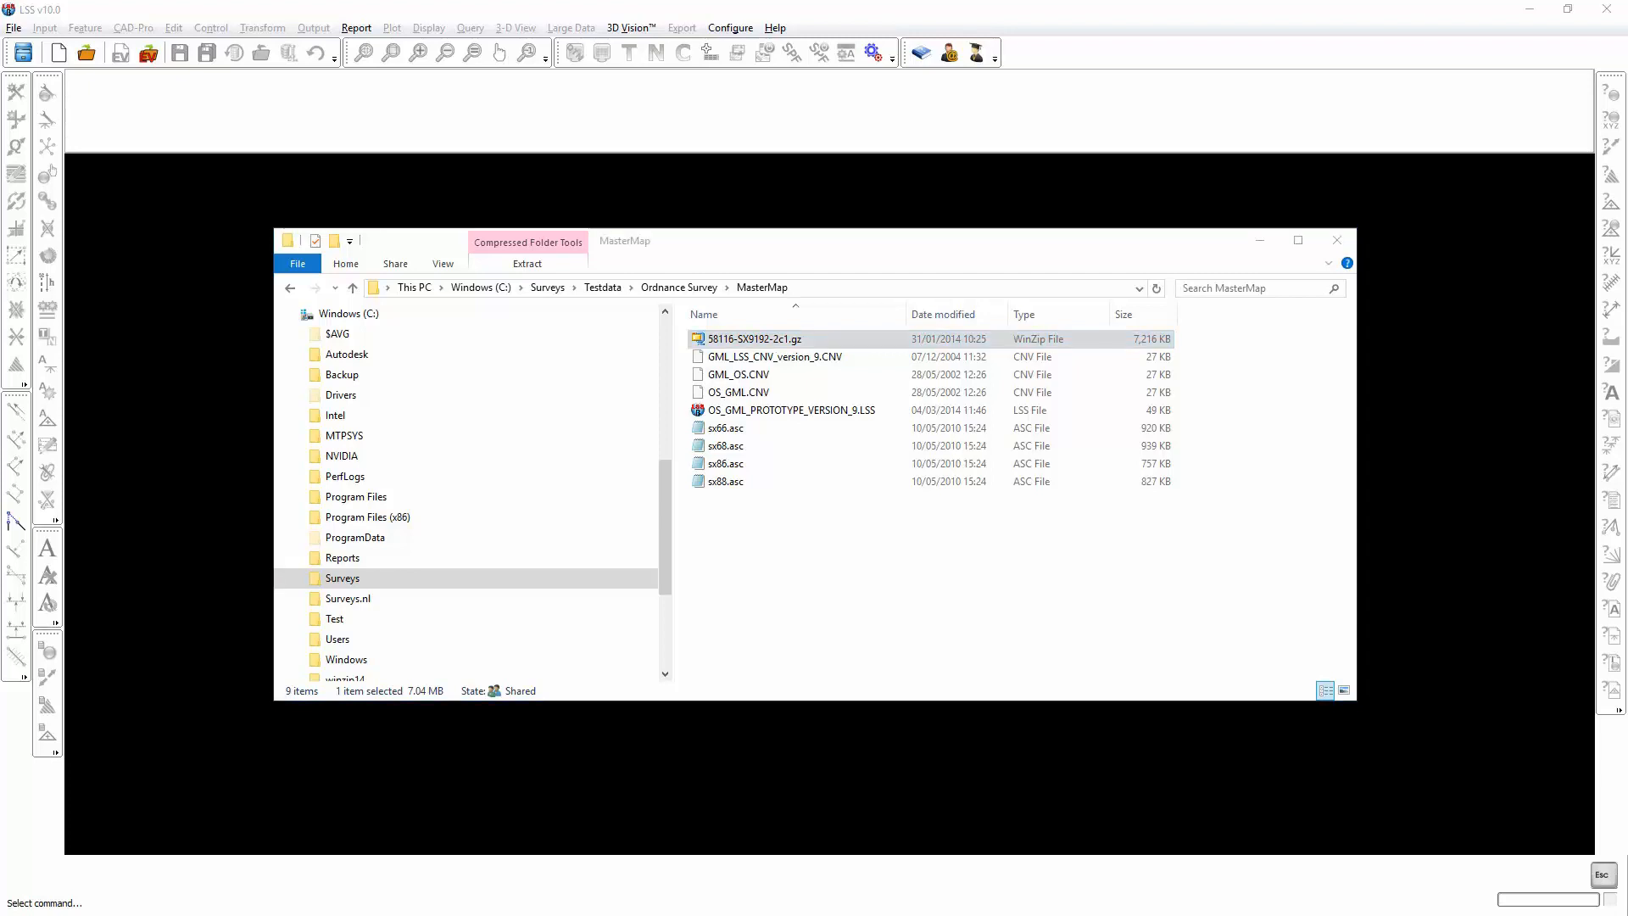
# Create a survey named 58116-SX9192-2C1 from the OS_GML_PROTOTYPE_VERSION_9.LSS prototype, with terrain that may include 2-D data.
pyautogui.click(744, 343)
pyautogui.moveTo(883, 252); pyautogui.dragTo(0, 356)
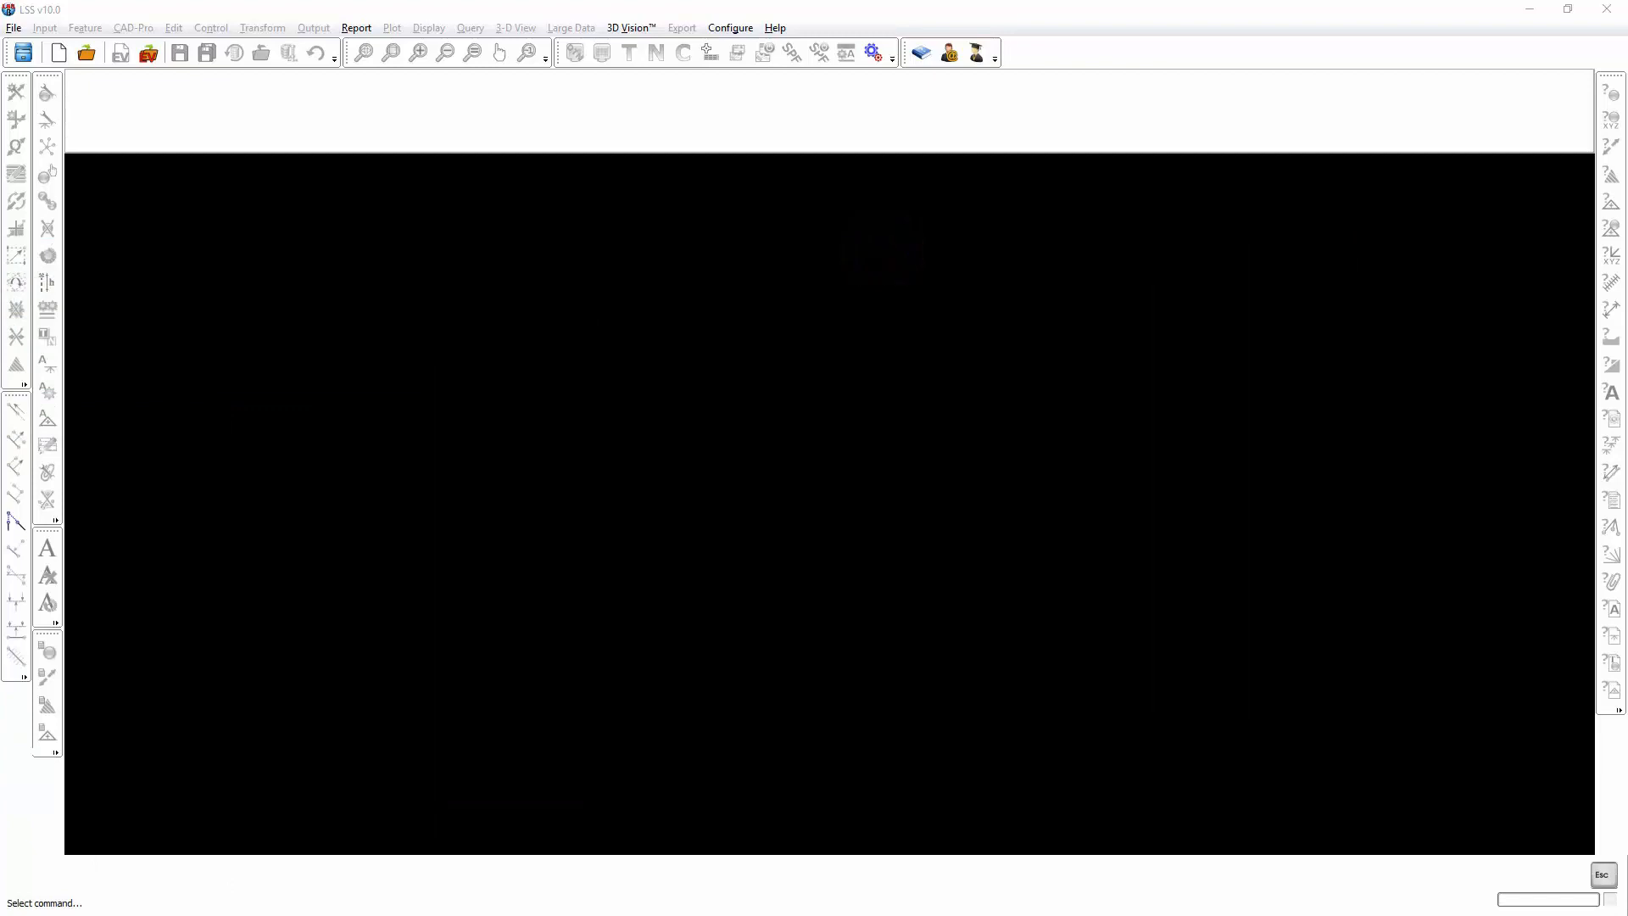
pyautogui.click(58, 53)
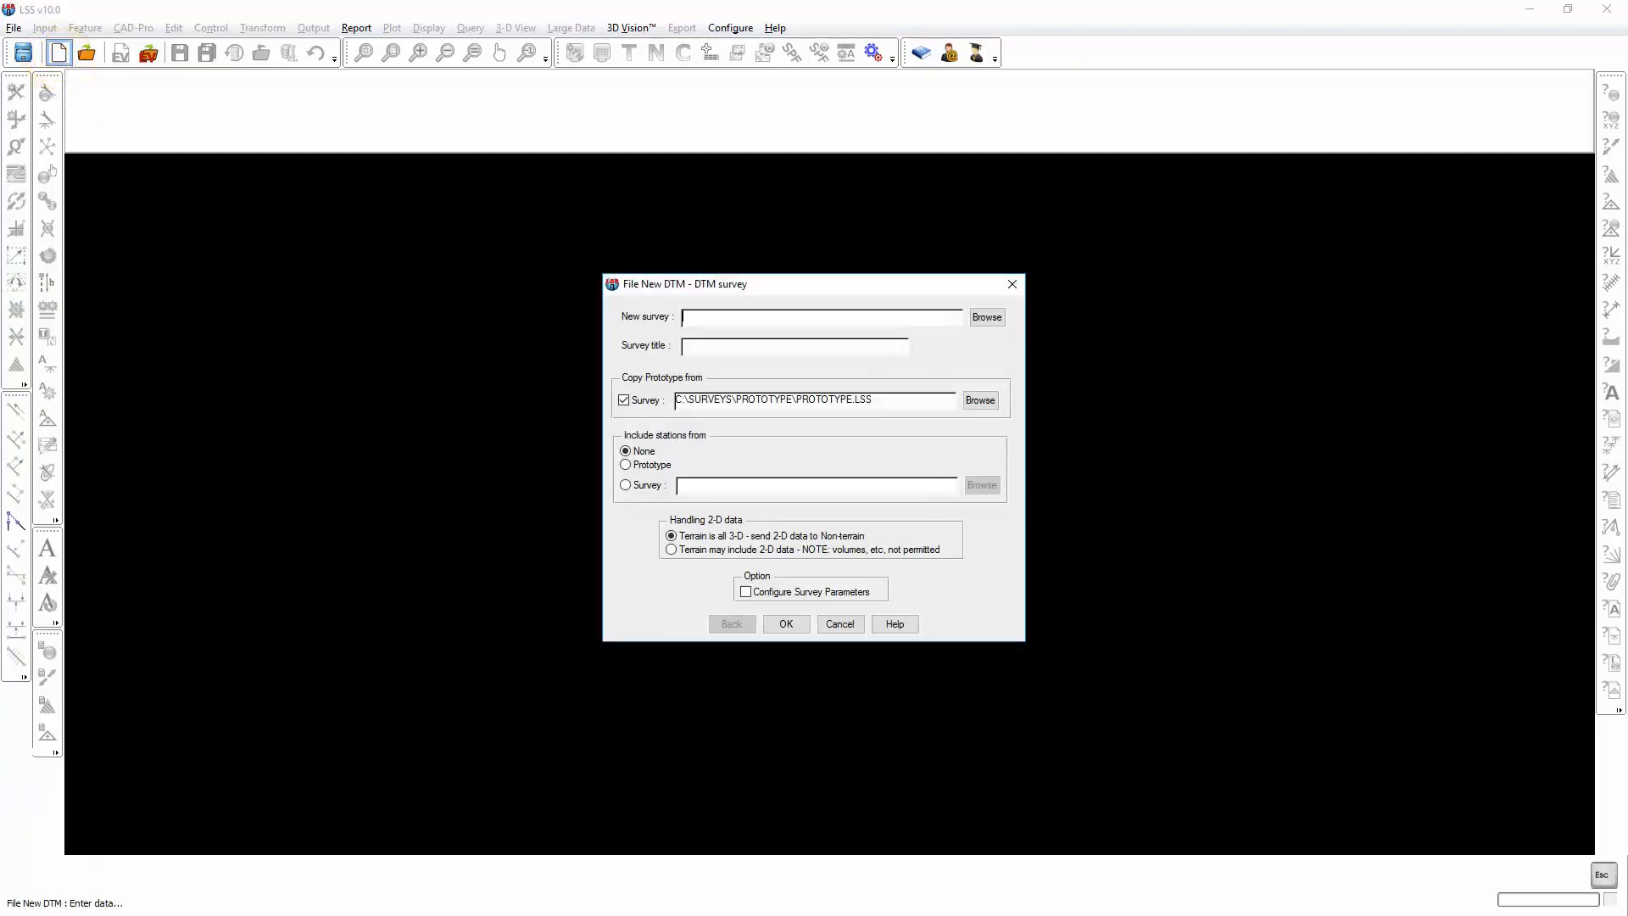
pyautogui.moveTo(735, 328); pyautogui.dragTo(736, 330)
pyautogui.moveTo(4, 416); pyautogui.dragTo(827, 402)
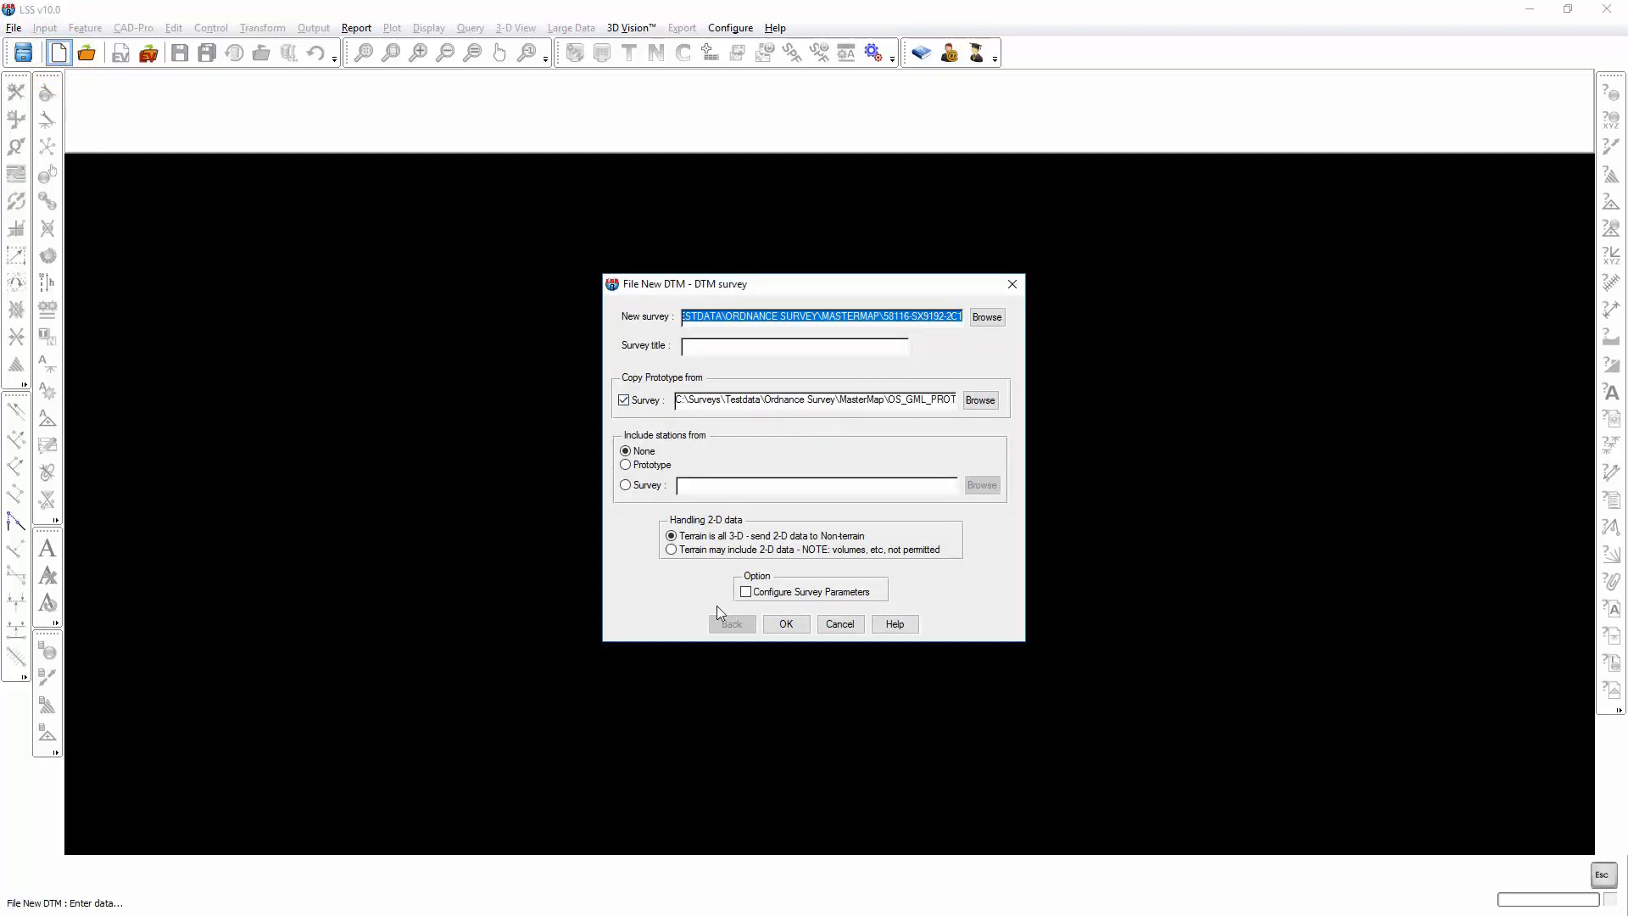
pyautogui.click(786, 624)
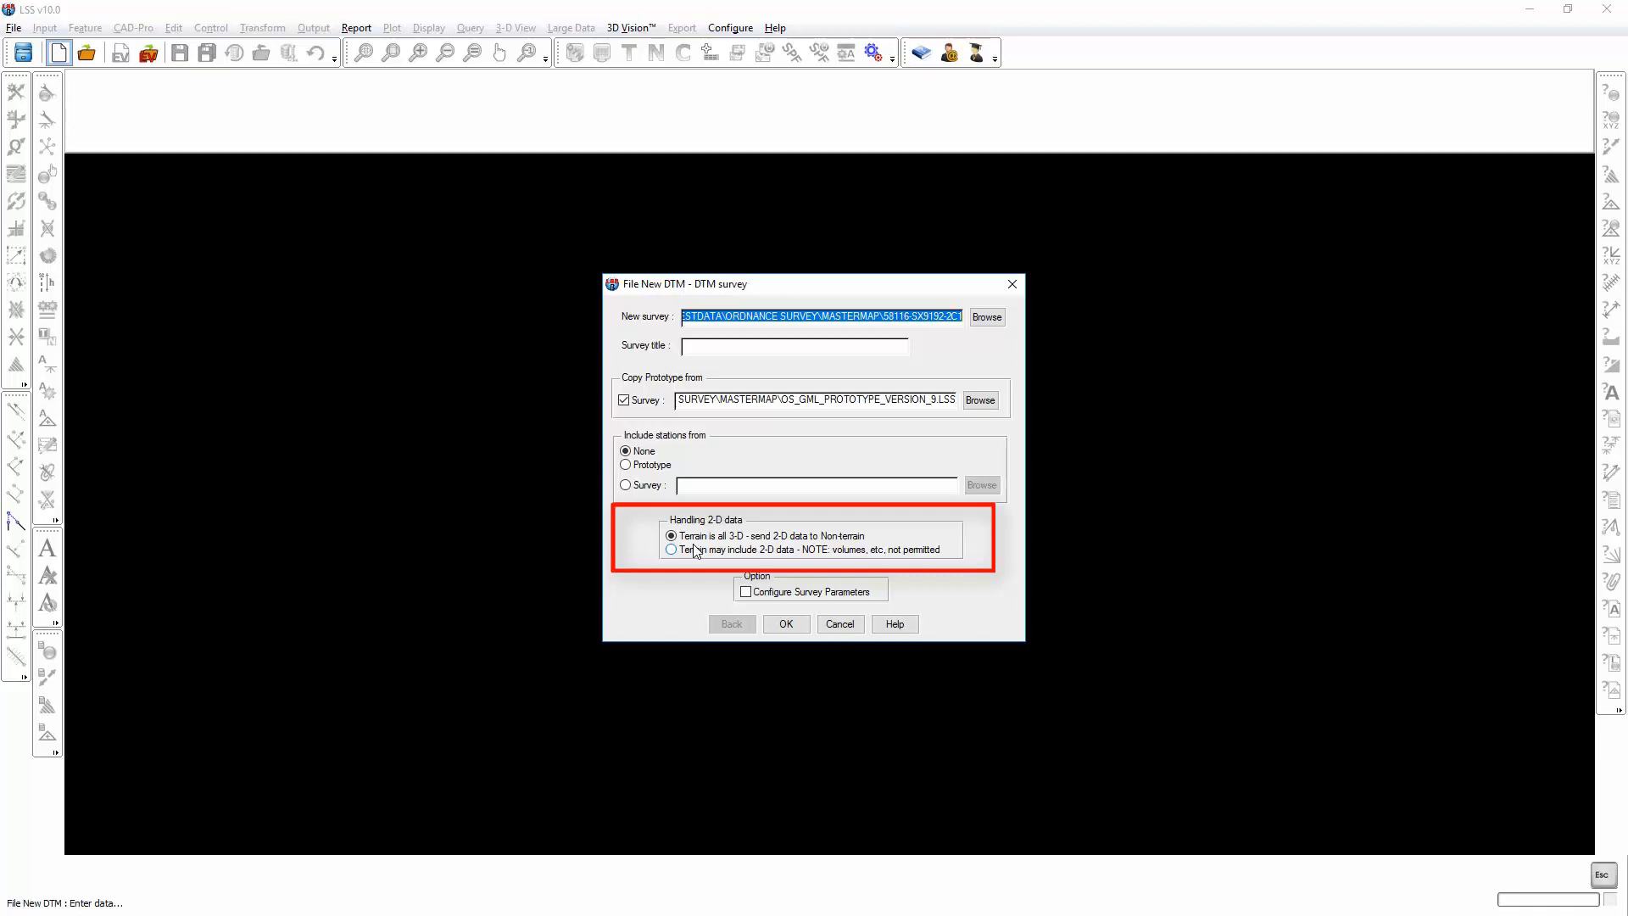
pyautogui.click(690, 551)
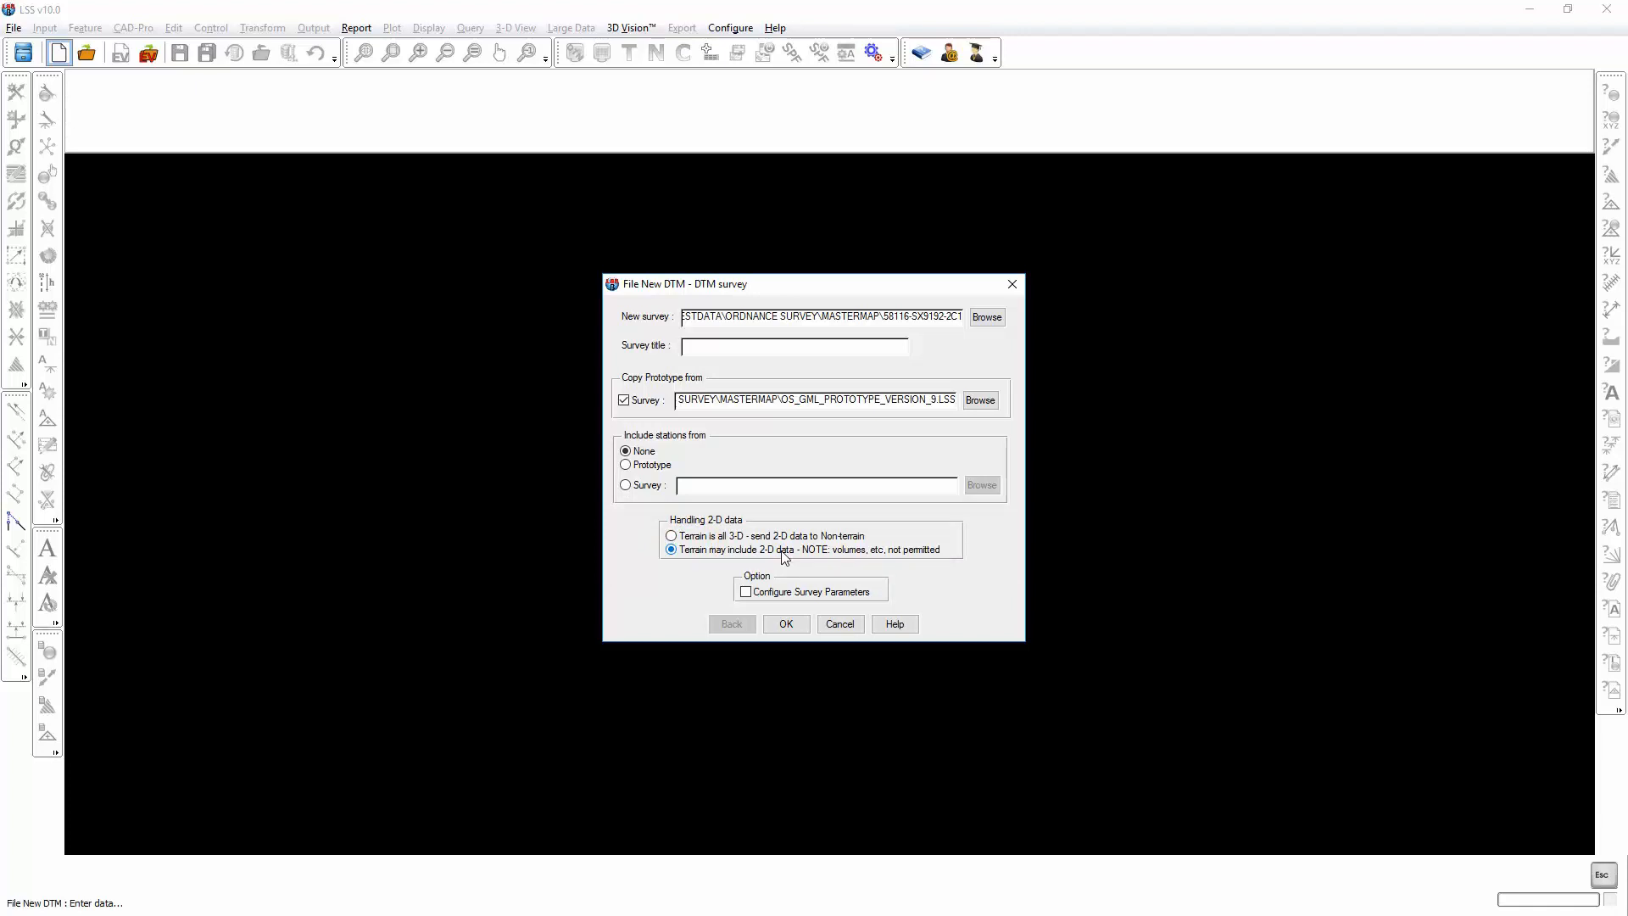
pyautogui.click(785, 625)
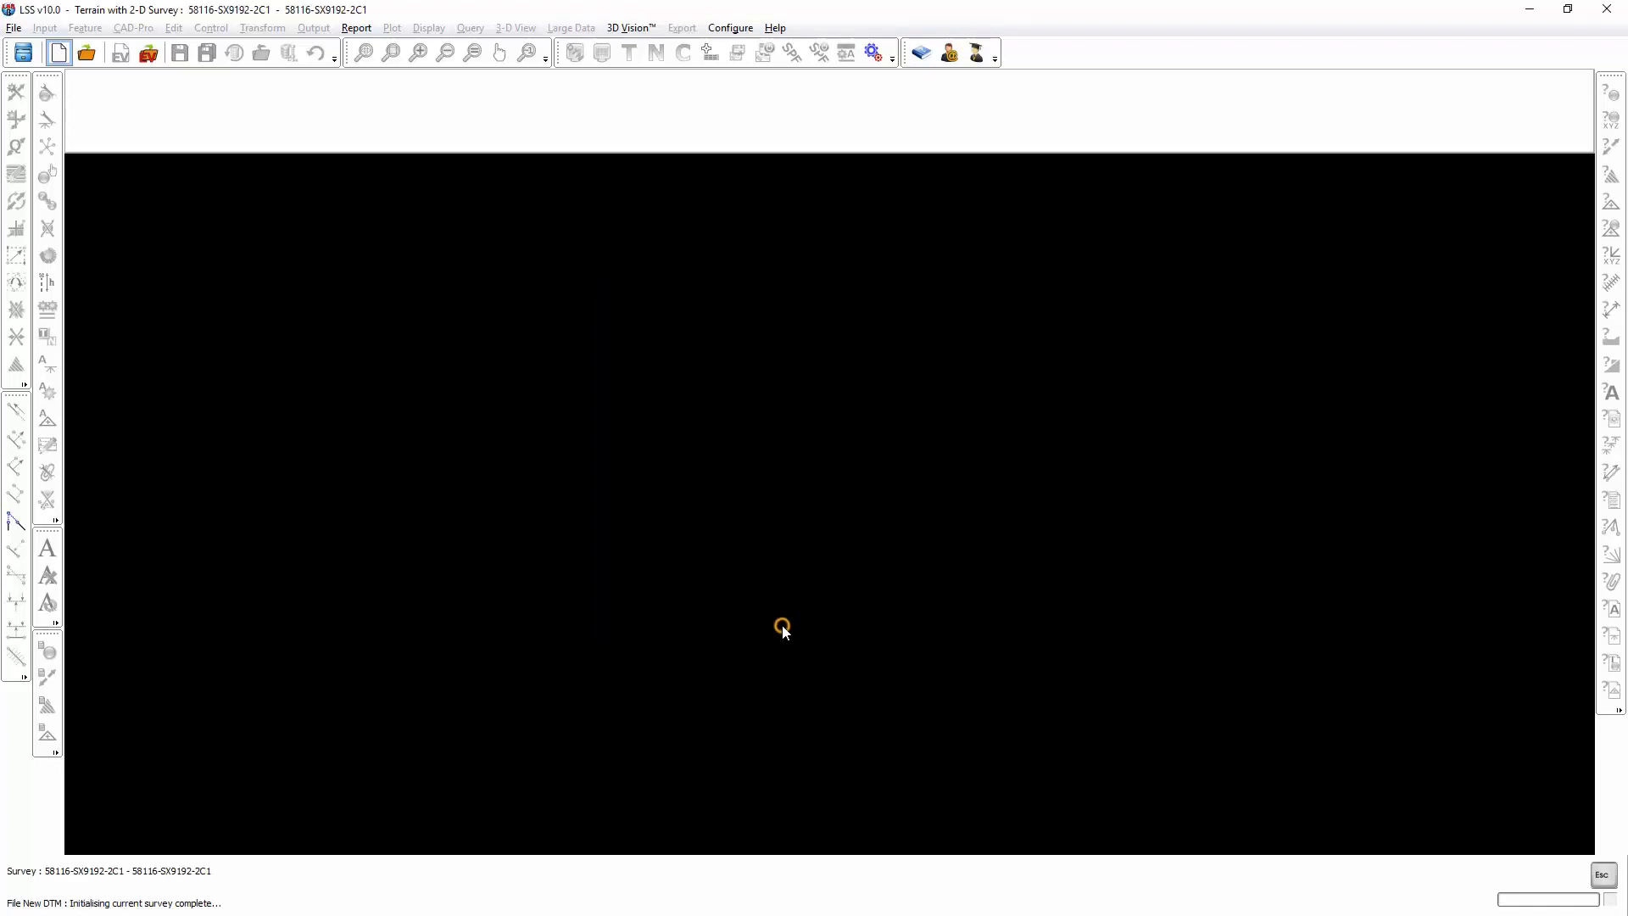
# Convert the 58116-SX9192-2c1.gz MasterMap file using the GML_LSS_CNV_version_9.CNV conversion file, ignoring levels and excluding administrative boundaries.
pyautogui.click(45, 28)
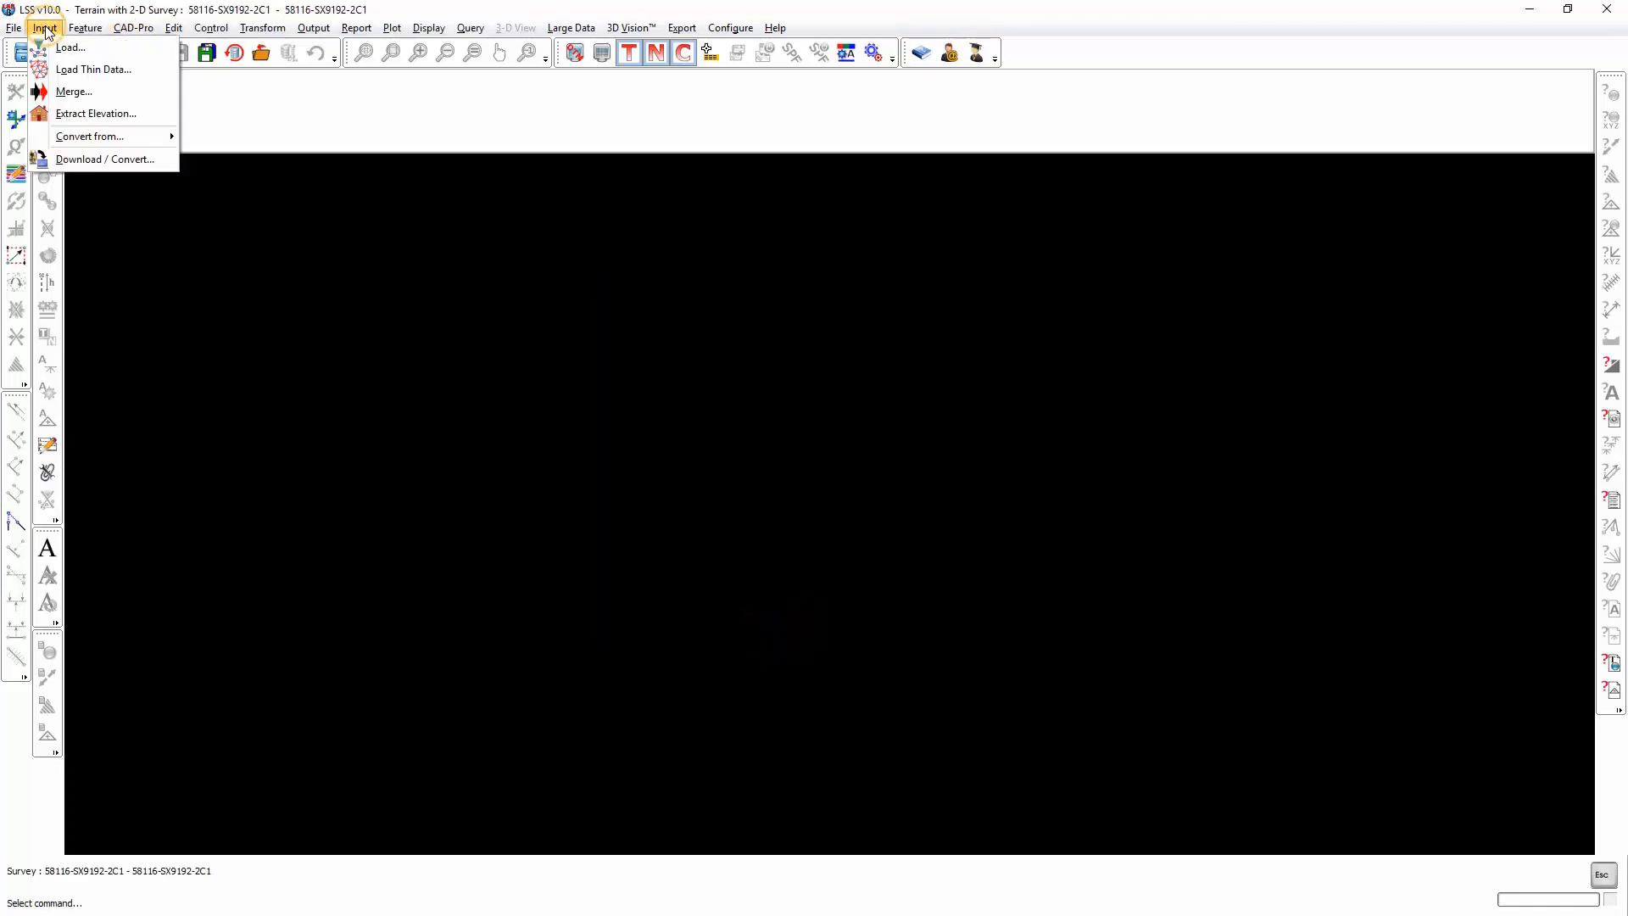
pyautogui.click(100, 137)
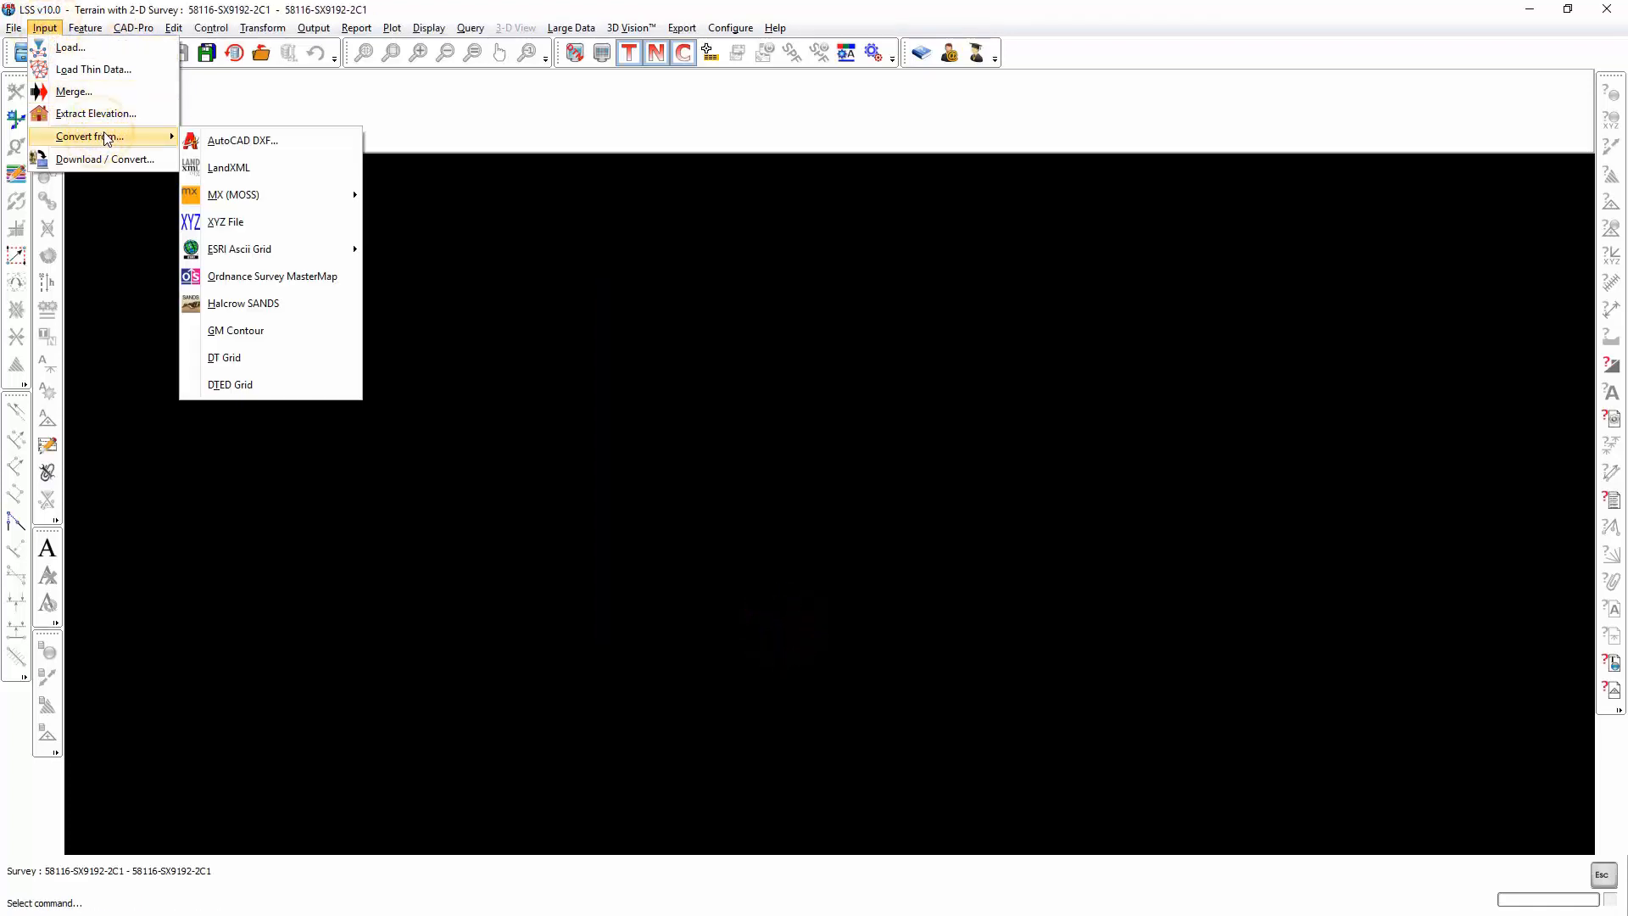
pyautogui.click(285, 279)
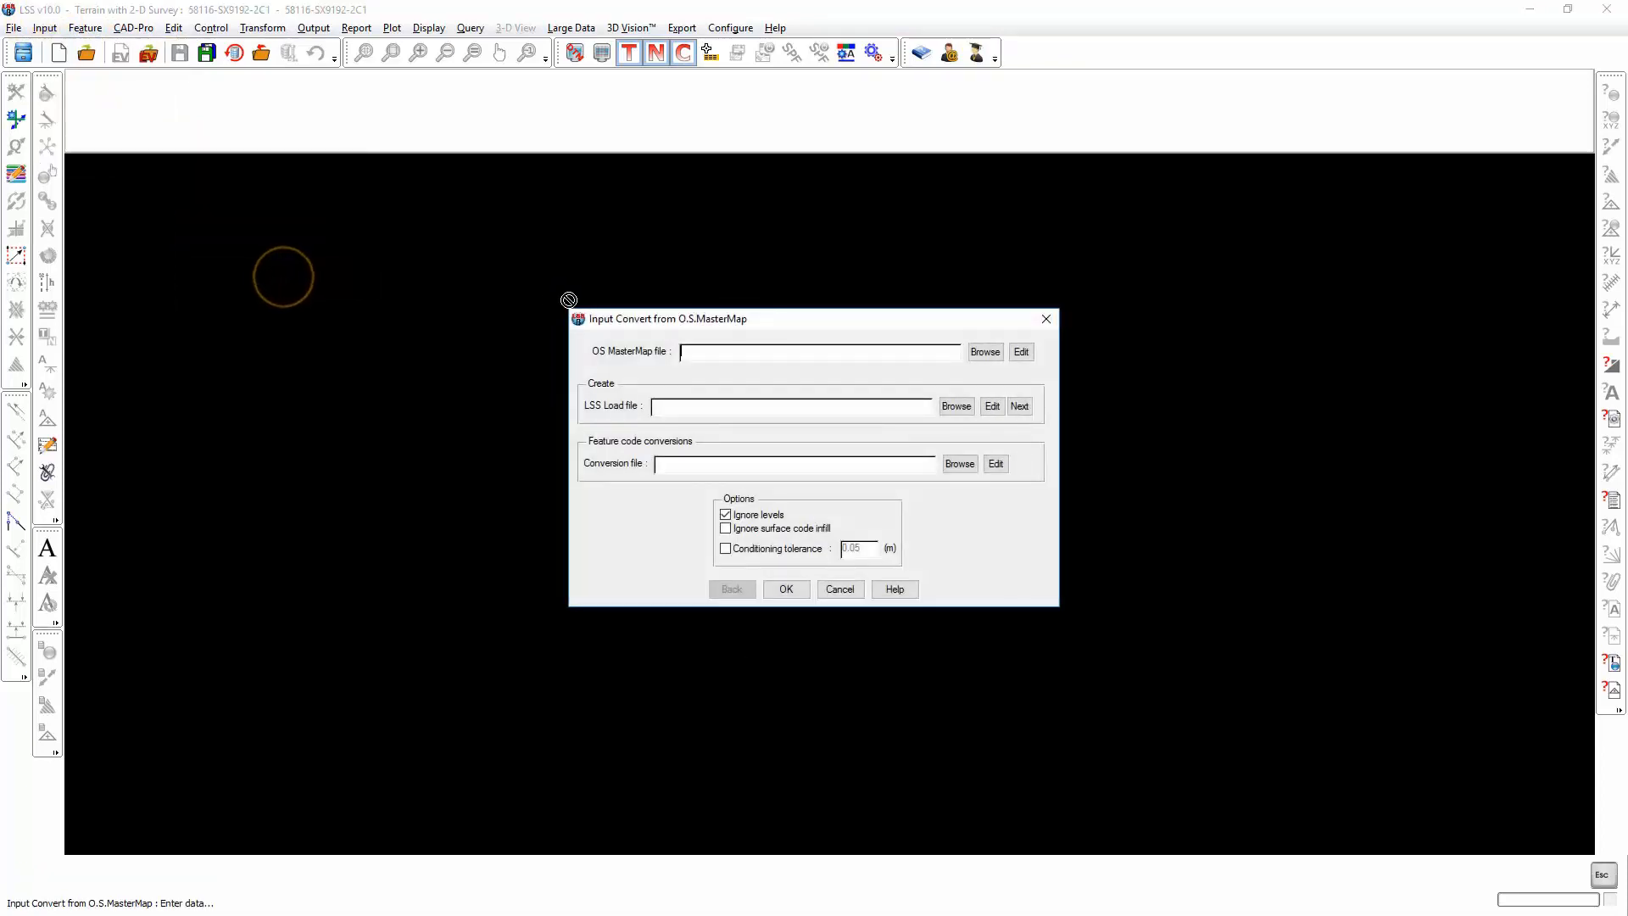
pyautogui.moveTo(720, 344); pyautogui.dragTo(739, 358)
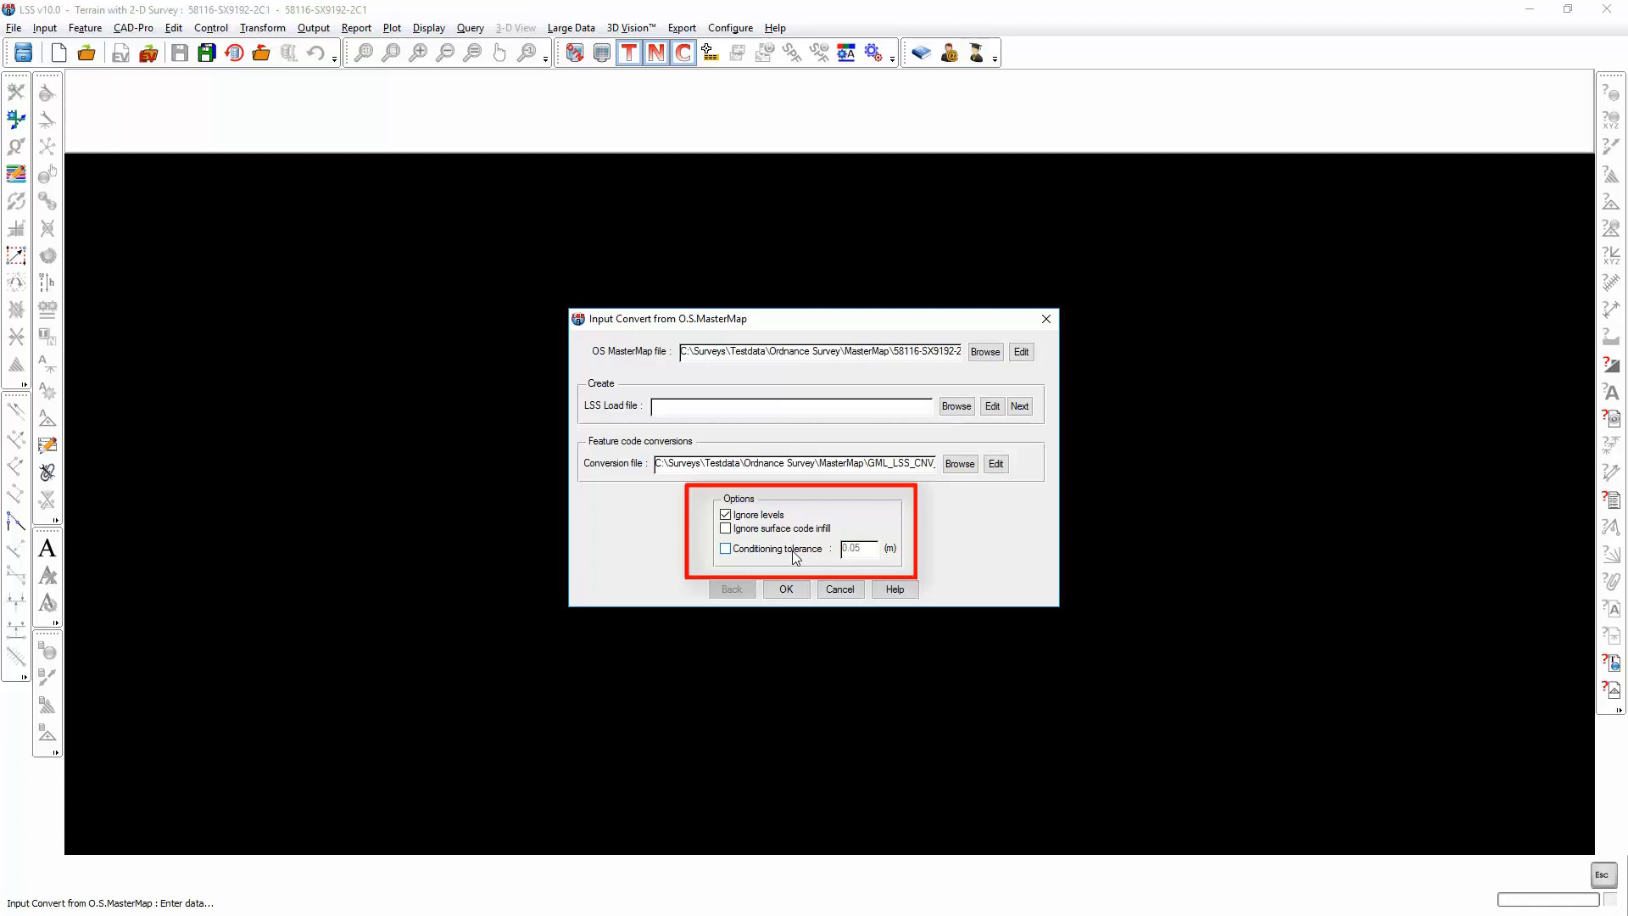
pyautogui.click(786, 588)
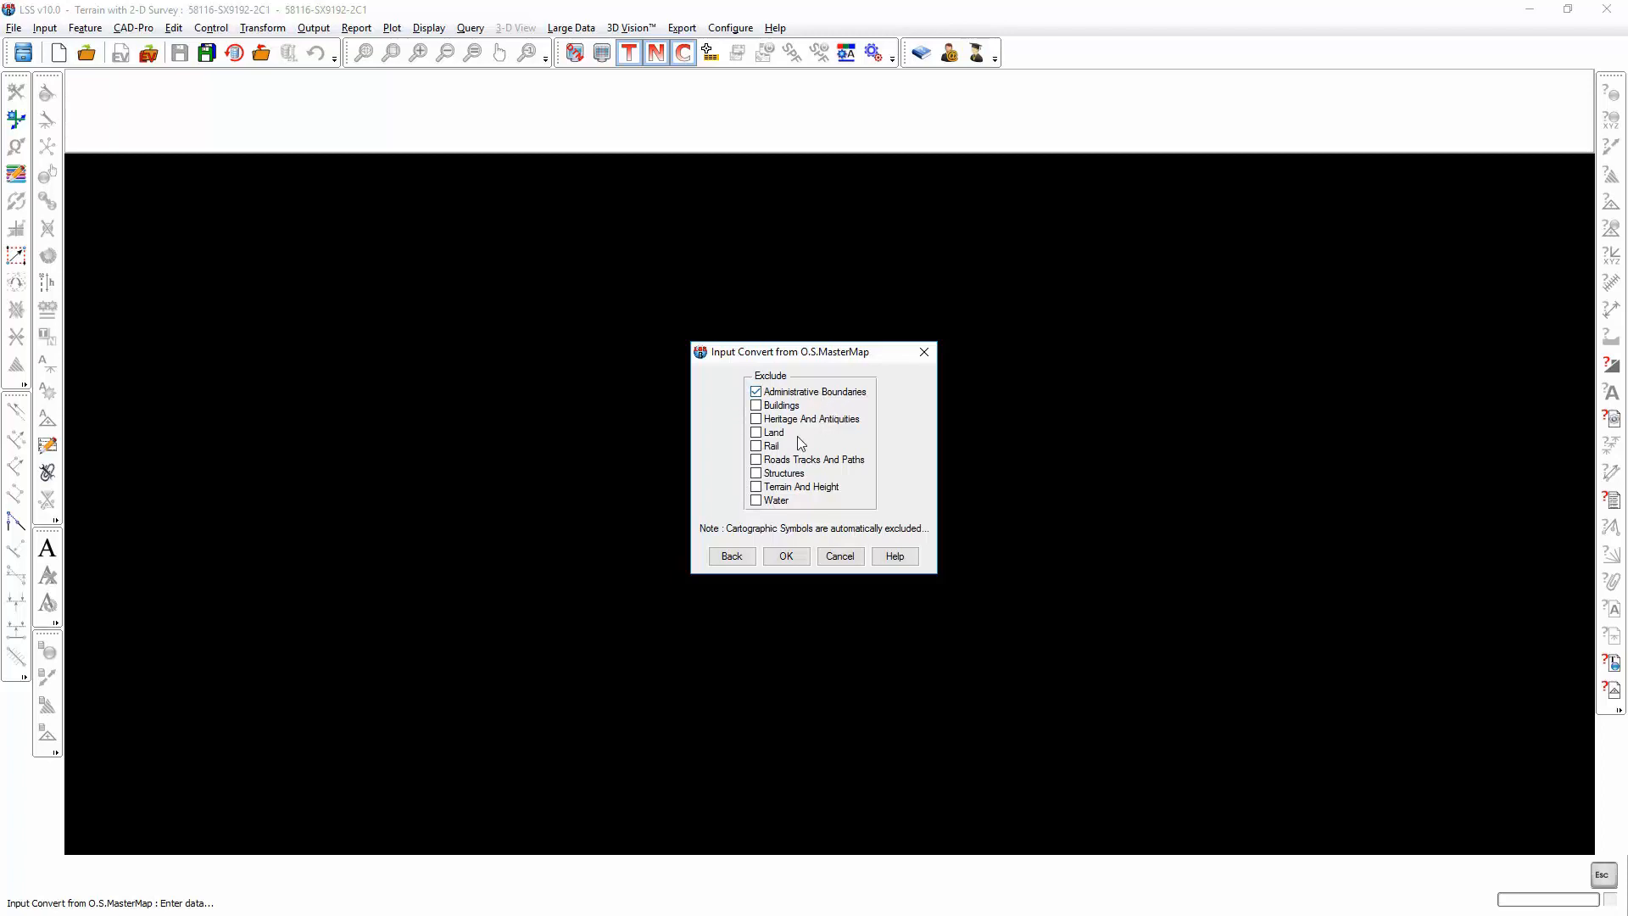
pyautogui.click(783, 557)
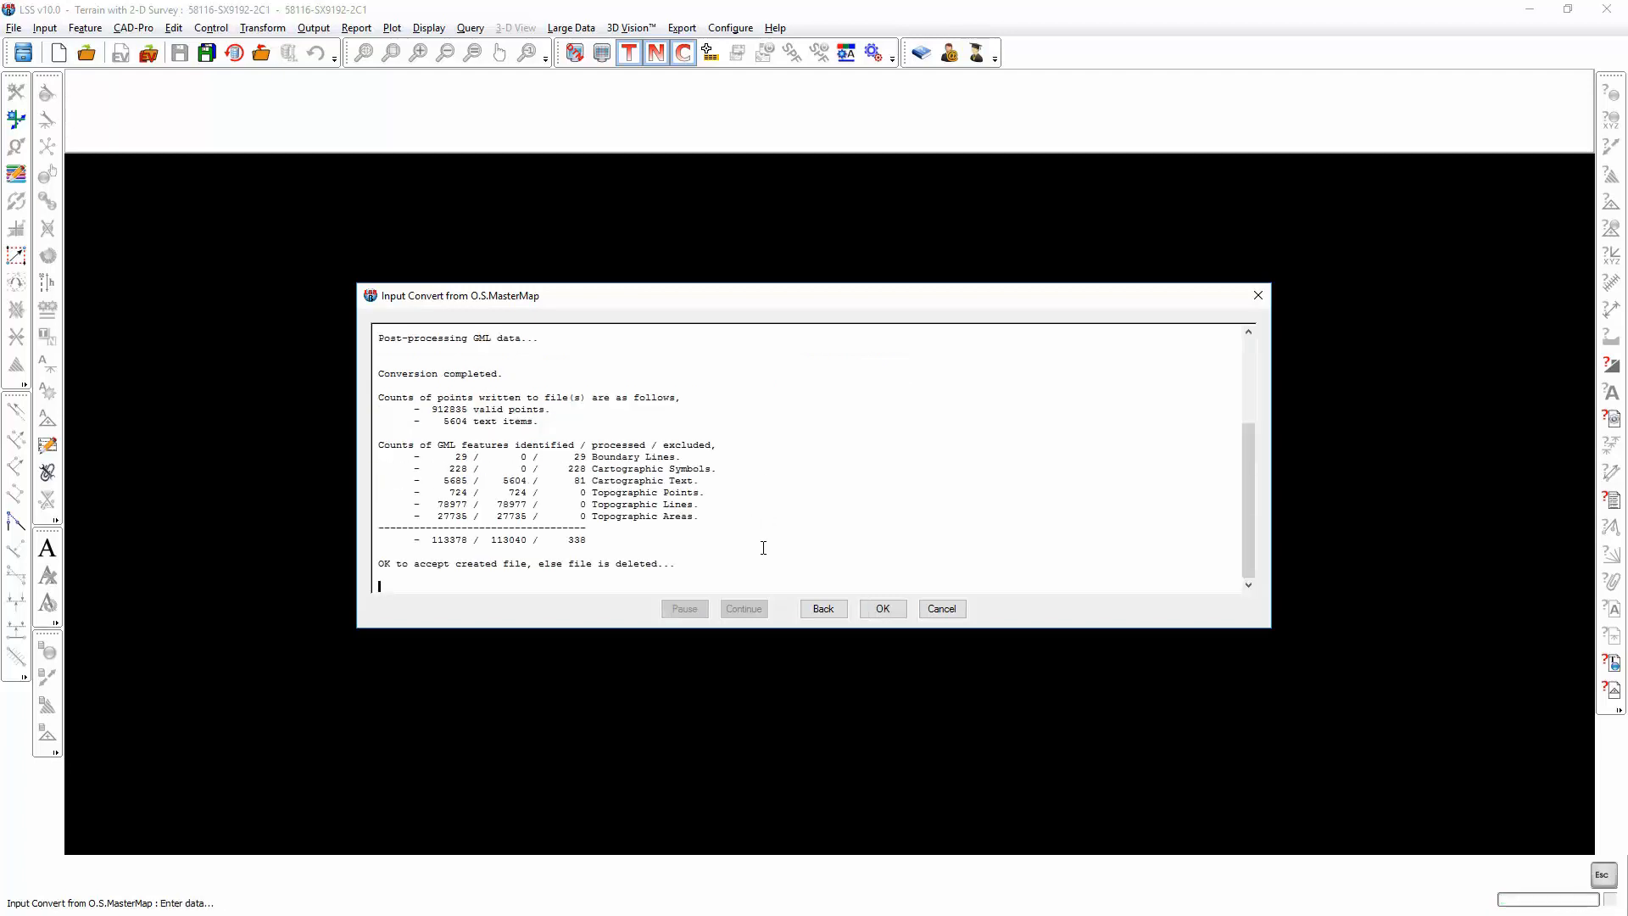
pyautogui.click(883, 608)
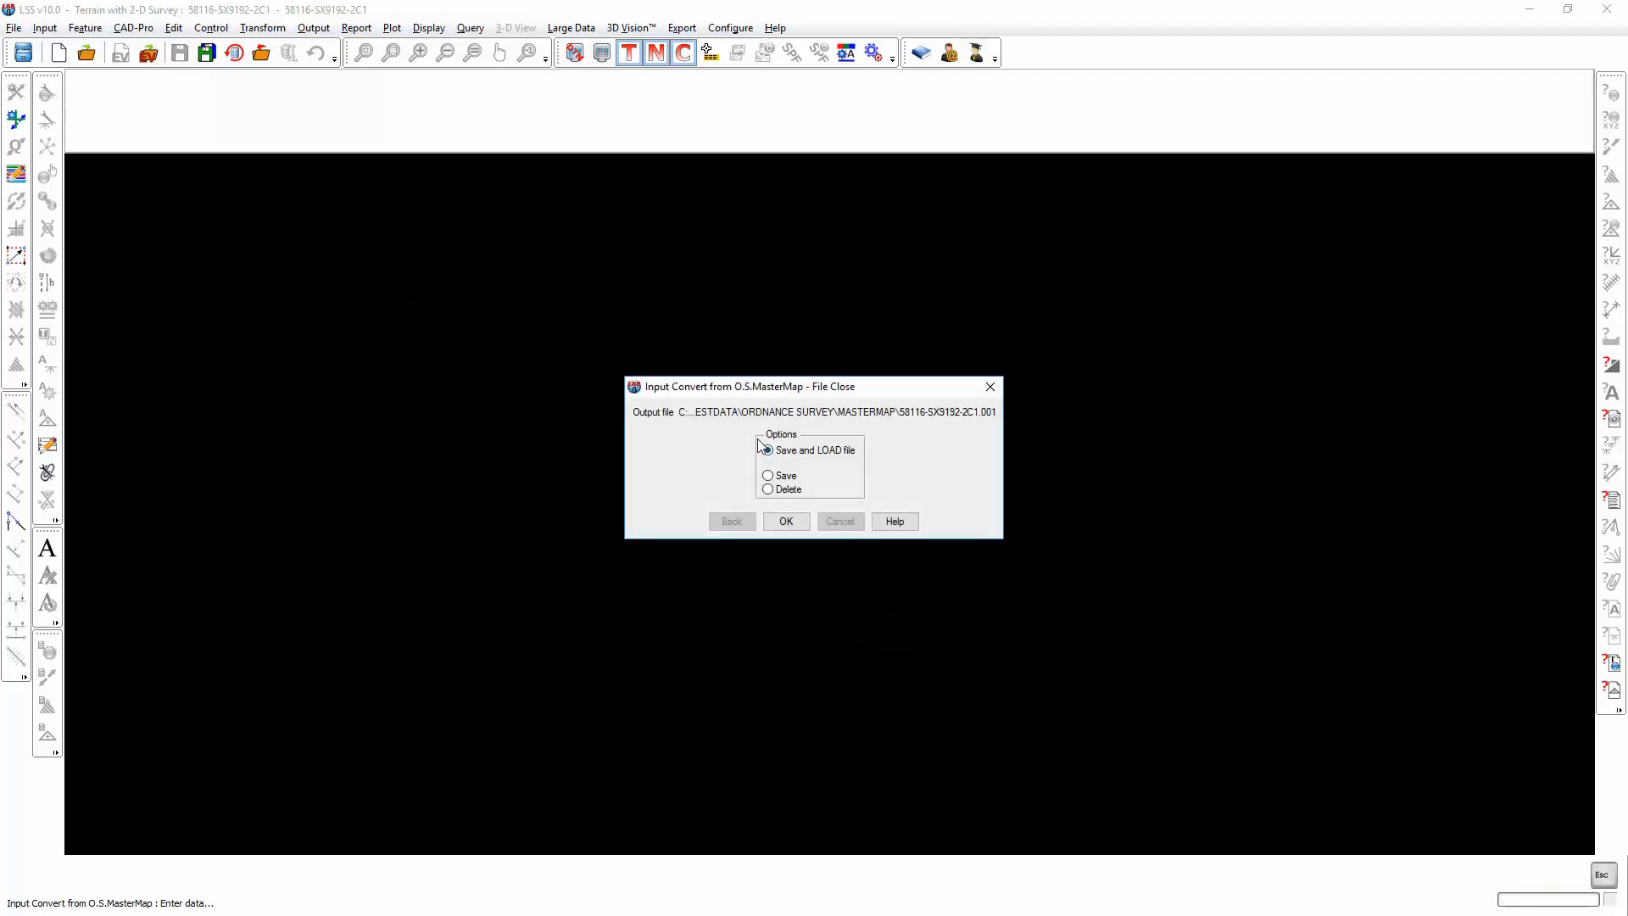
# Save the converted MasterMap file and load it into the current survey.
pyautogui.click(791, 524)
pyautogui.moveTo(899, 298); pyautogui.dragTo(0, 365)
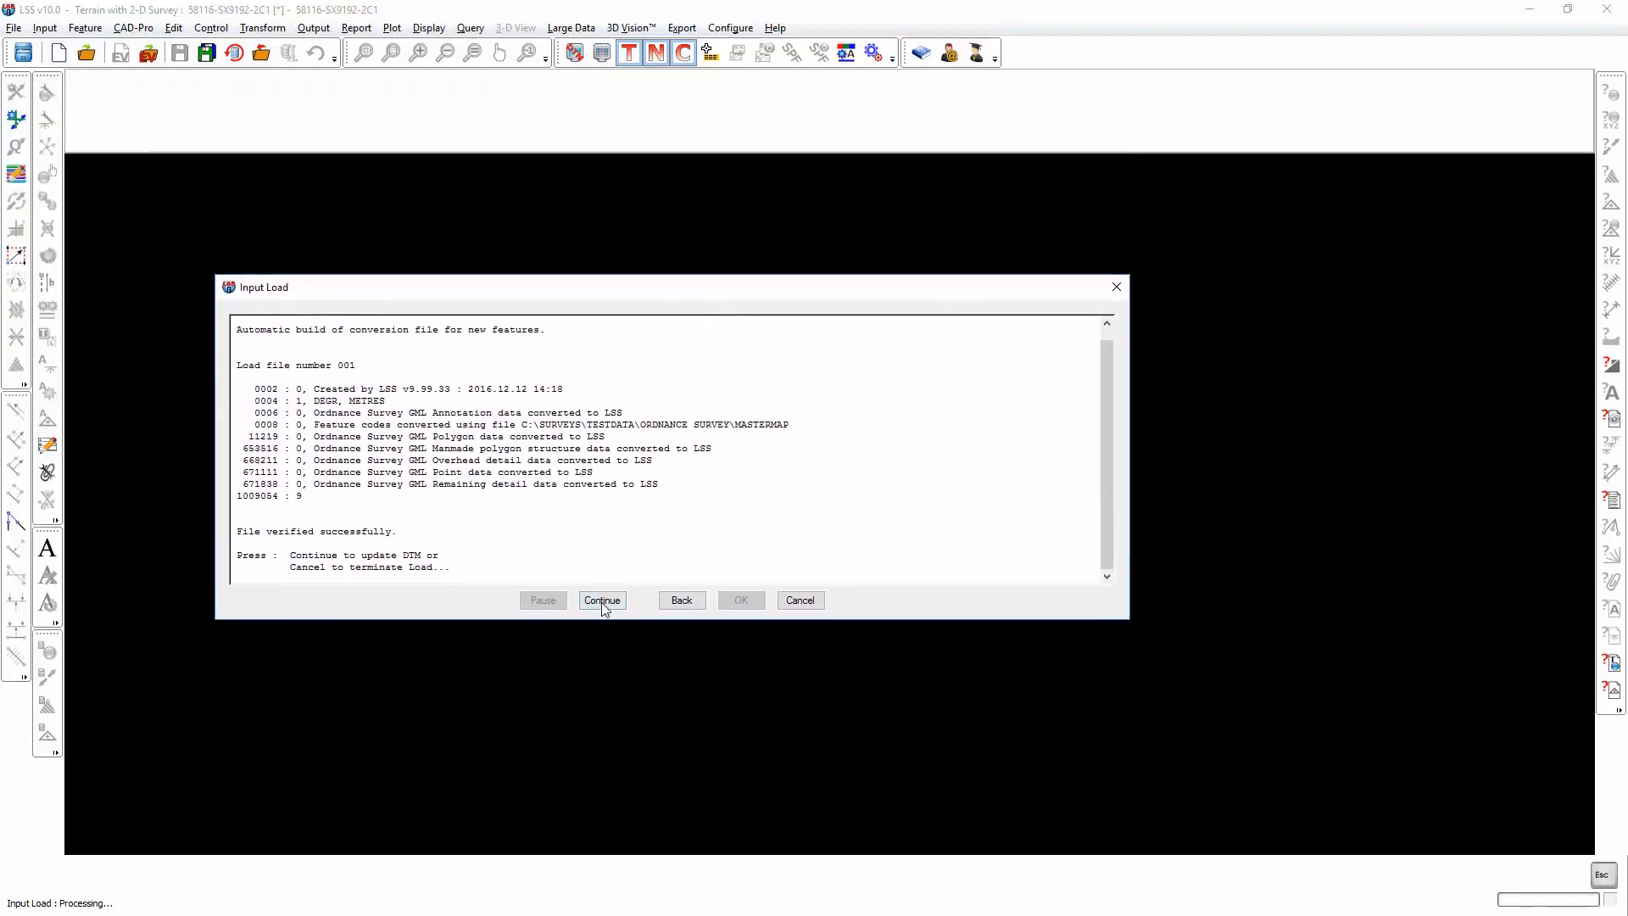
pyautogui.click(604, 599)
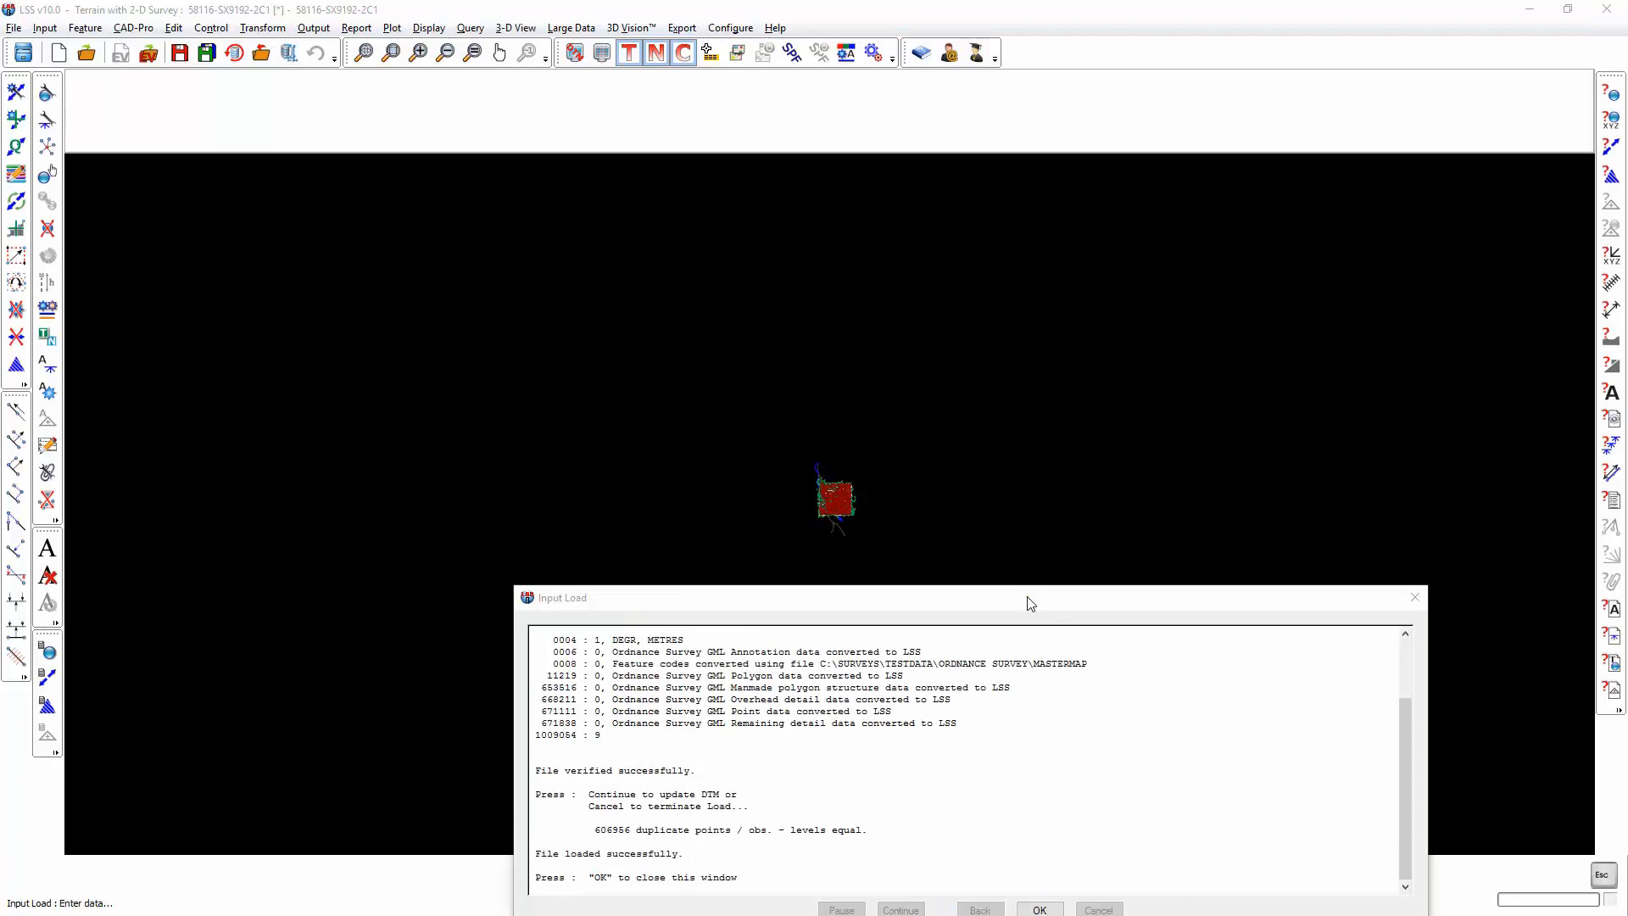
pyautogui.moveTo(1027, 598); pyautogui.dragTo(1030, 339)
pyautogui.click(1037, 647)
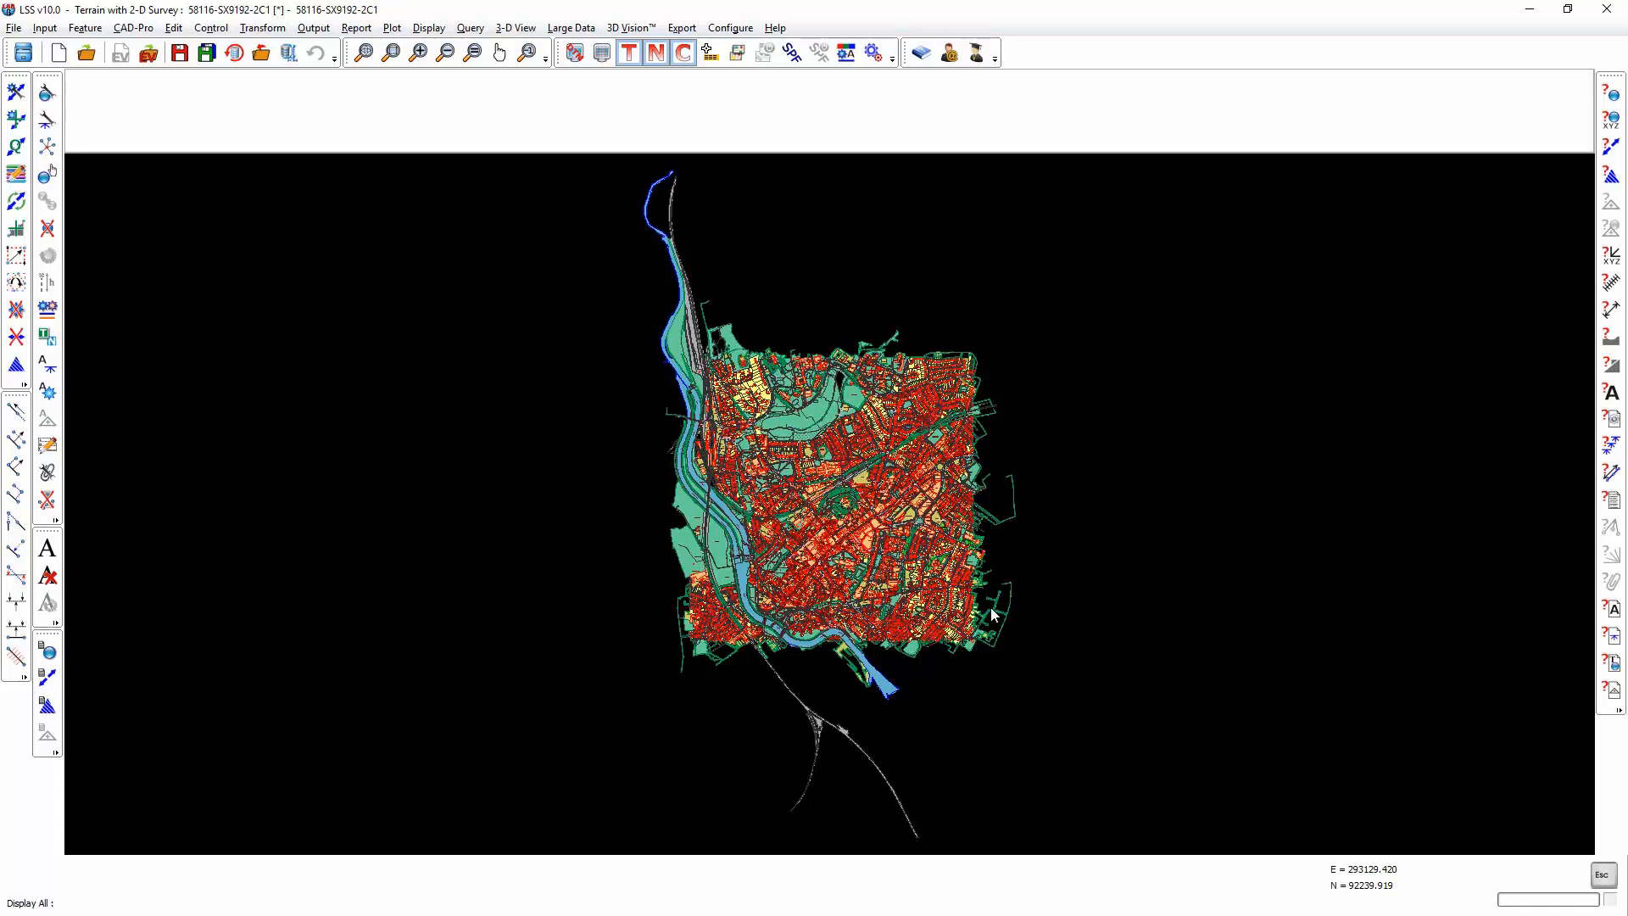
# Zoom in on the streets around Longbrook Street and query an observation's feature and level details.
pyautogui.click(400, 56)
pyautogui.moveTo(819, 468)
pyautogui.mouseDown()
pyautogui.moveTo(875, 513)
pyautogui.moveTo(931, 516)
pyautogui.mouseUp()
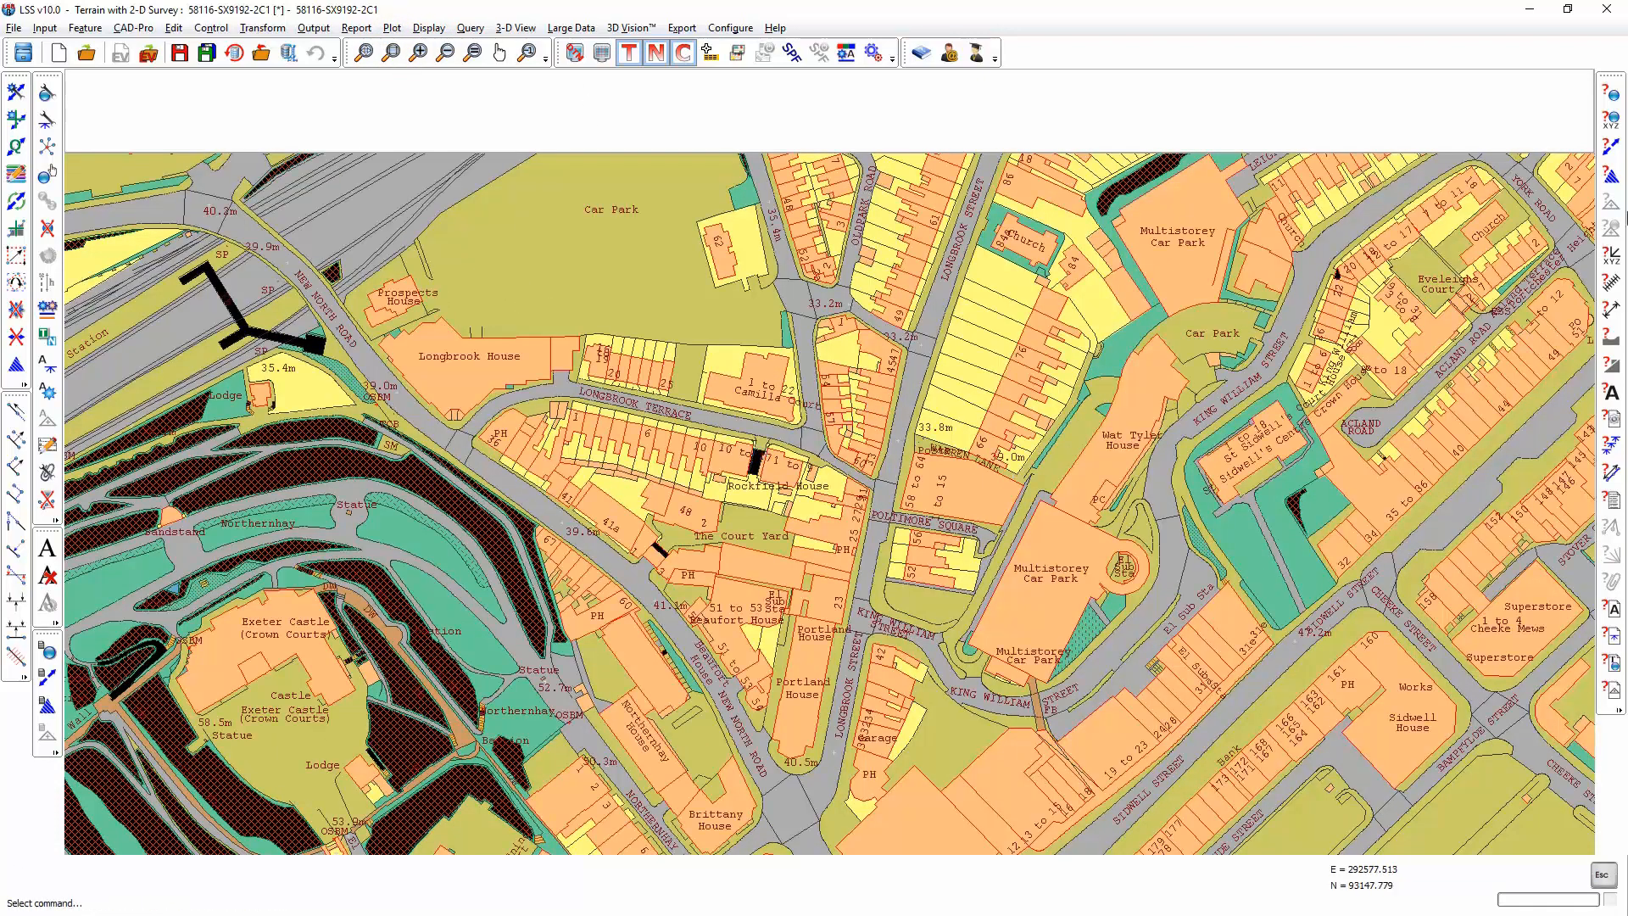
pyautogui.click(1610, 179)
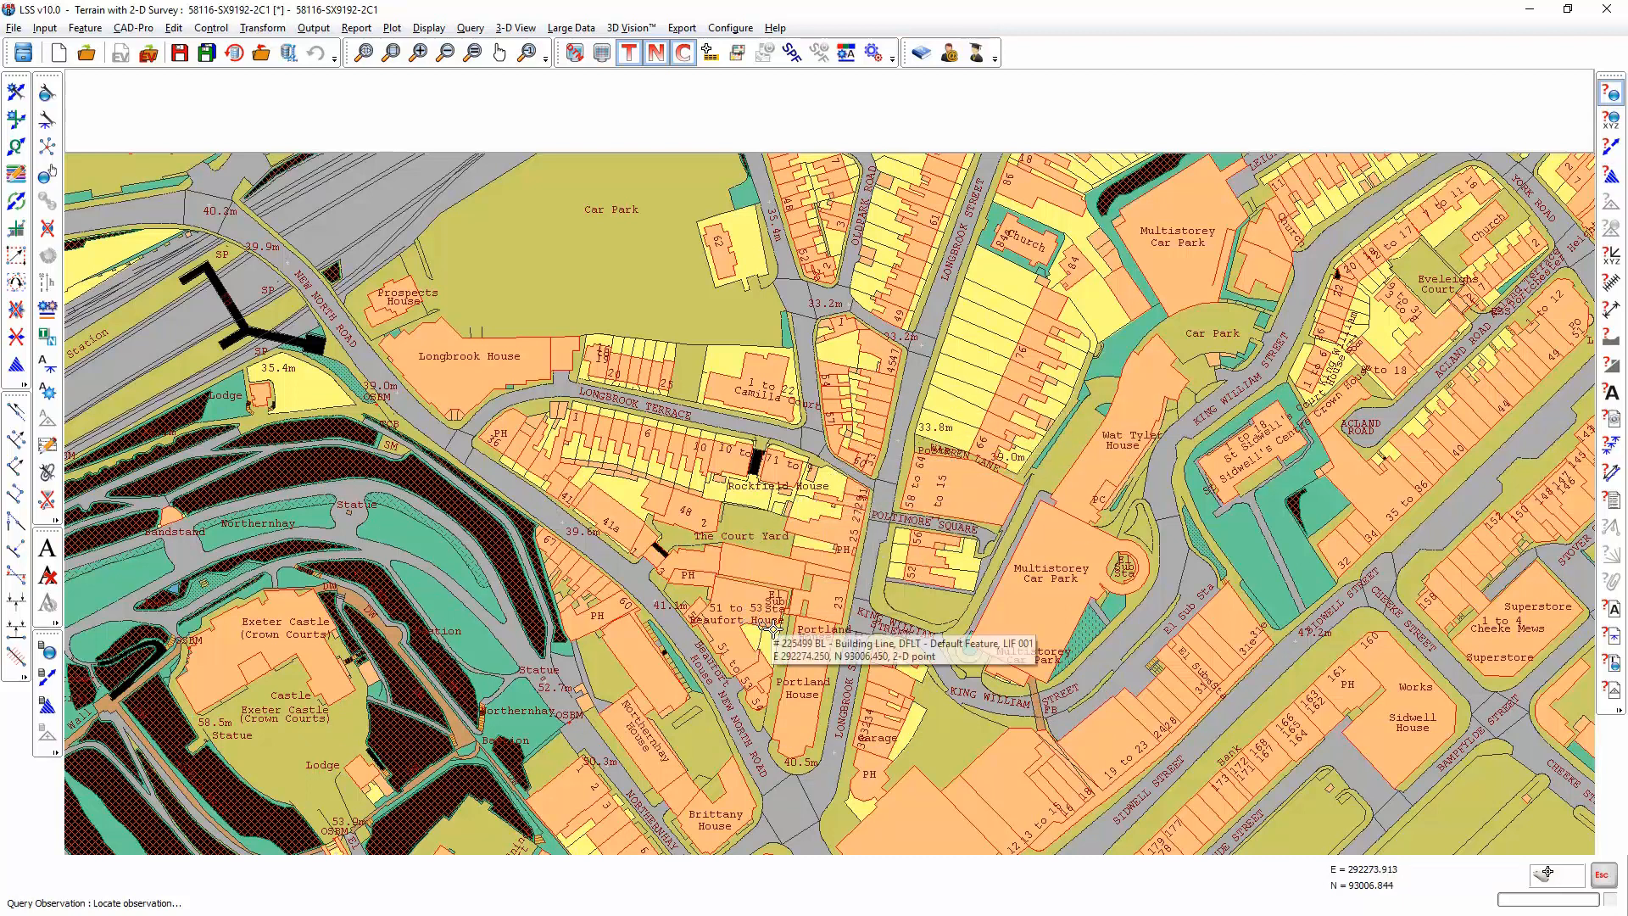
pyautogui.press('Escape')
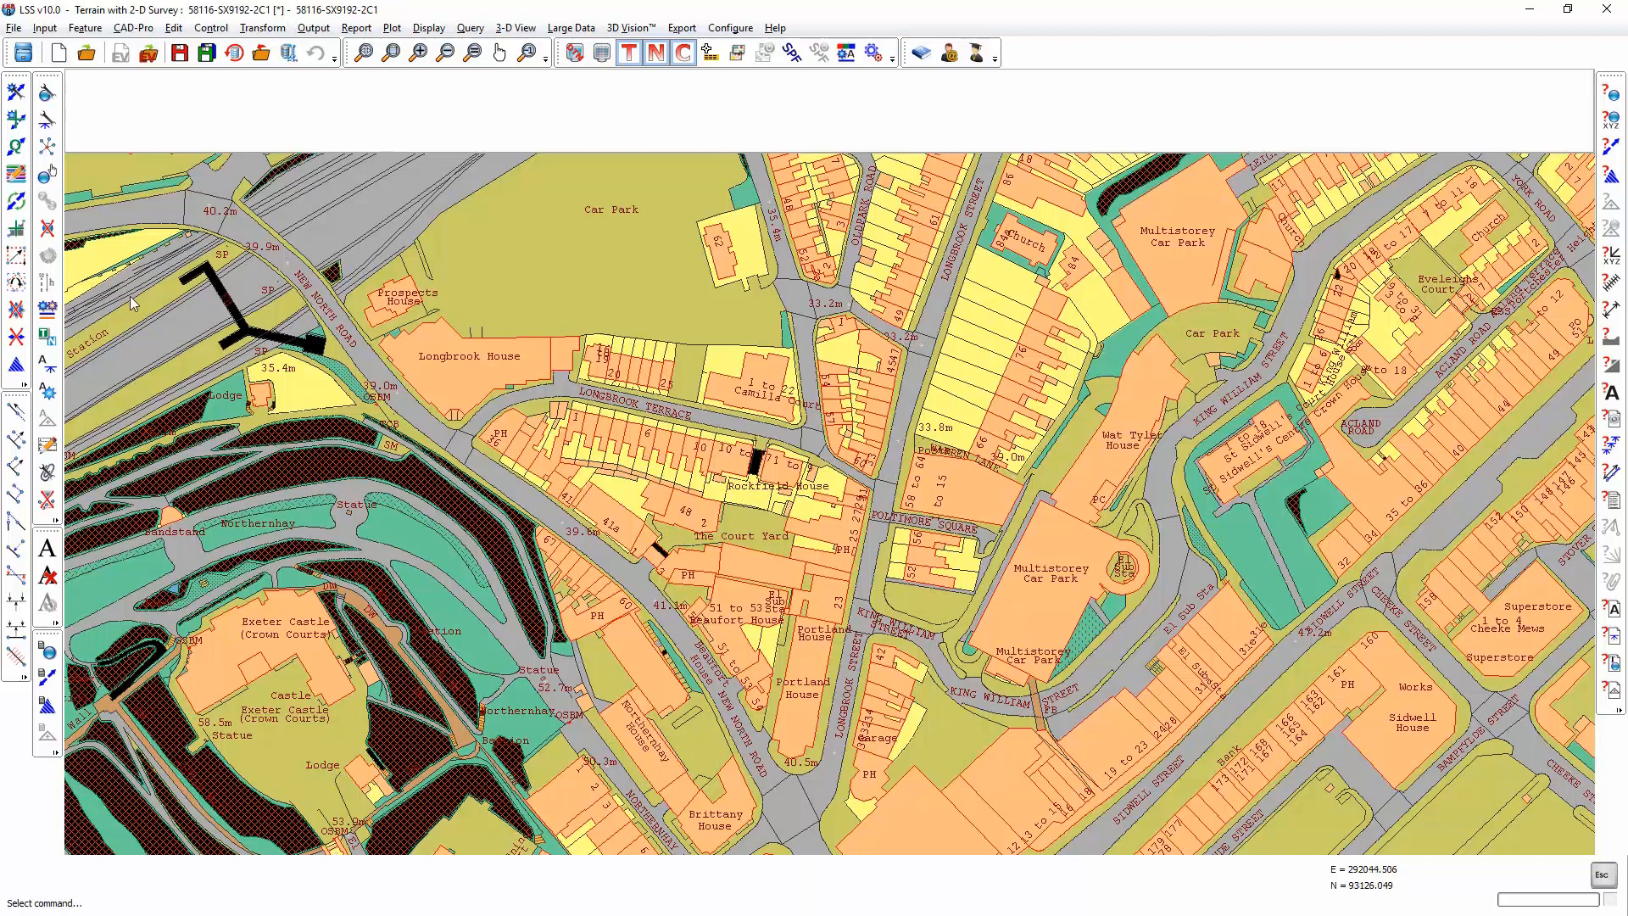
# Set the level of all observations to a datum of 0 m through the selection filter and save the survey.
pyautogui.click(47, 118)
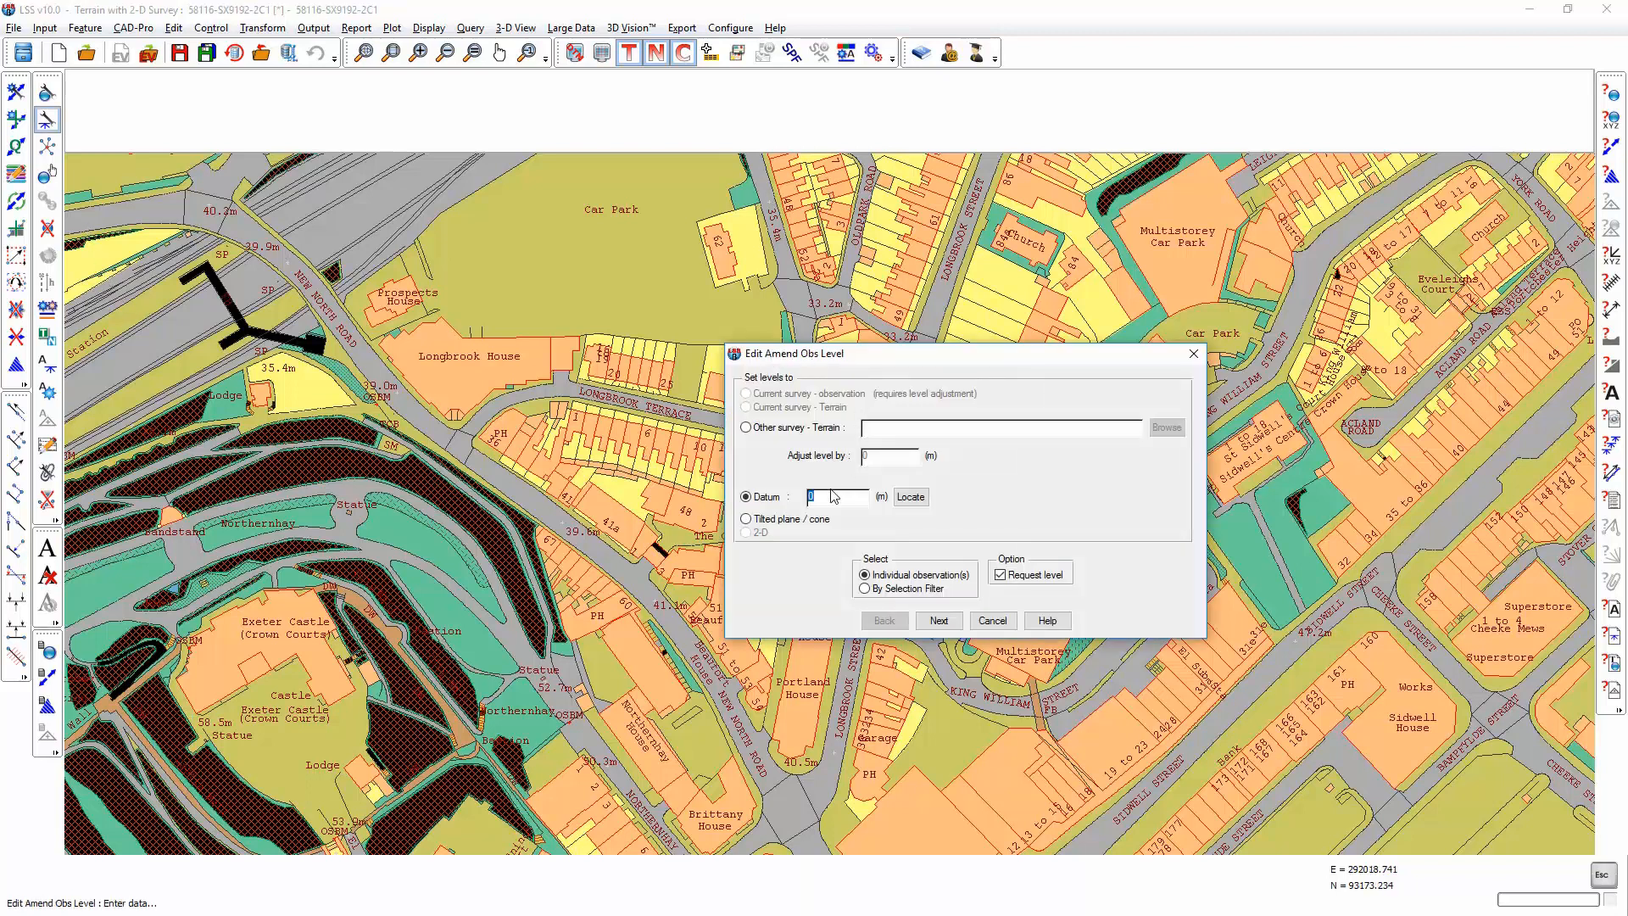
pyautogui.click(874, 588)
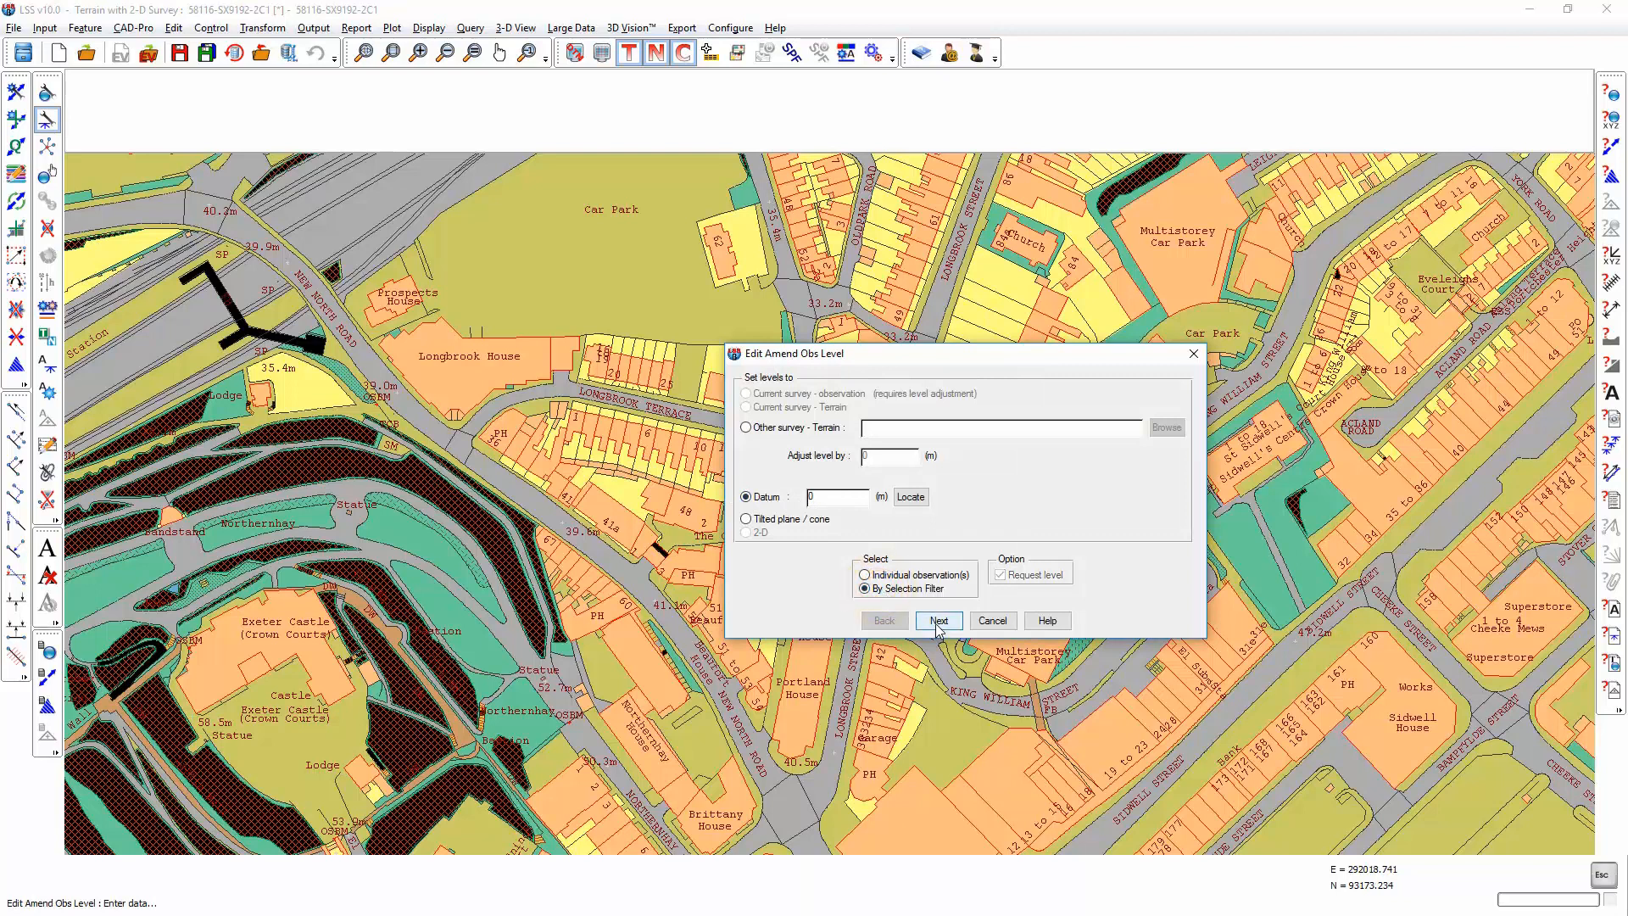
pyautogui.click(938, 622)
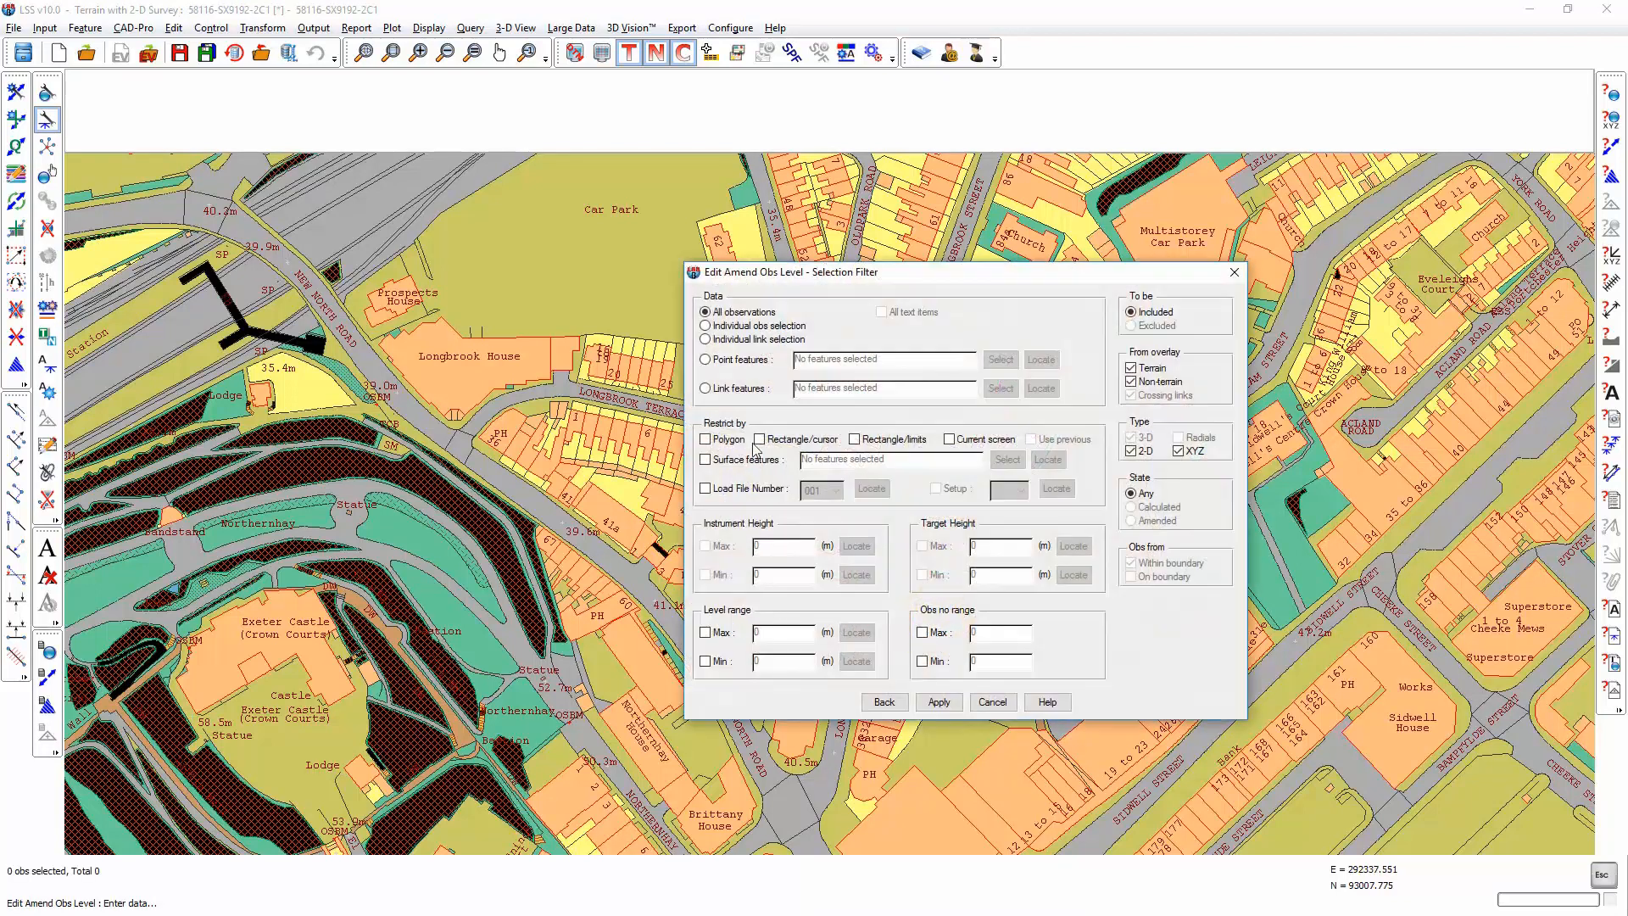
pyautogui.click(938, 702)
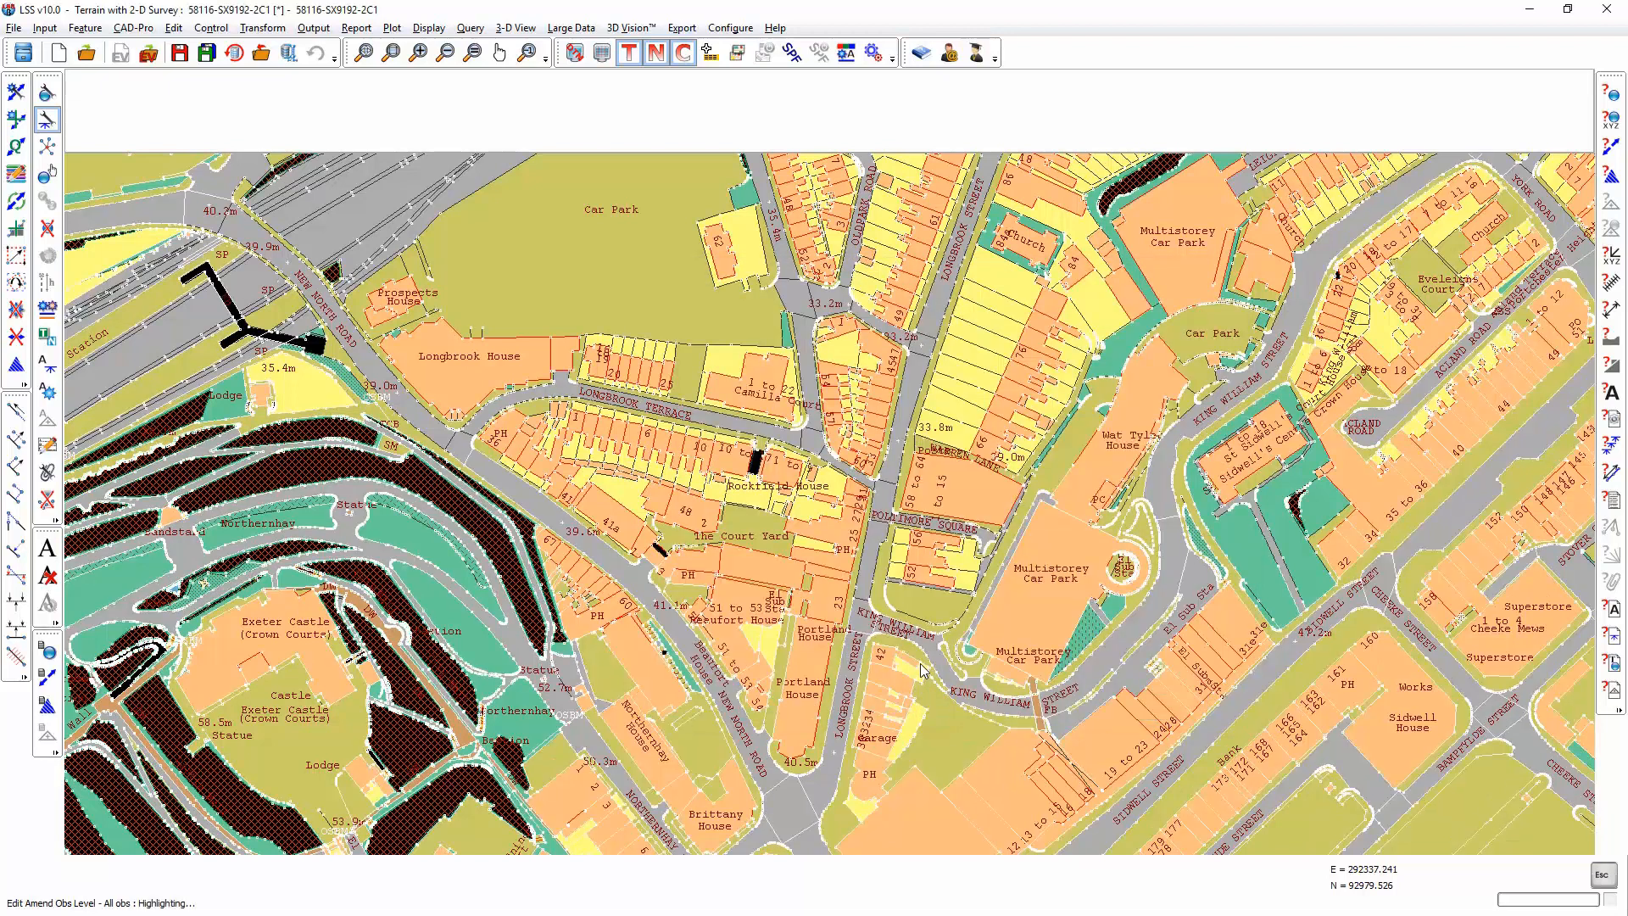
pyautogui.click(967, 703)
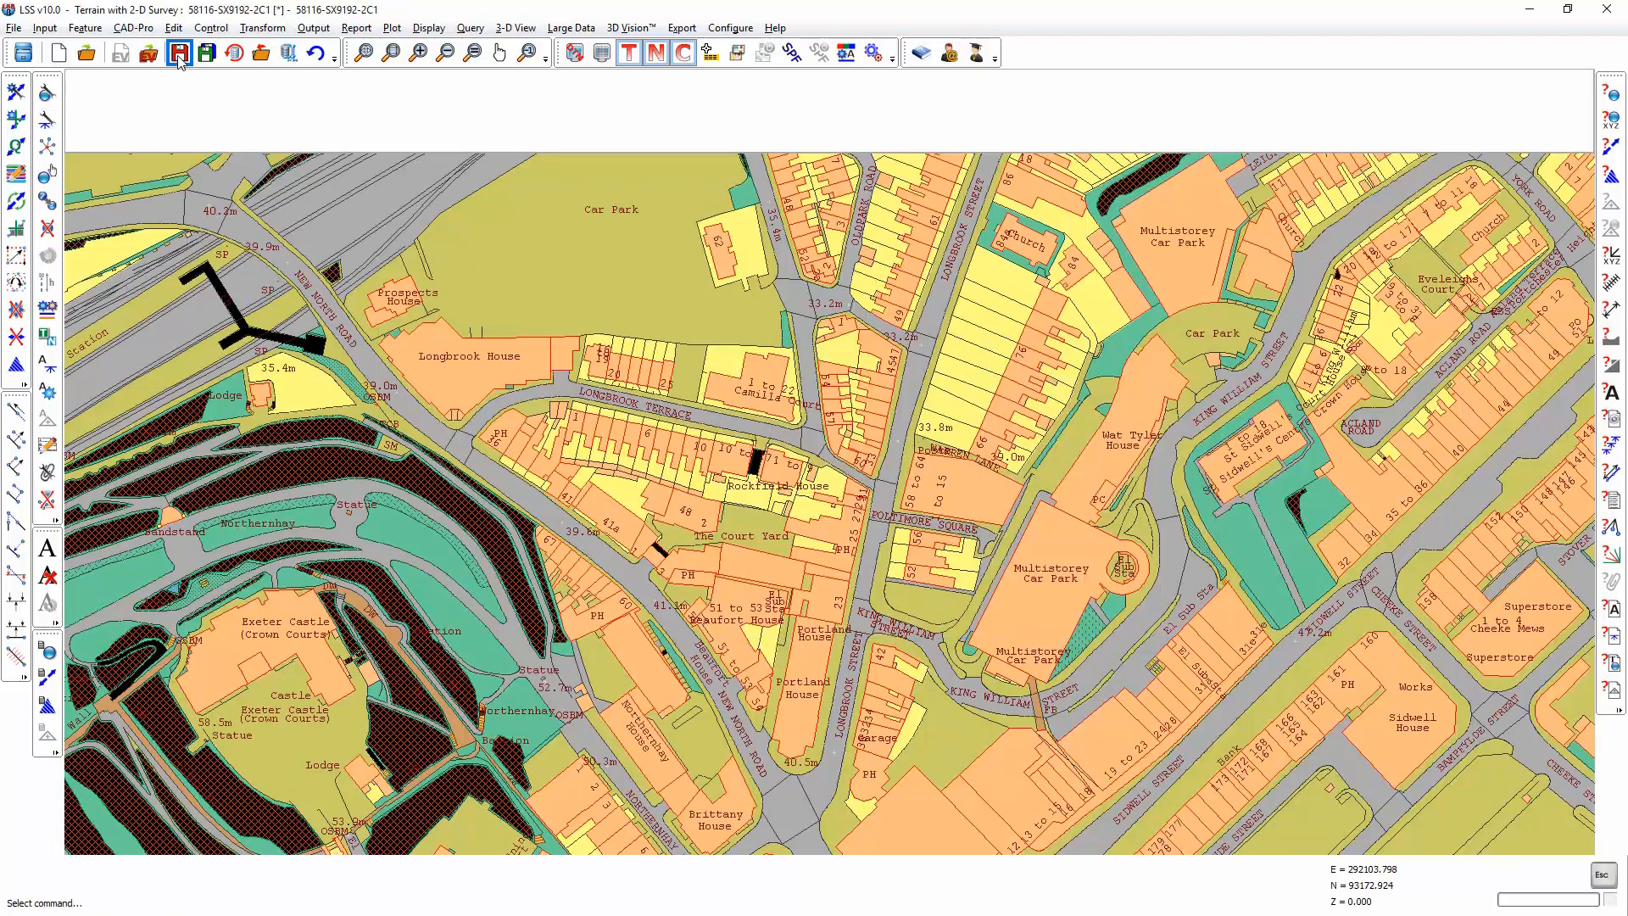
pyautogui.click(179, 54)
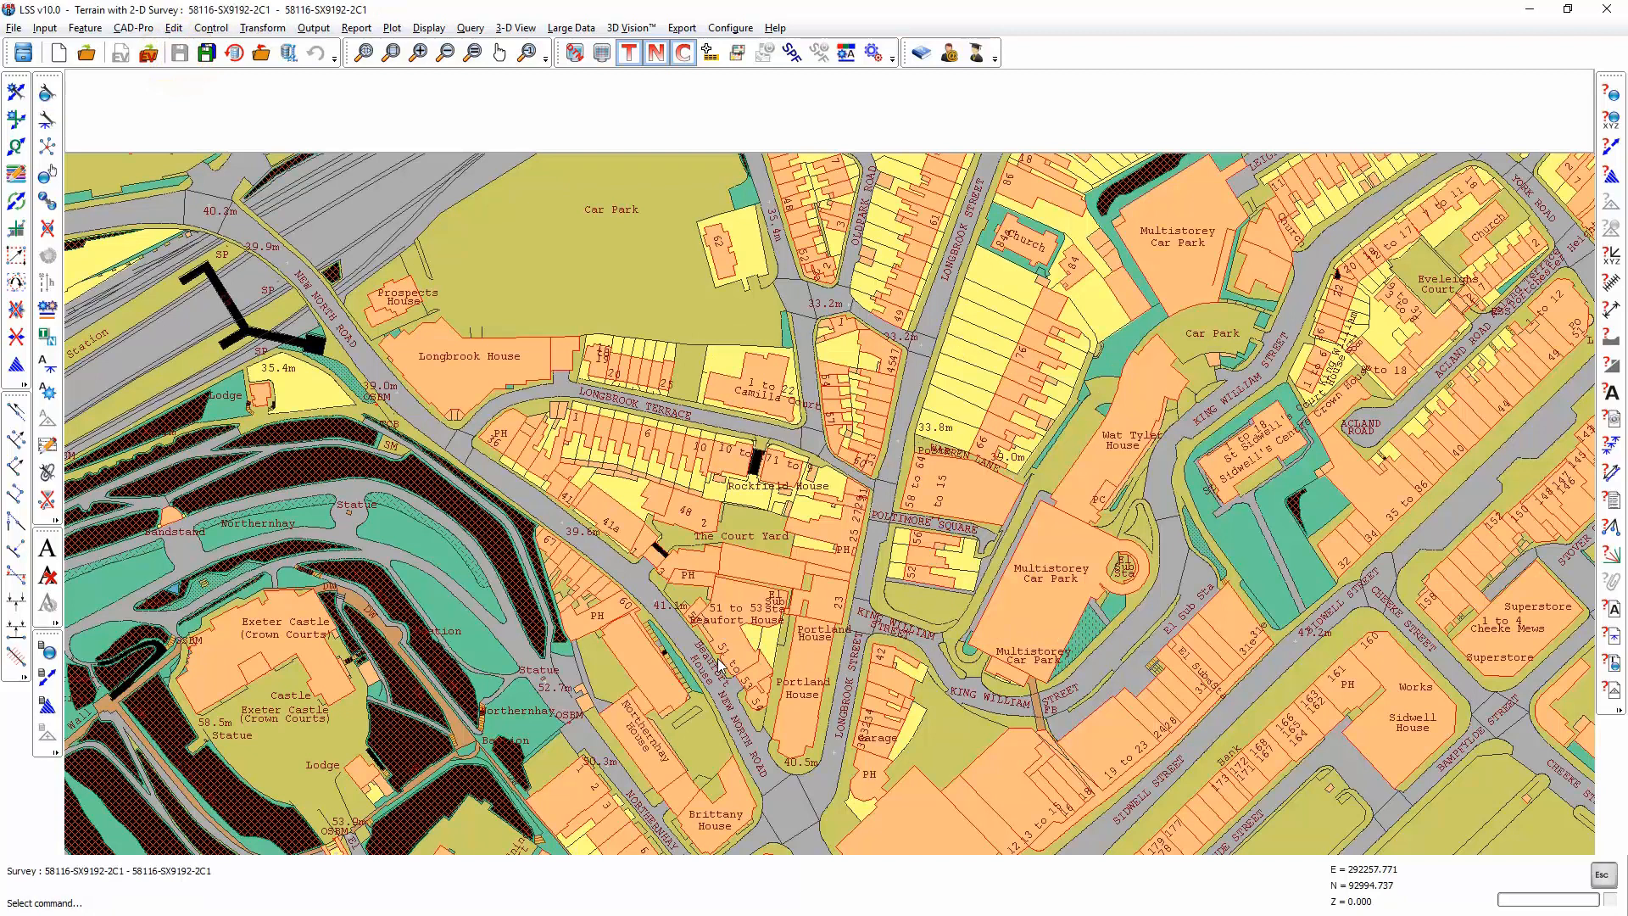
# Query an observation near the multistorey car park to check its amended level.
pyautogui.click(1612, 95)
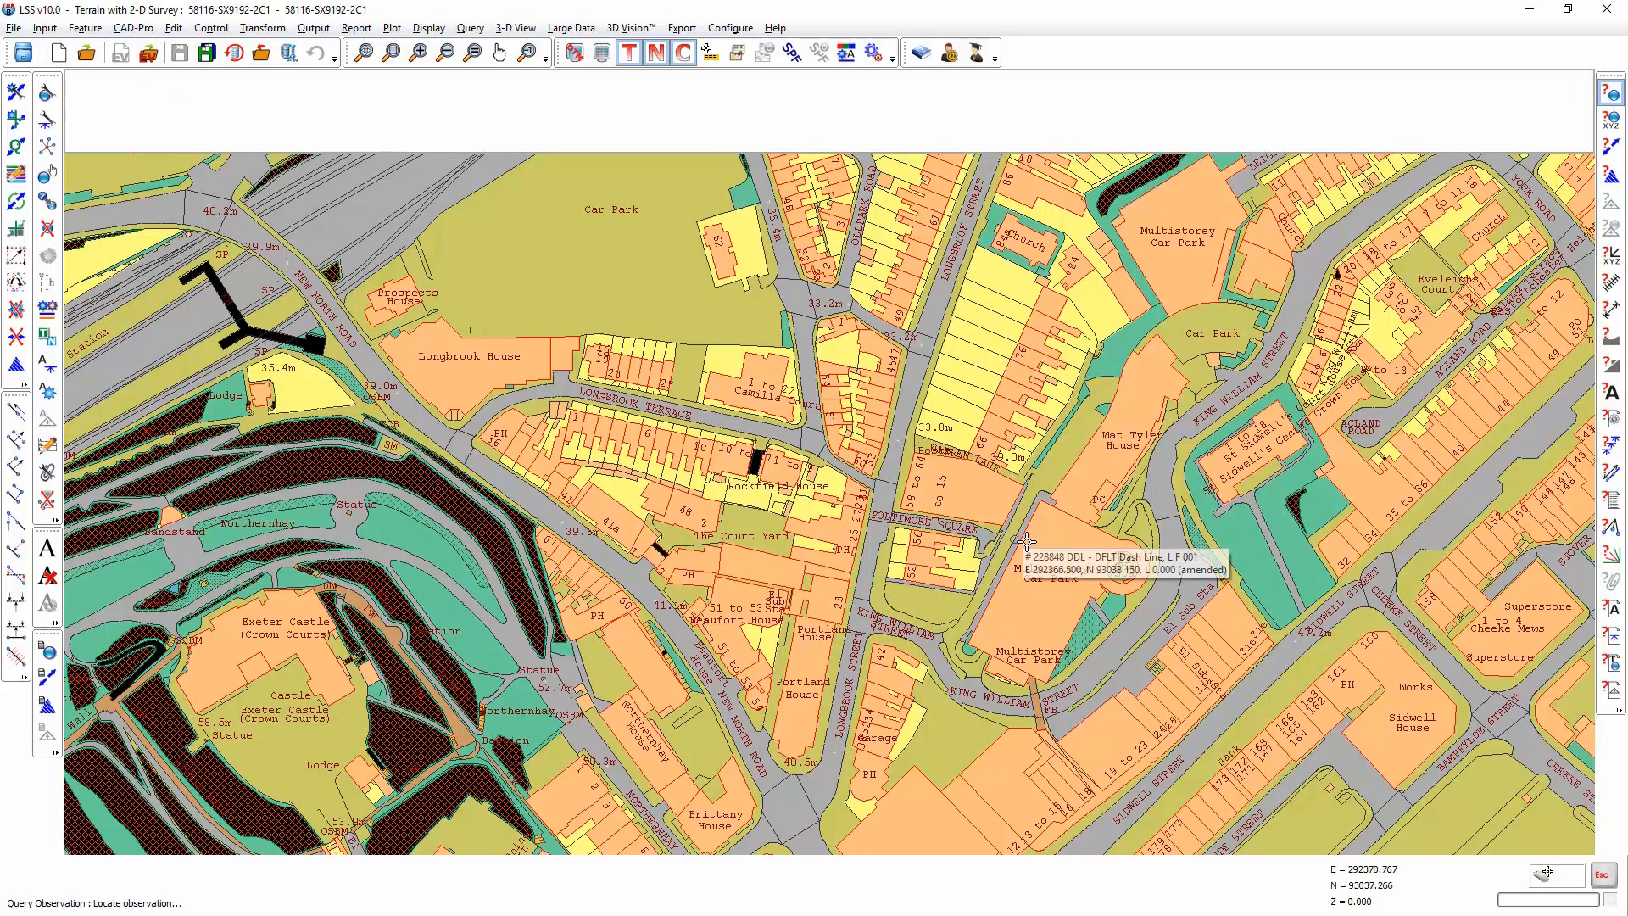
pyautogui.press('Escape')
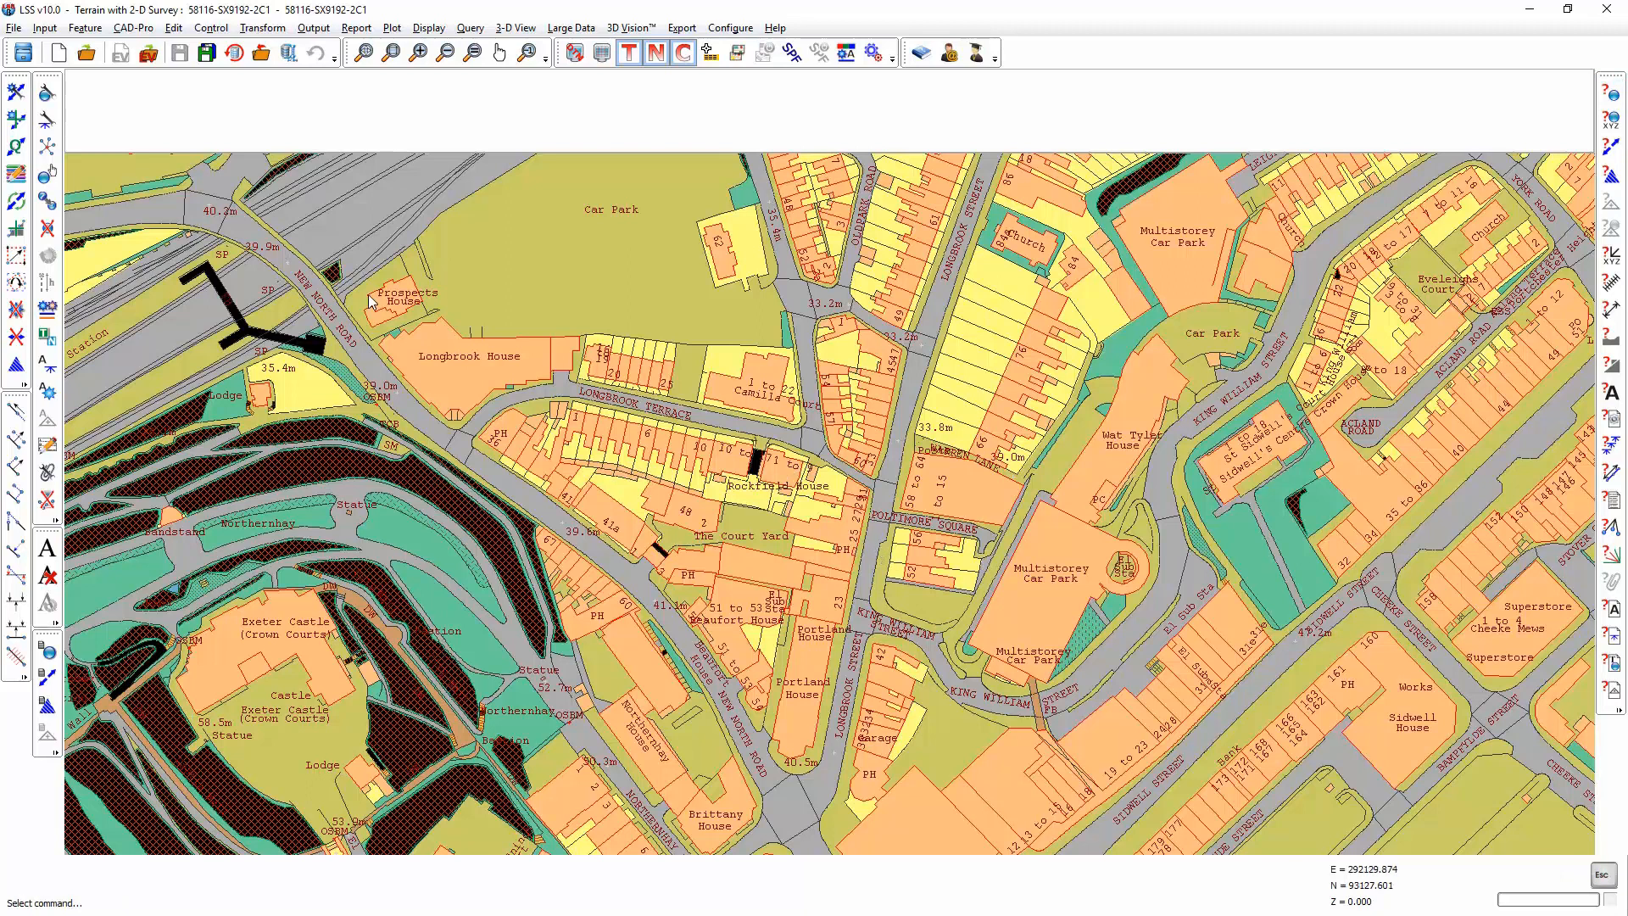
# Create a survey named sx88 in the MasterMap folder, titled DTM, using PROTOTYPE.LSS from the Testdata folder as its prototype.
pyautogui.click(58, 54)
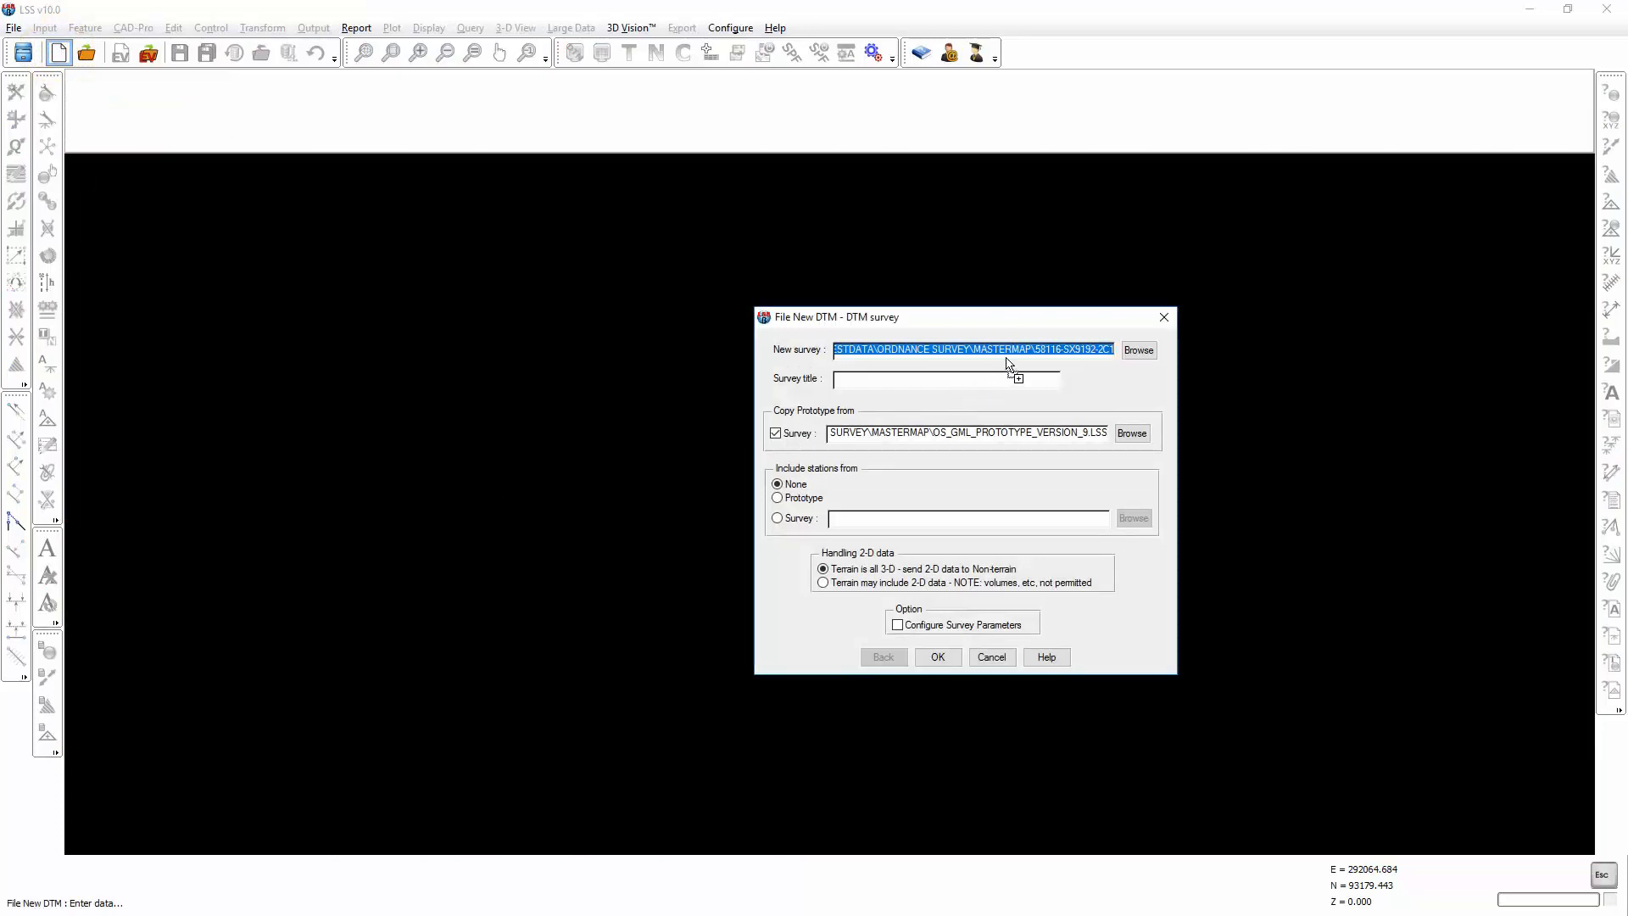
pyautogui.moveTo(1018, 356); pyautogui.dragTo(1018, 356)
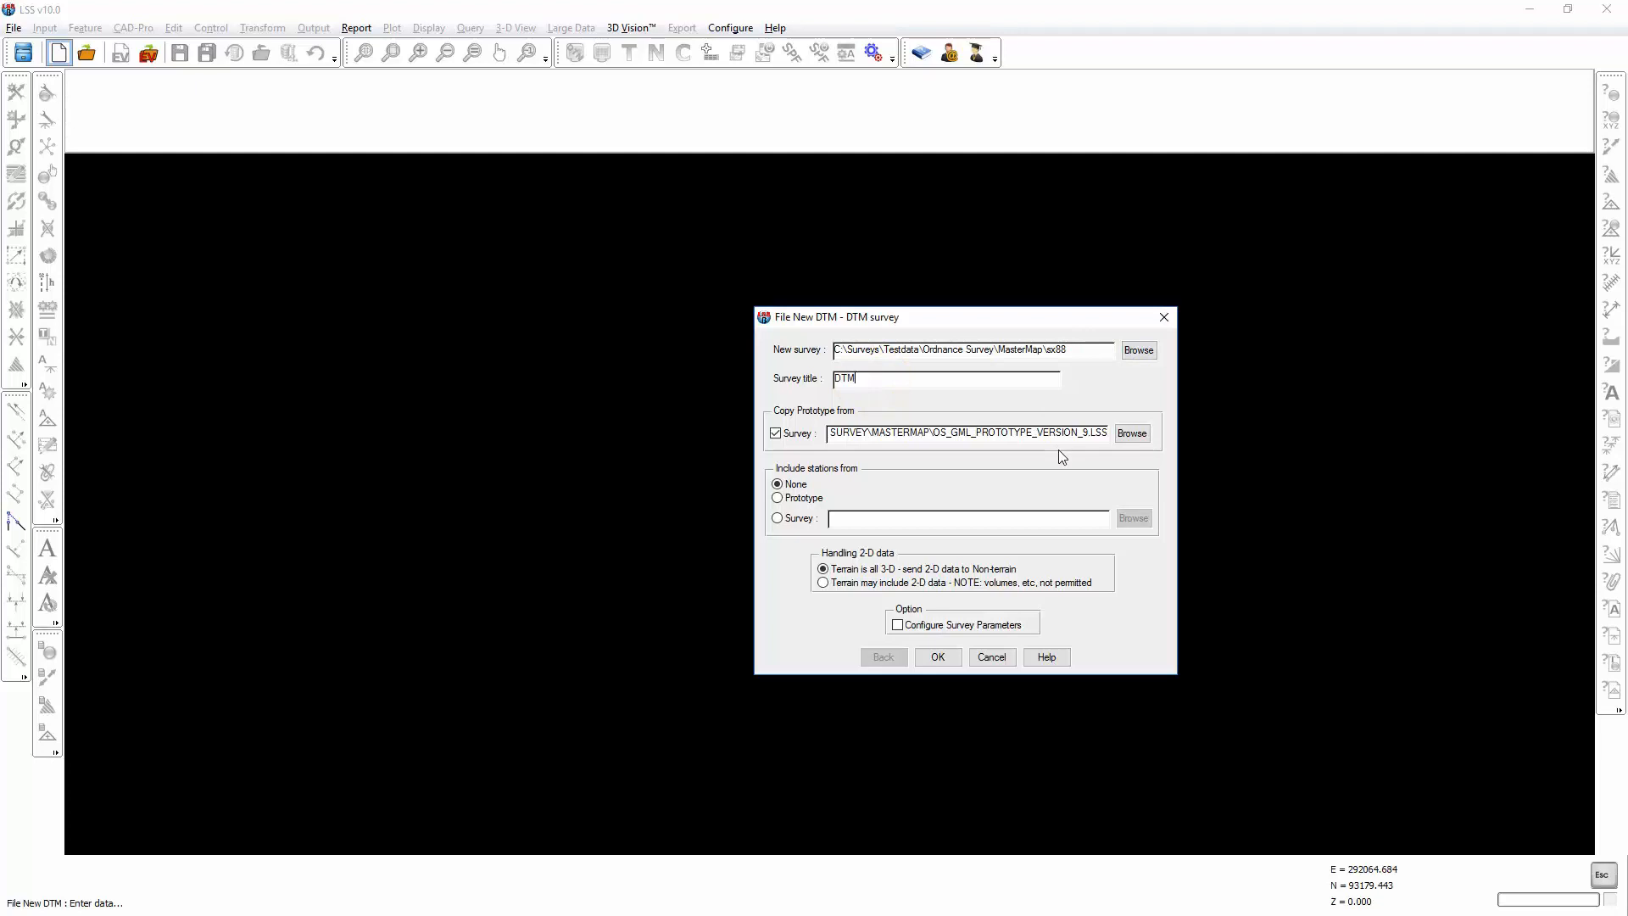
pyautogui.doubleClick(1040, 435)
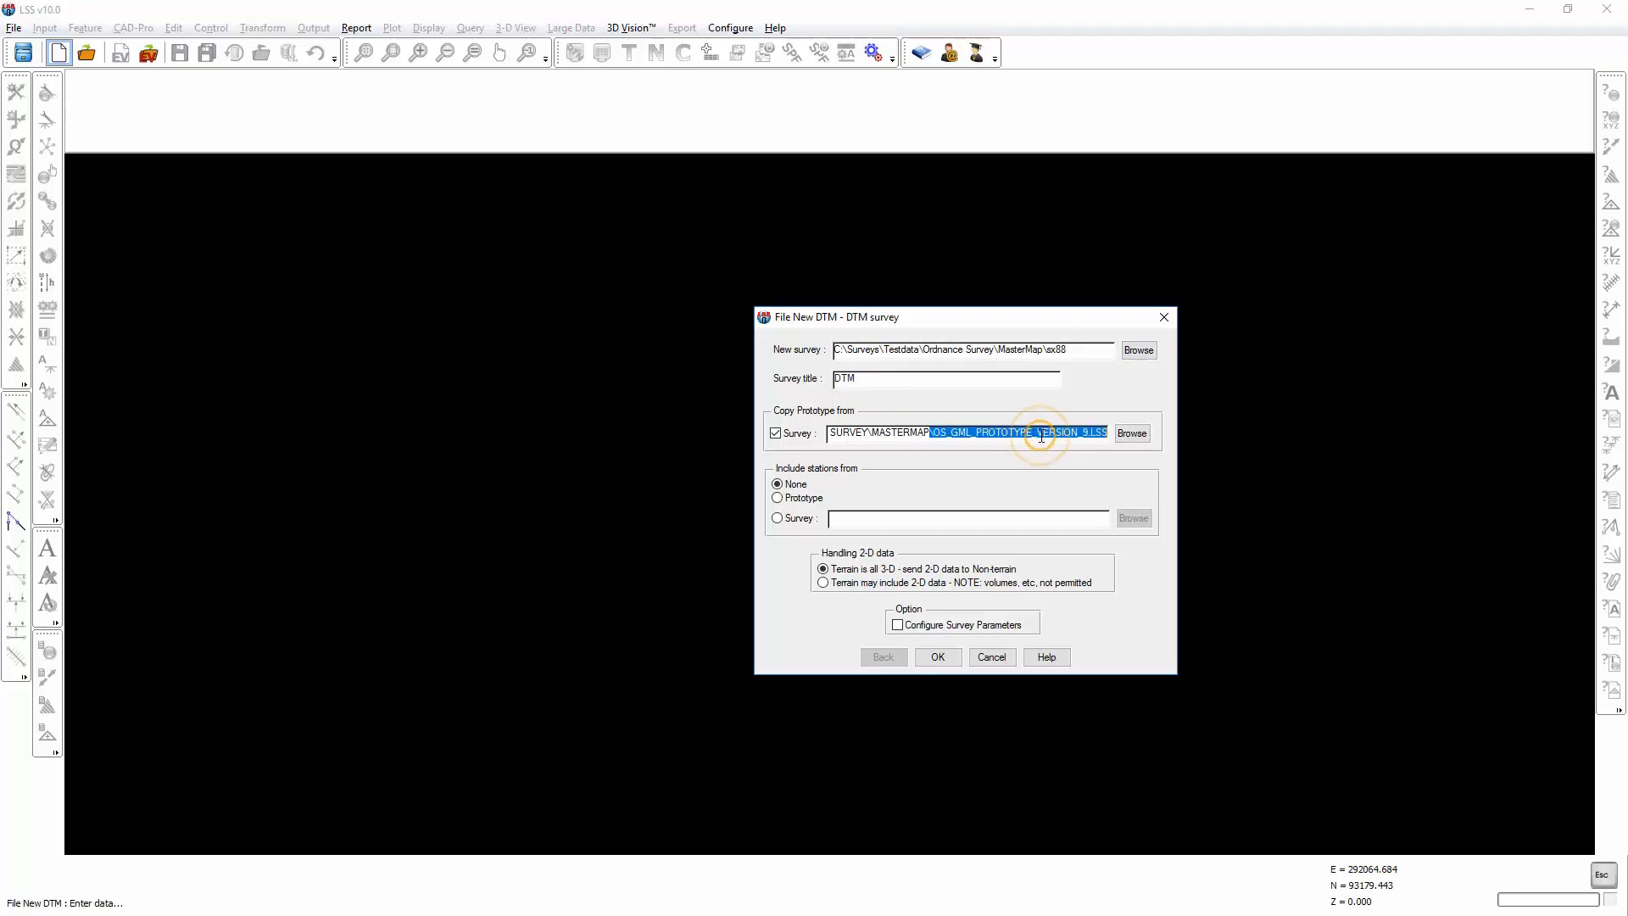
pyautogui.hotkey('ctrl', 'a')
pyautogui.press('Delete')
pyautogui.click(1133, 435)
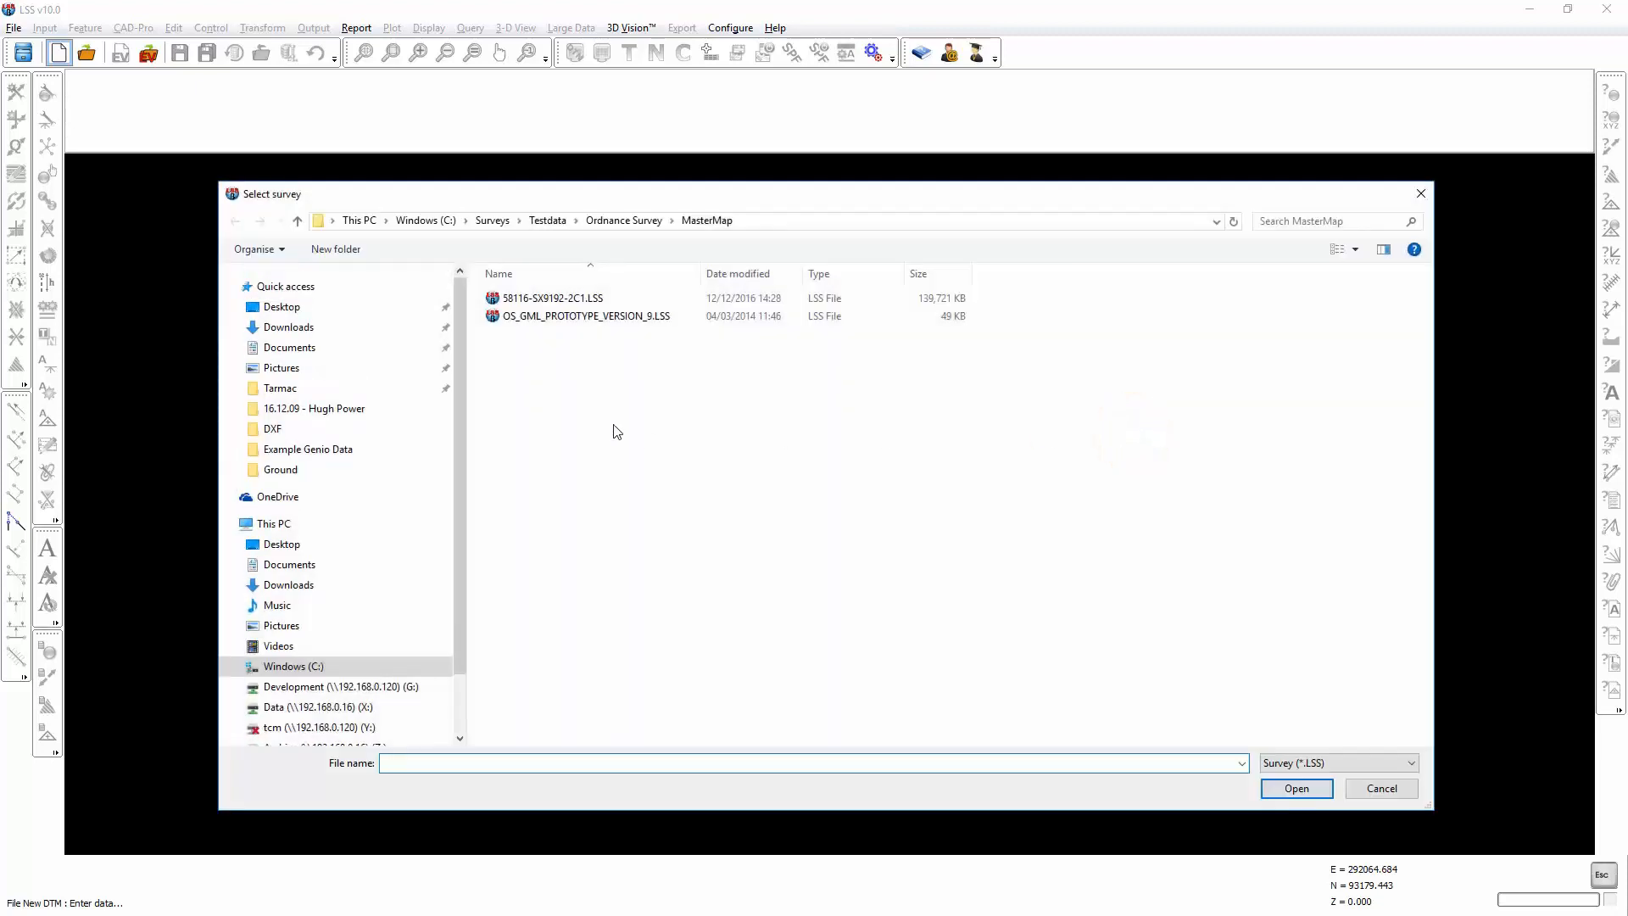
pyautogui.click(552, 222)
pyautogui.doubleClick(525, 725)
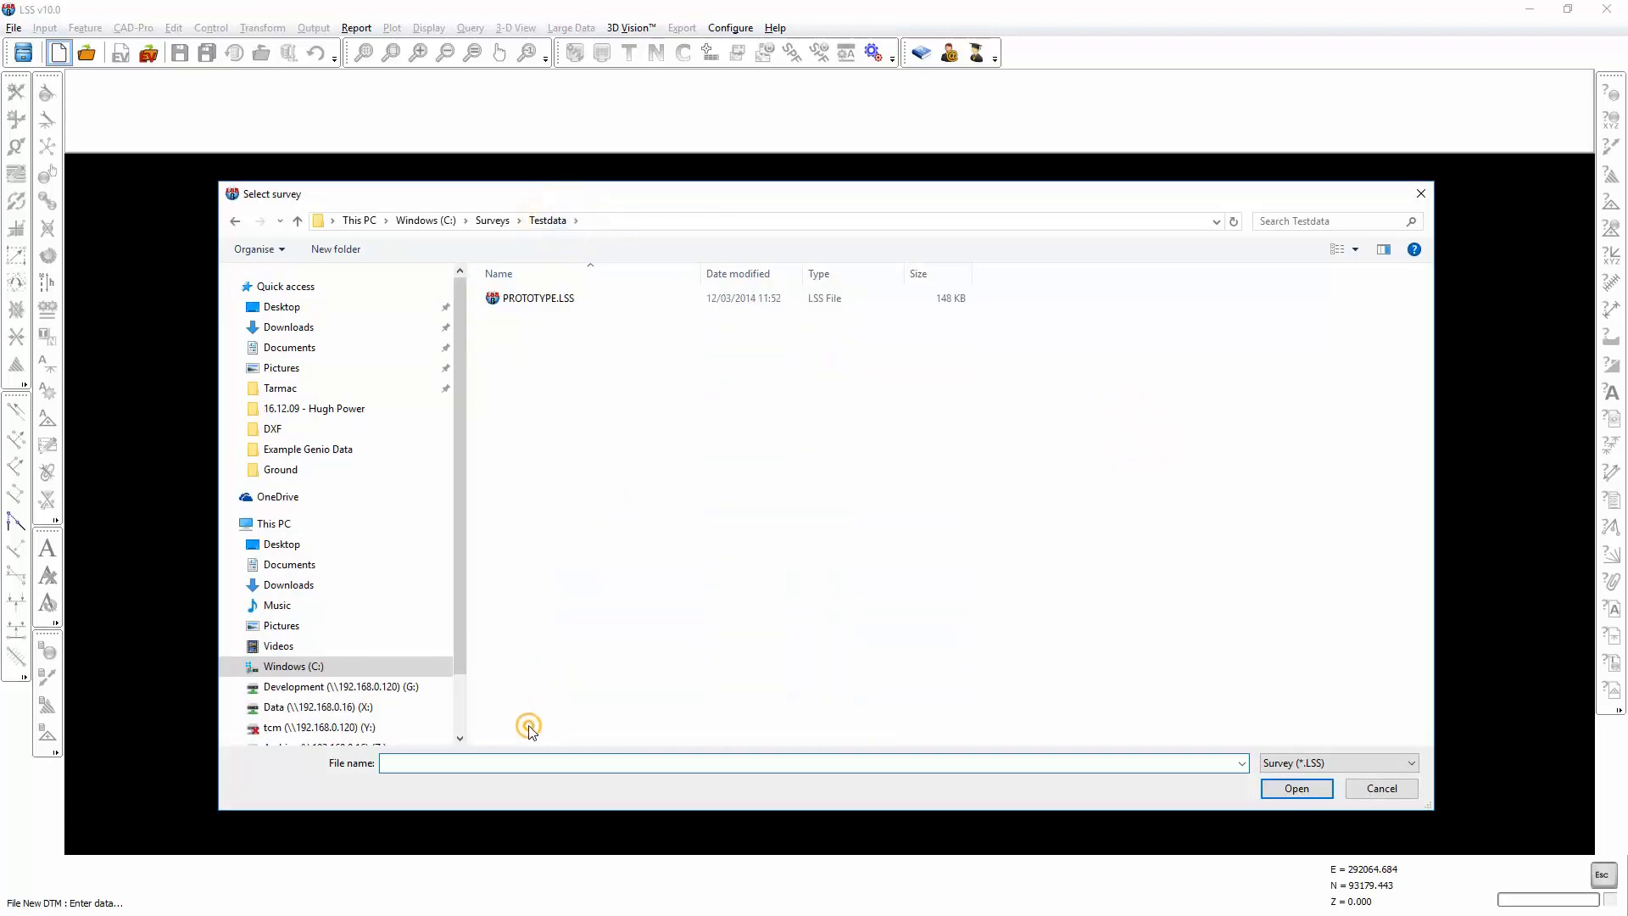
pyautogui.doubleClick(561, 298)
pyautogui.click(939, 656)
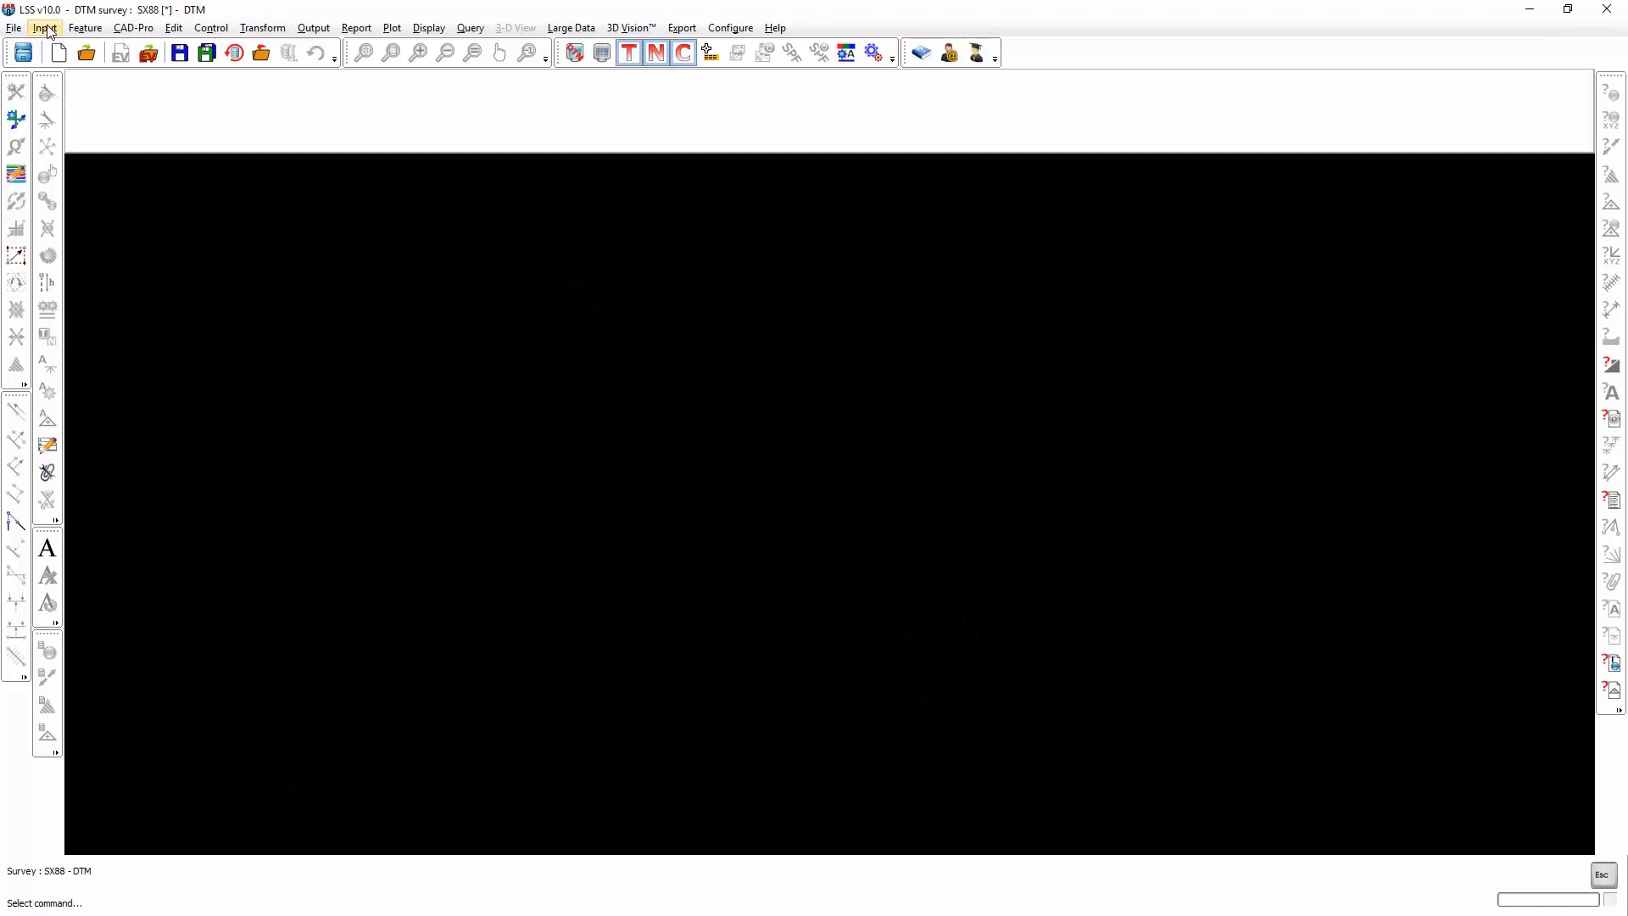
# Convert the single ESRI Ascii Grid file SX88.ASC to load file SX88.001 with the Save and LOAD file option.
pyautogui.click(46, 29)
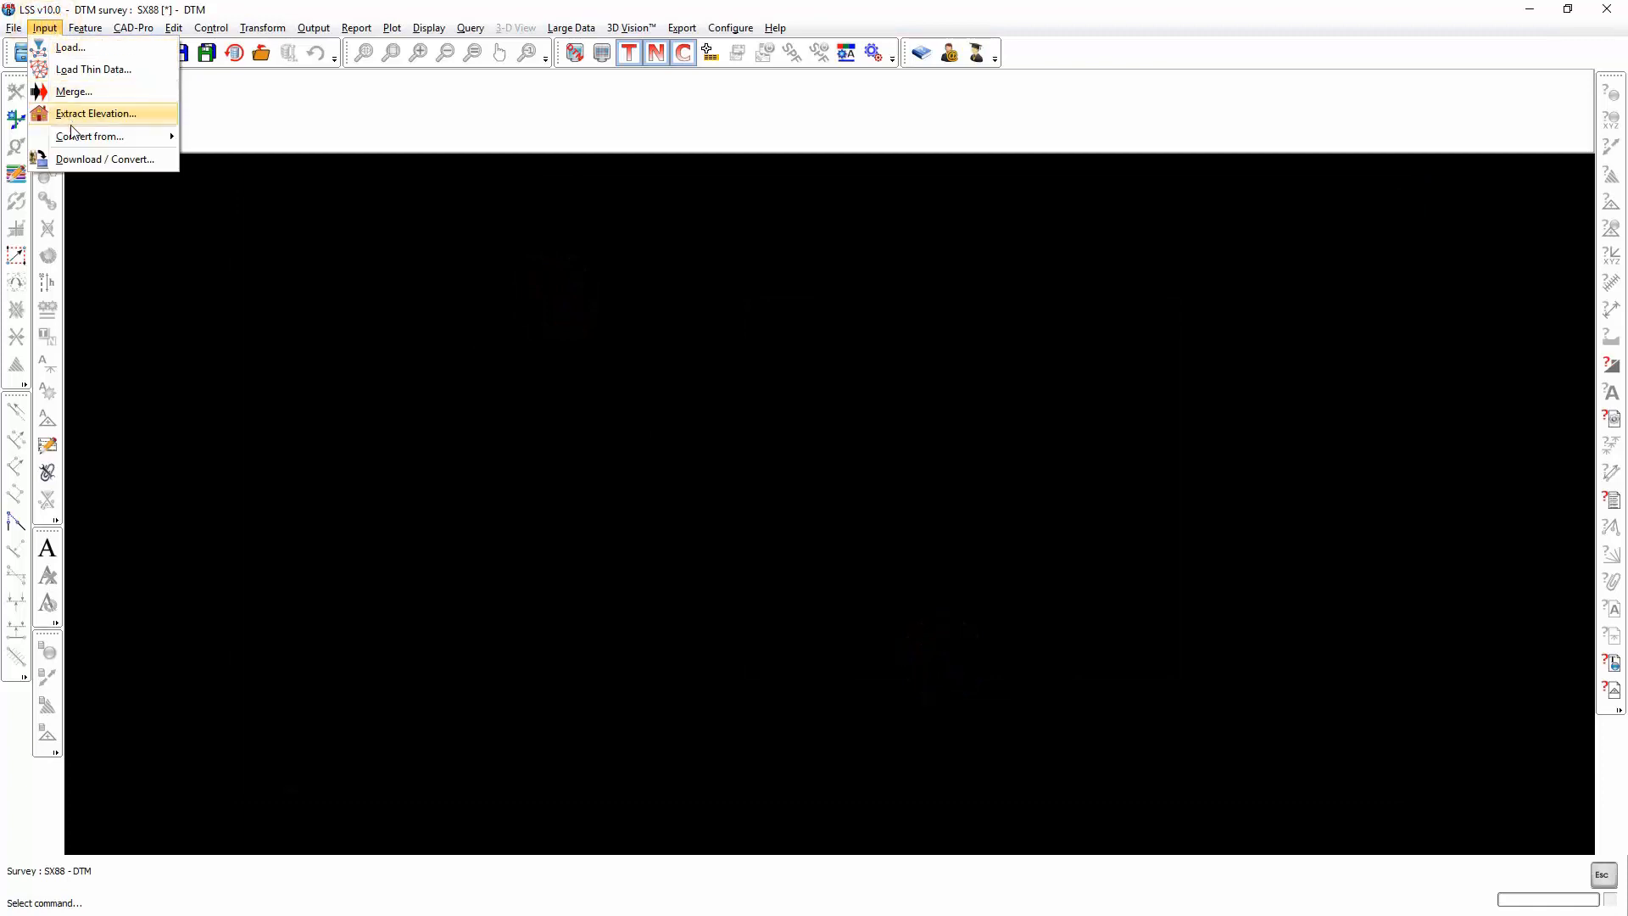
pyautogui.moveTo(73, 137)
pyautogui.moveTo(302, 247)
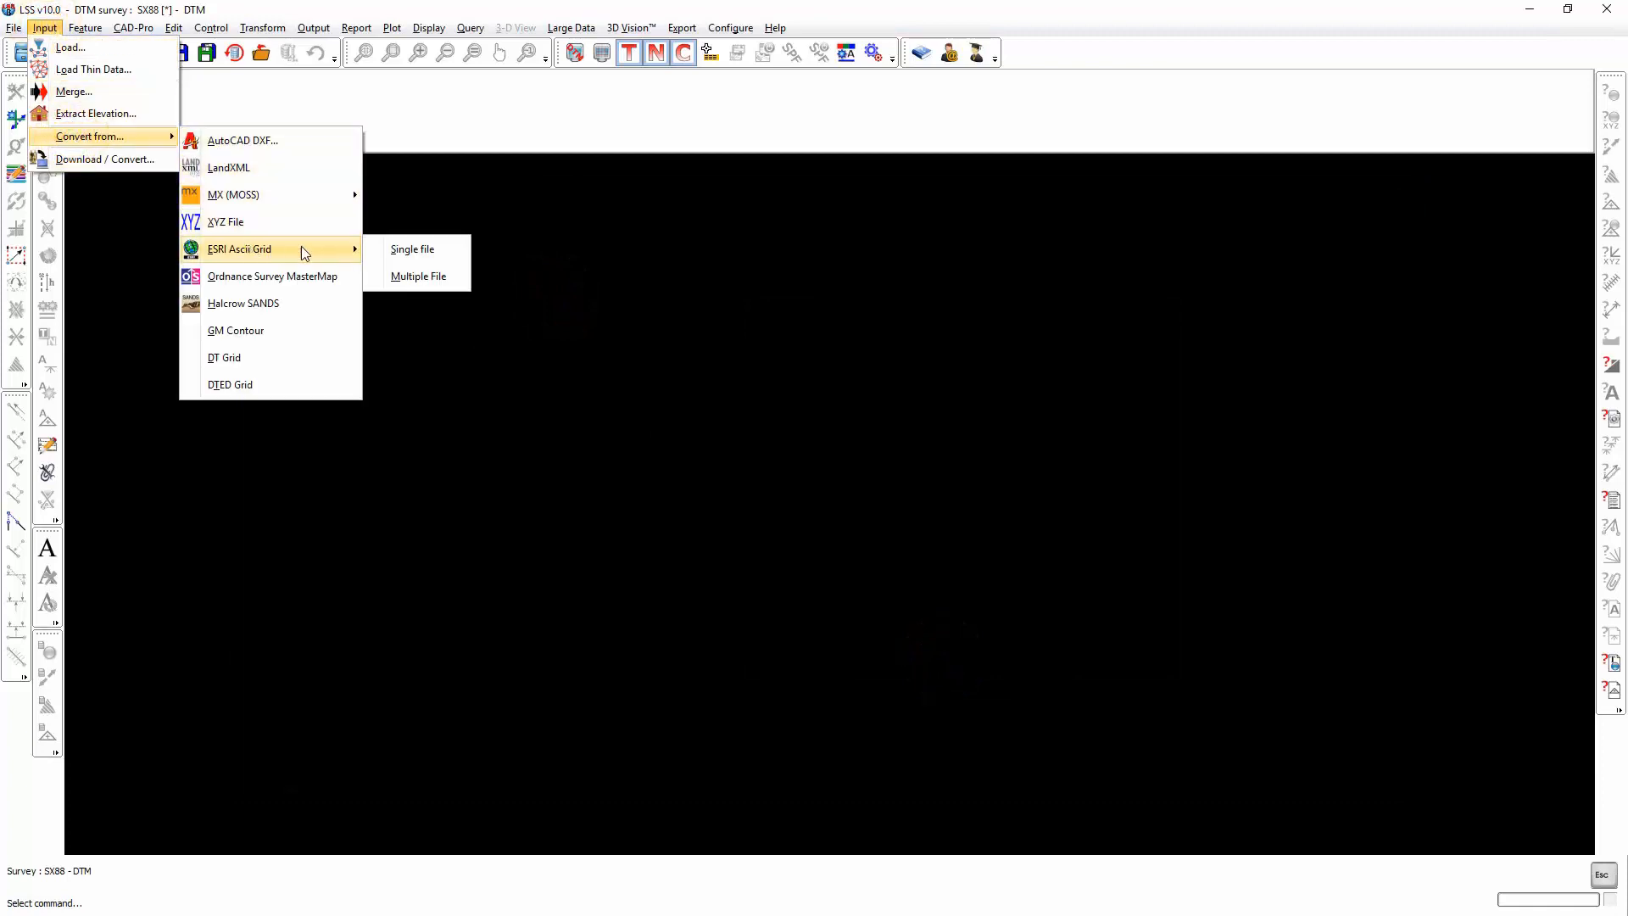
pyautogui.click(410, 253)
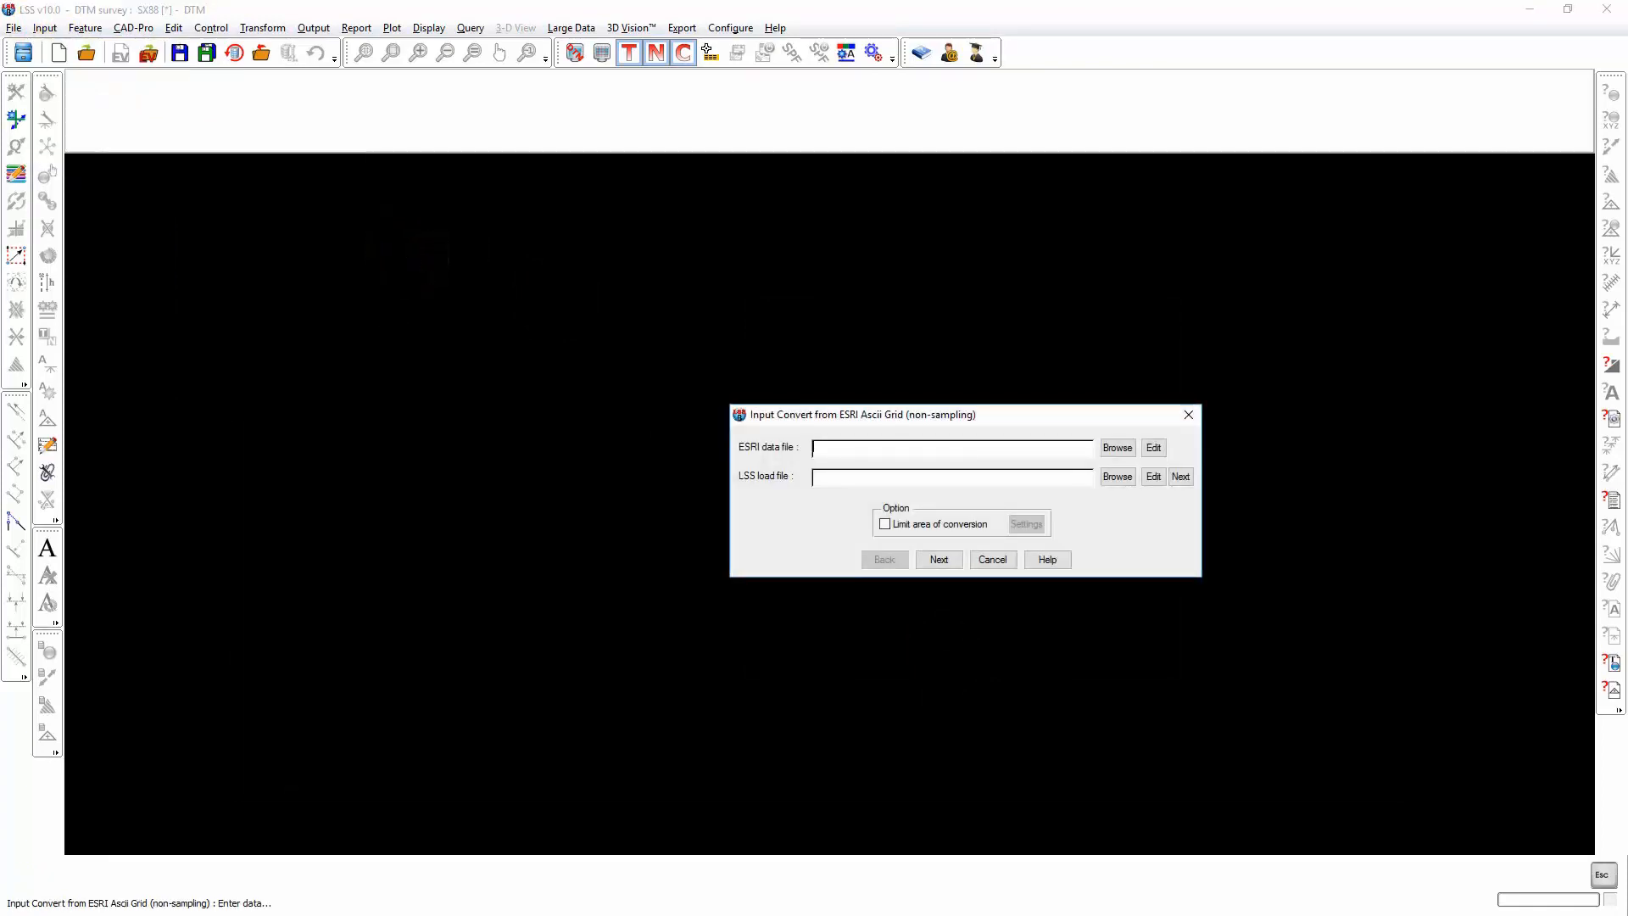
pyautogui.moveTo(557, 519); pyautogui.dragTo(865, 449)
pyautogui.click(932, 562)
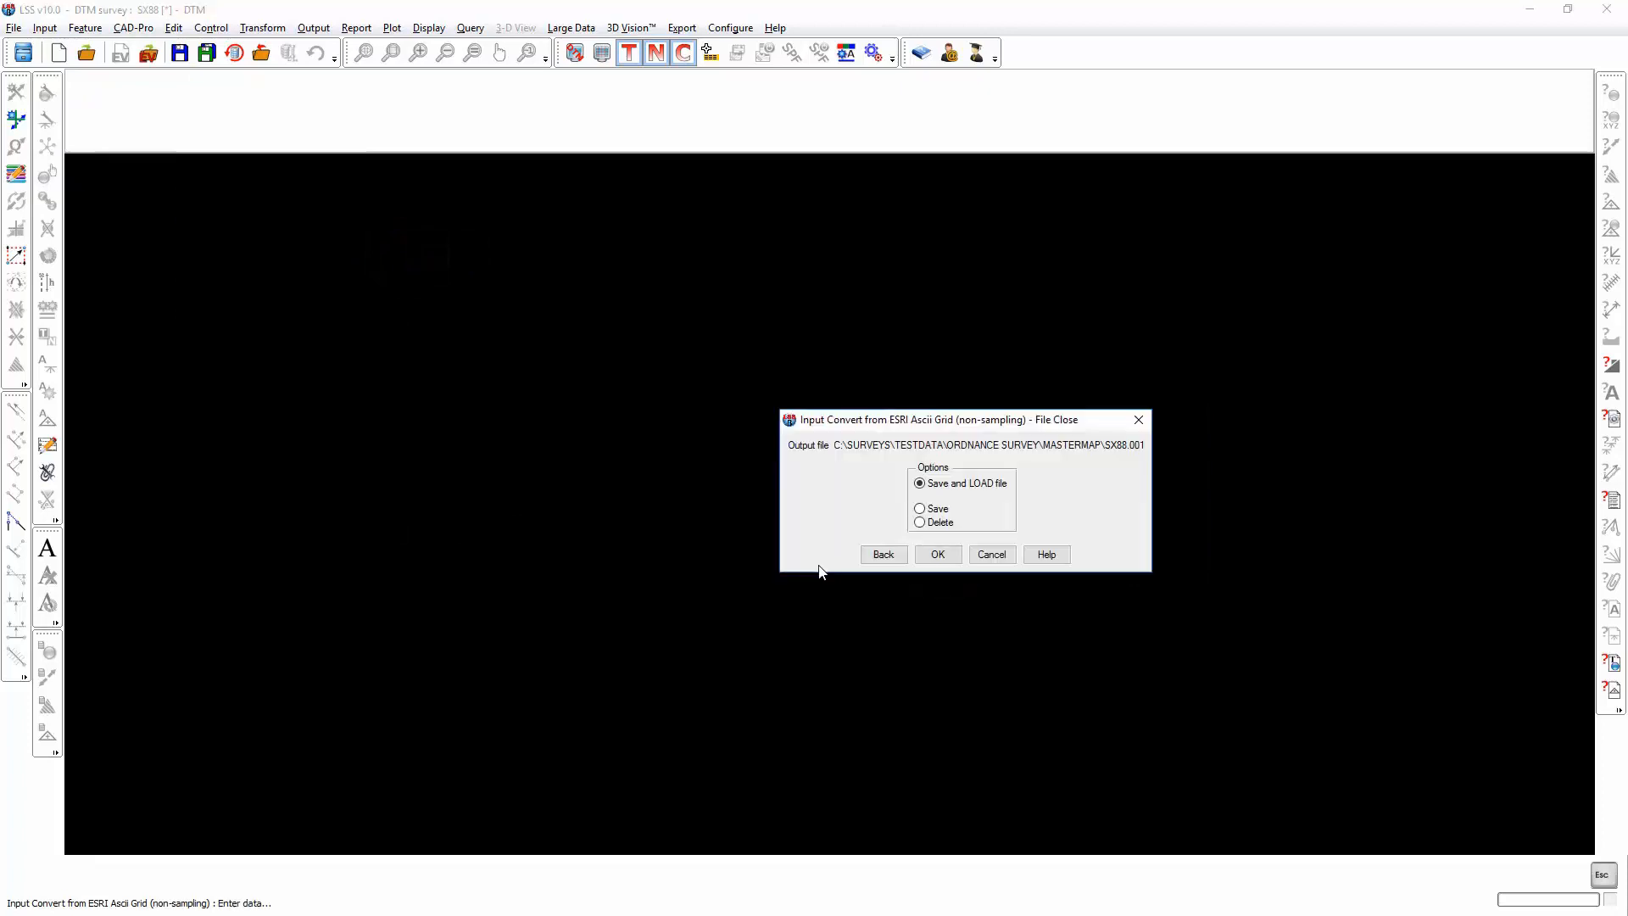
pyautogui.click(937, 559)
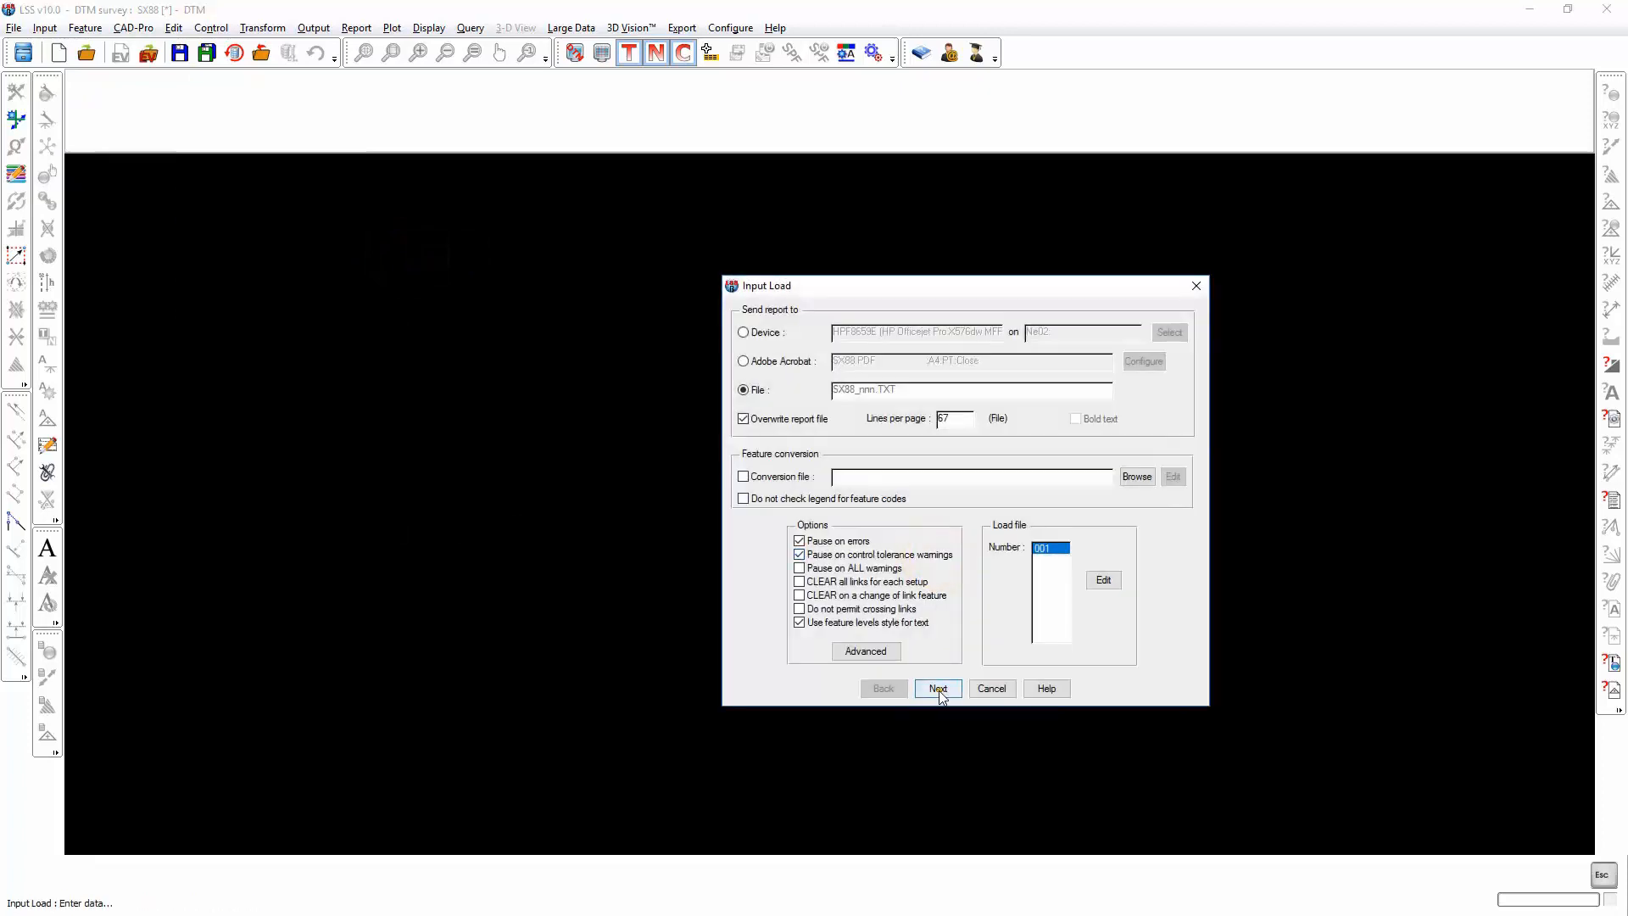
# Load converted file 001 into the survey, continue with the DTM update, and generate the terrain display.
pyautogui.click(938, 689)
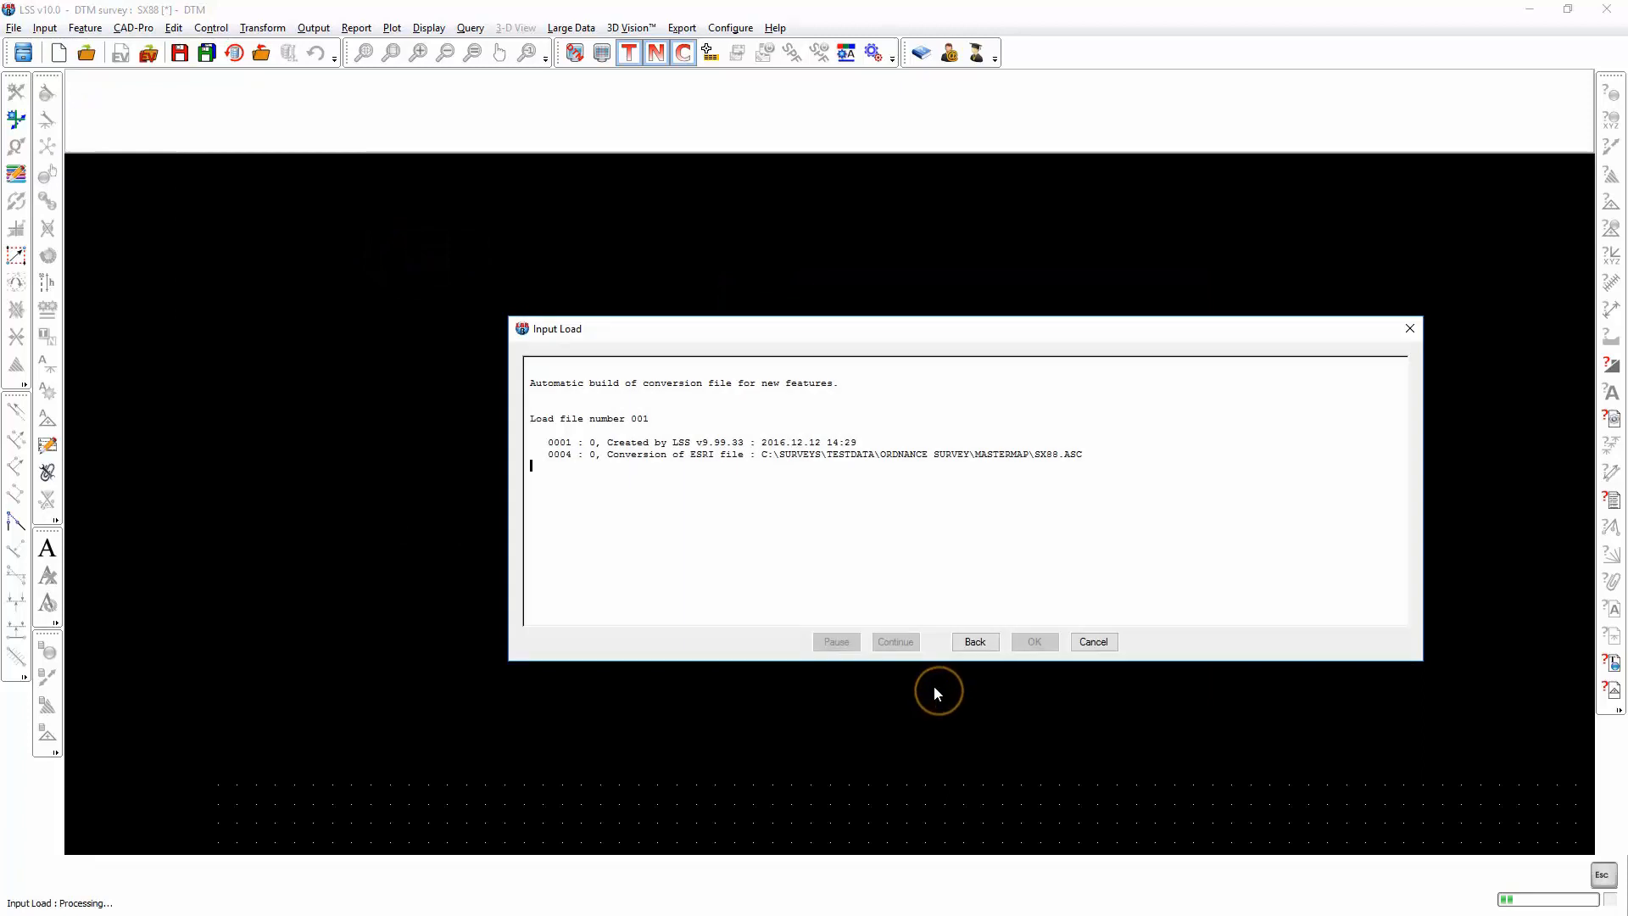
pyautogui.click(896, 641)
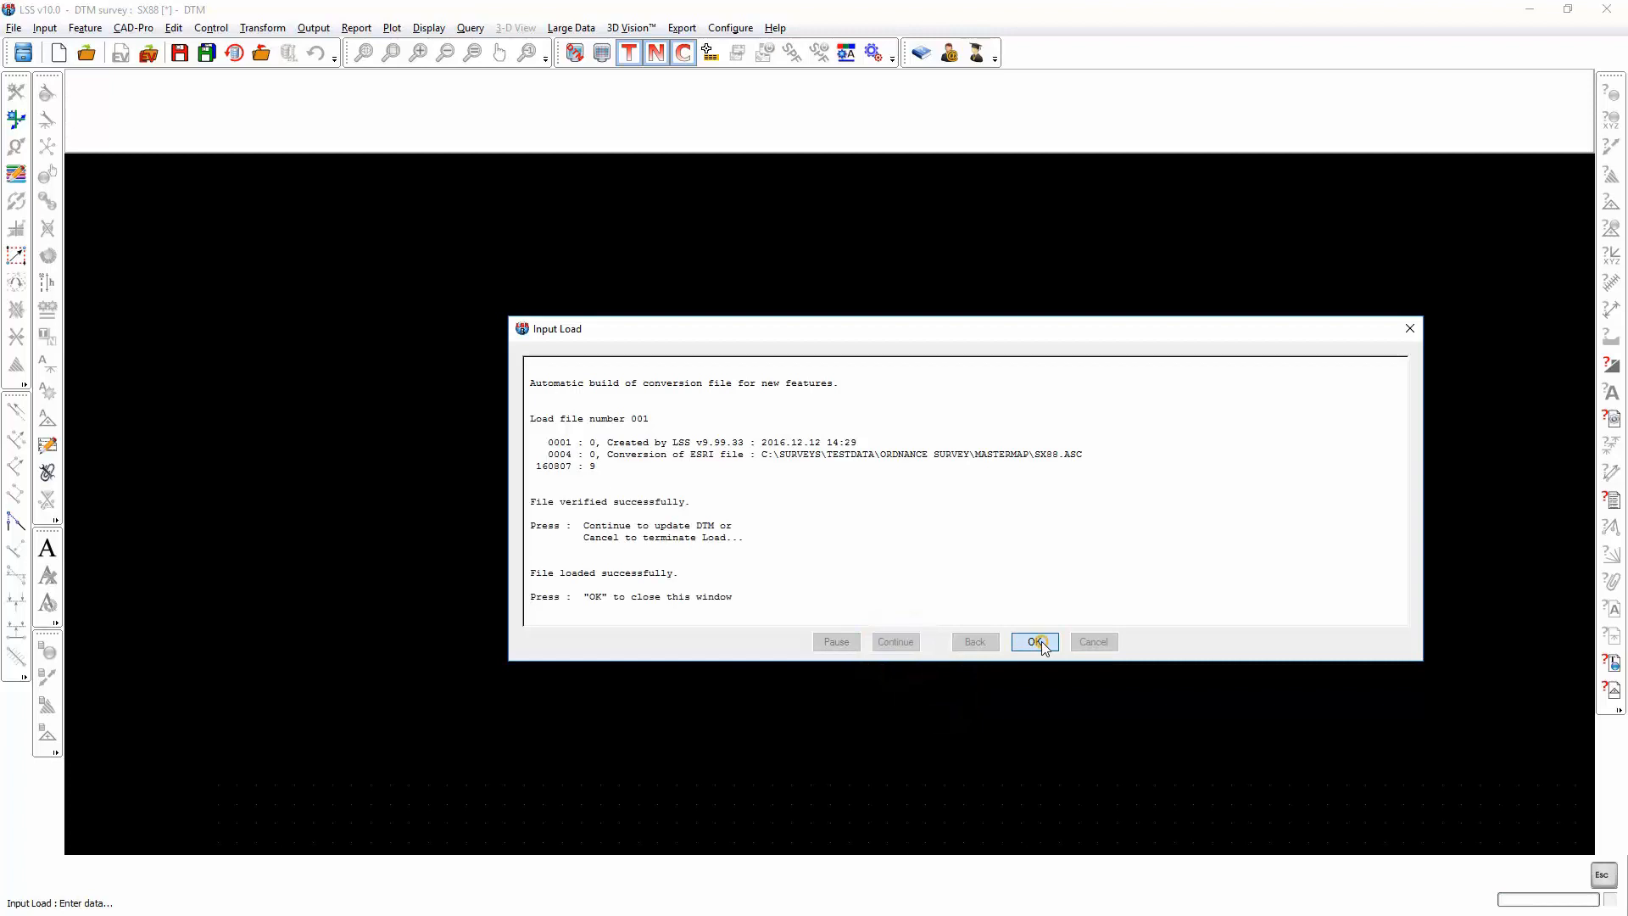
pyautogui.click(1036, 642)
pyautogui.click(602, 52)
pyautogui.click(938, 592)
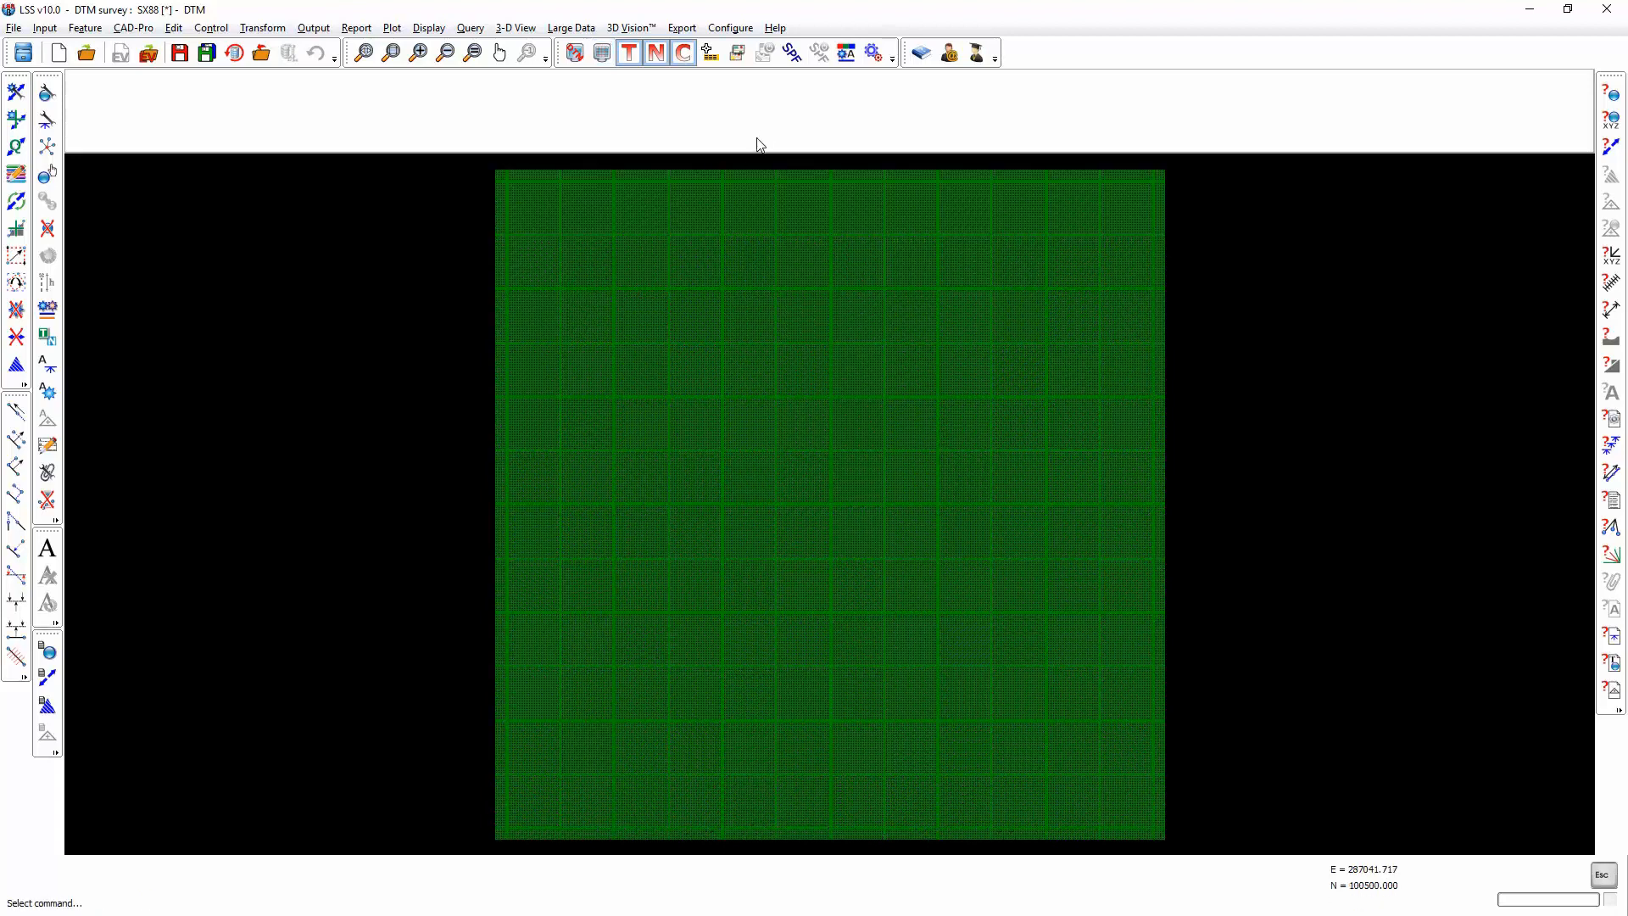
# Over-display the MasterMap survey 58116-SX9192-2C1.LSS on the current DTM survey.
pyautogui.click(738, 55)
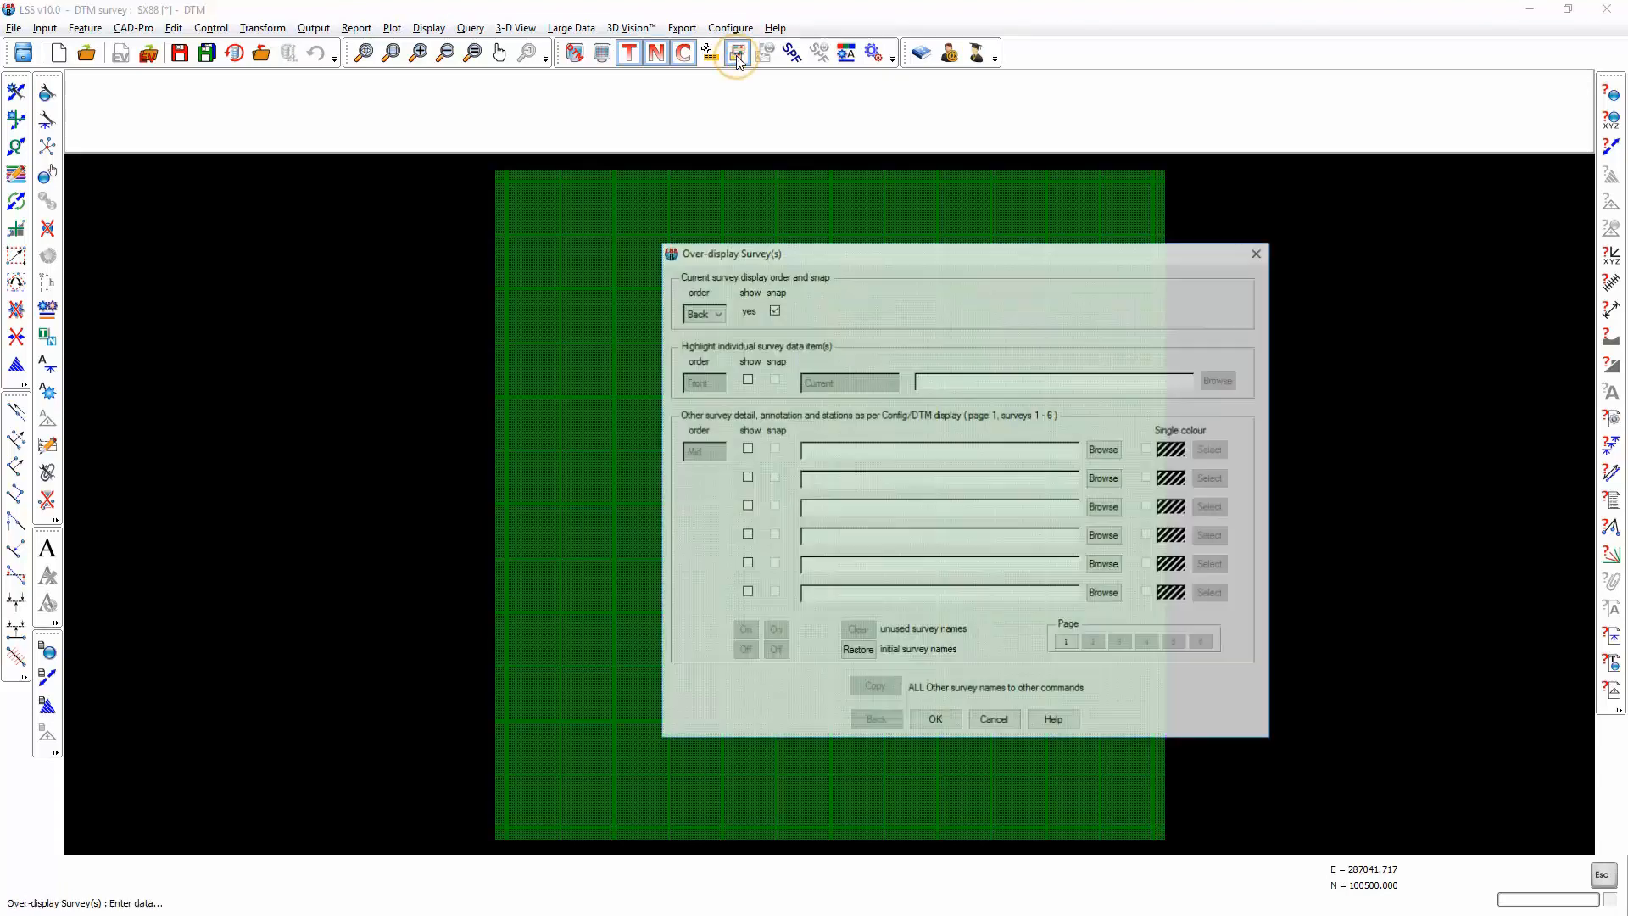
pyautogui.click(1104, 449)
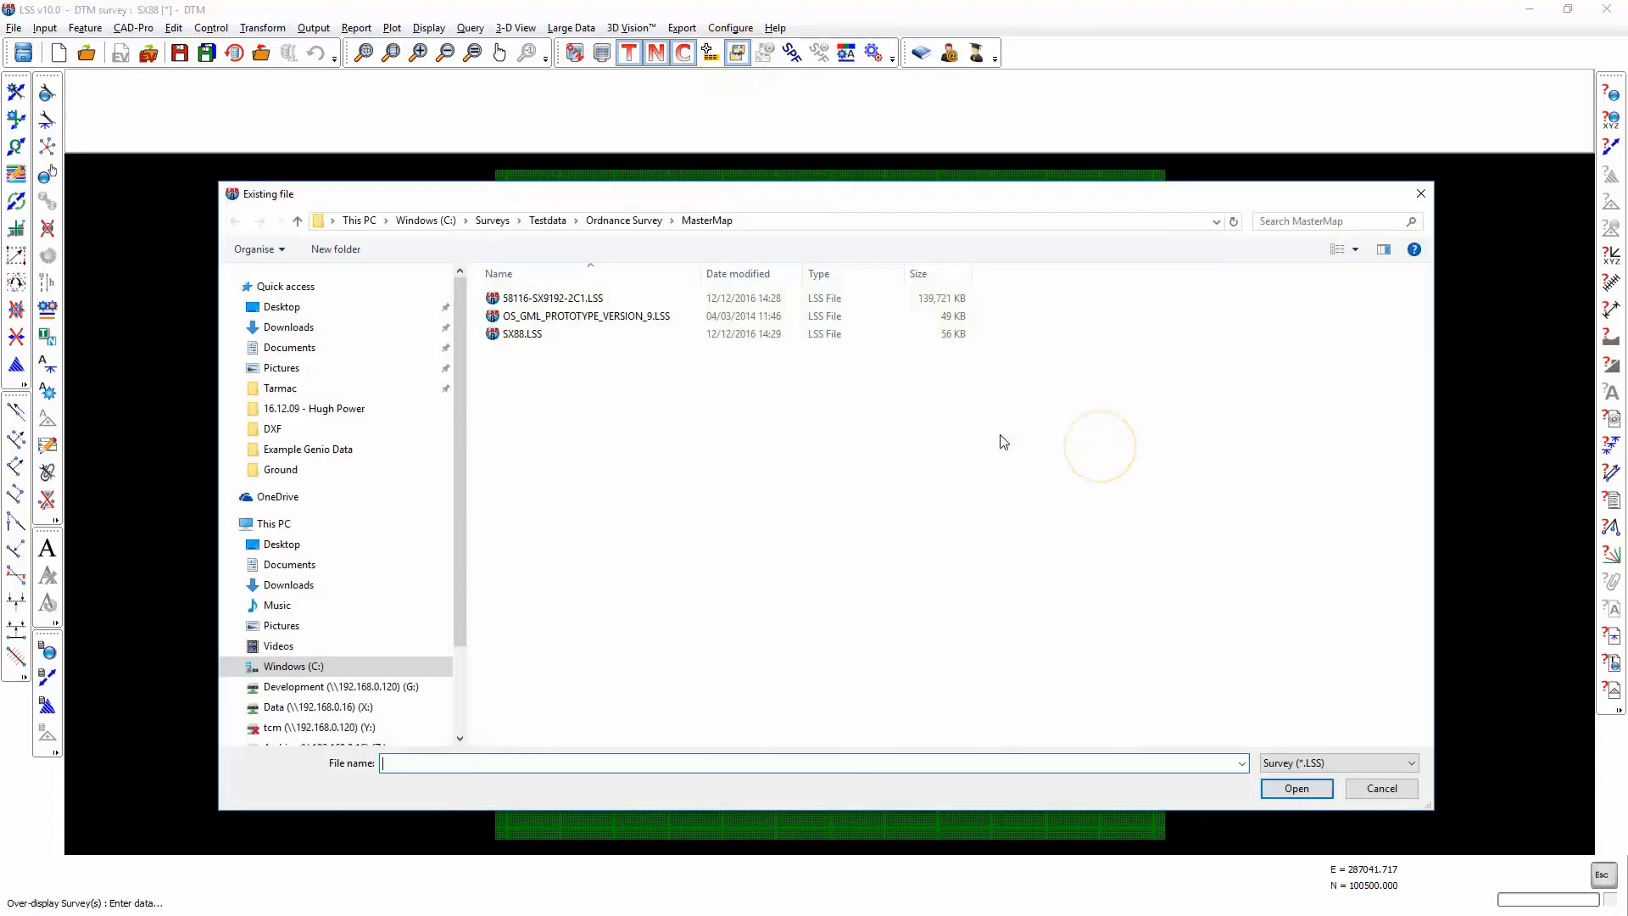
pyautogui.doubleClick(582, 338)
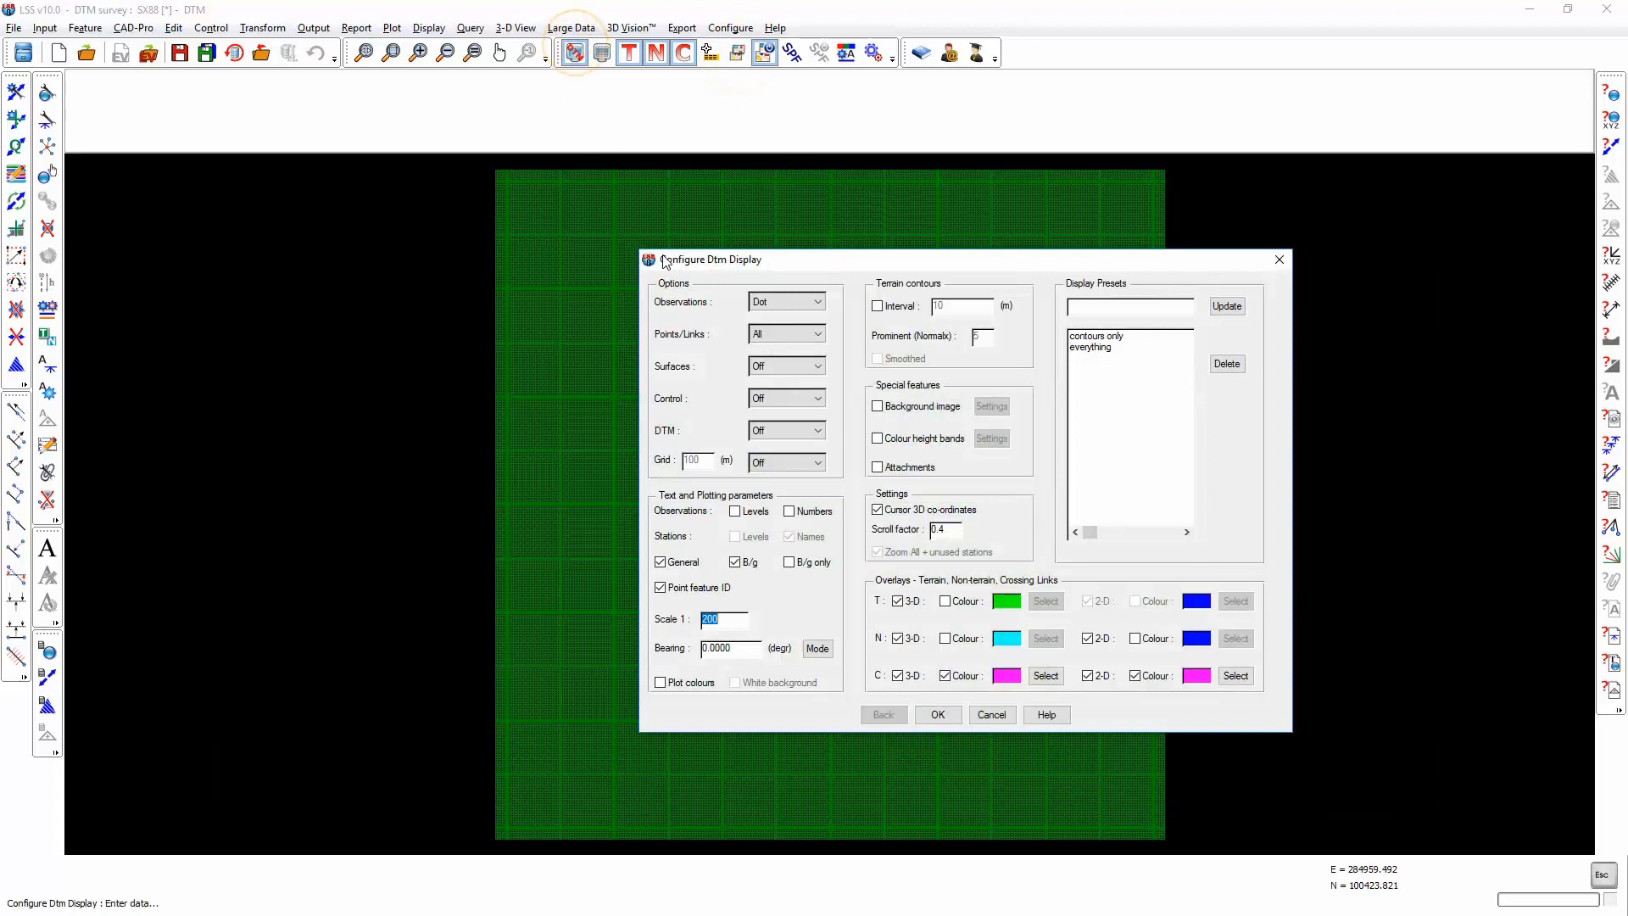
# Configure the DTM display with observations off and terrain contours on at a 10 m interval.
pyautogui.click(785, 305)
pyautogui.click(773, 317)
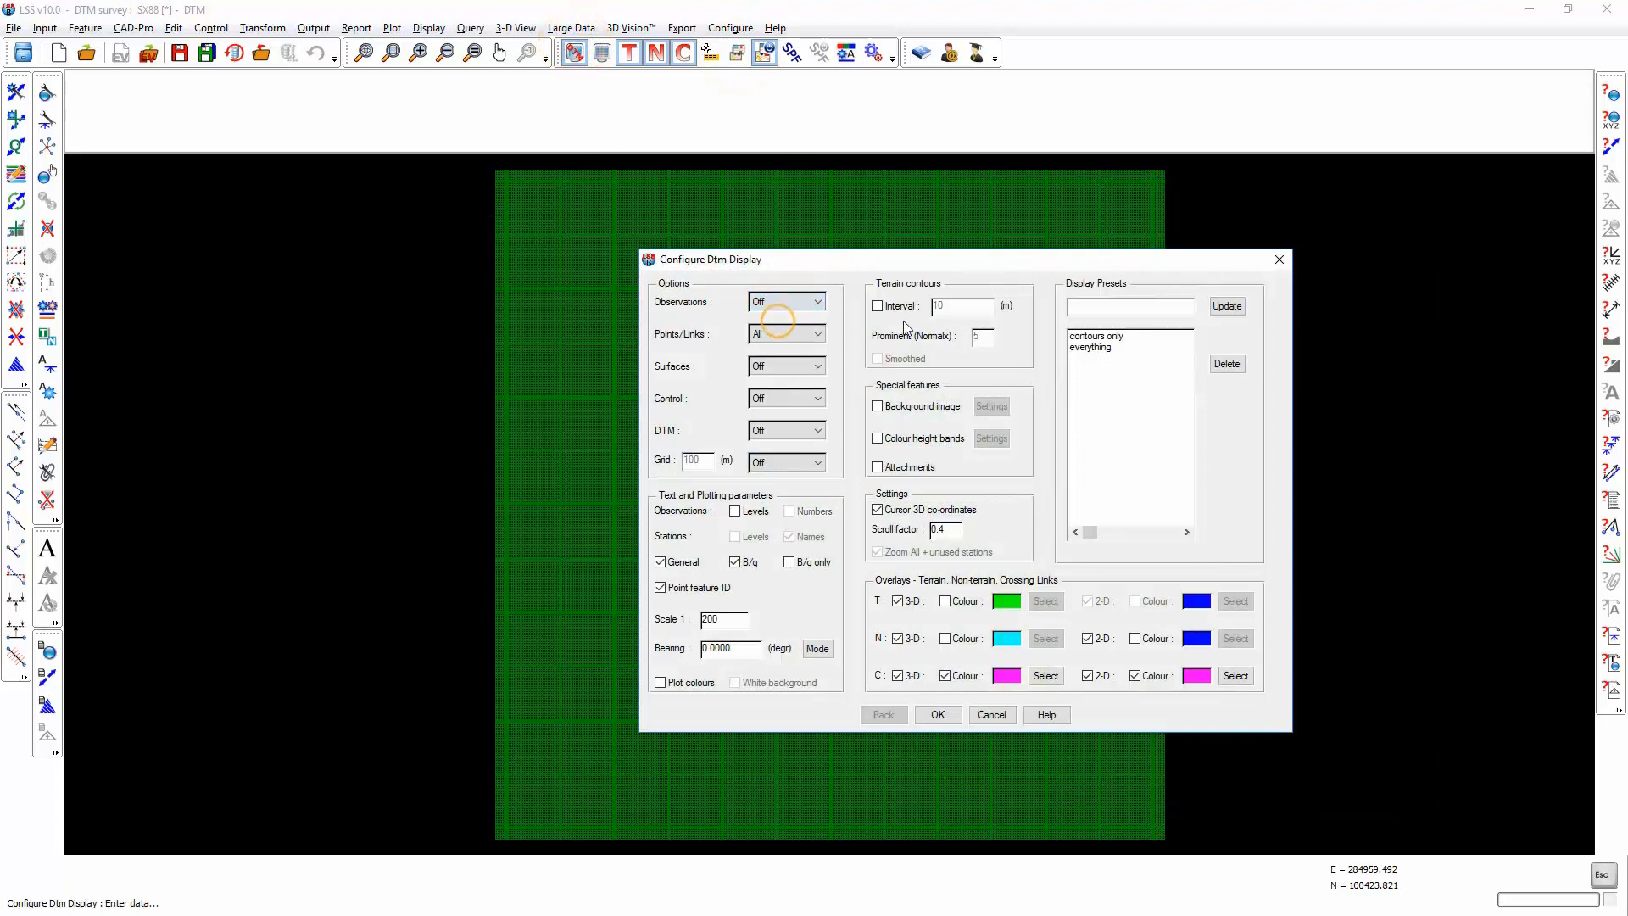
pyautogui.click(878, 306)
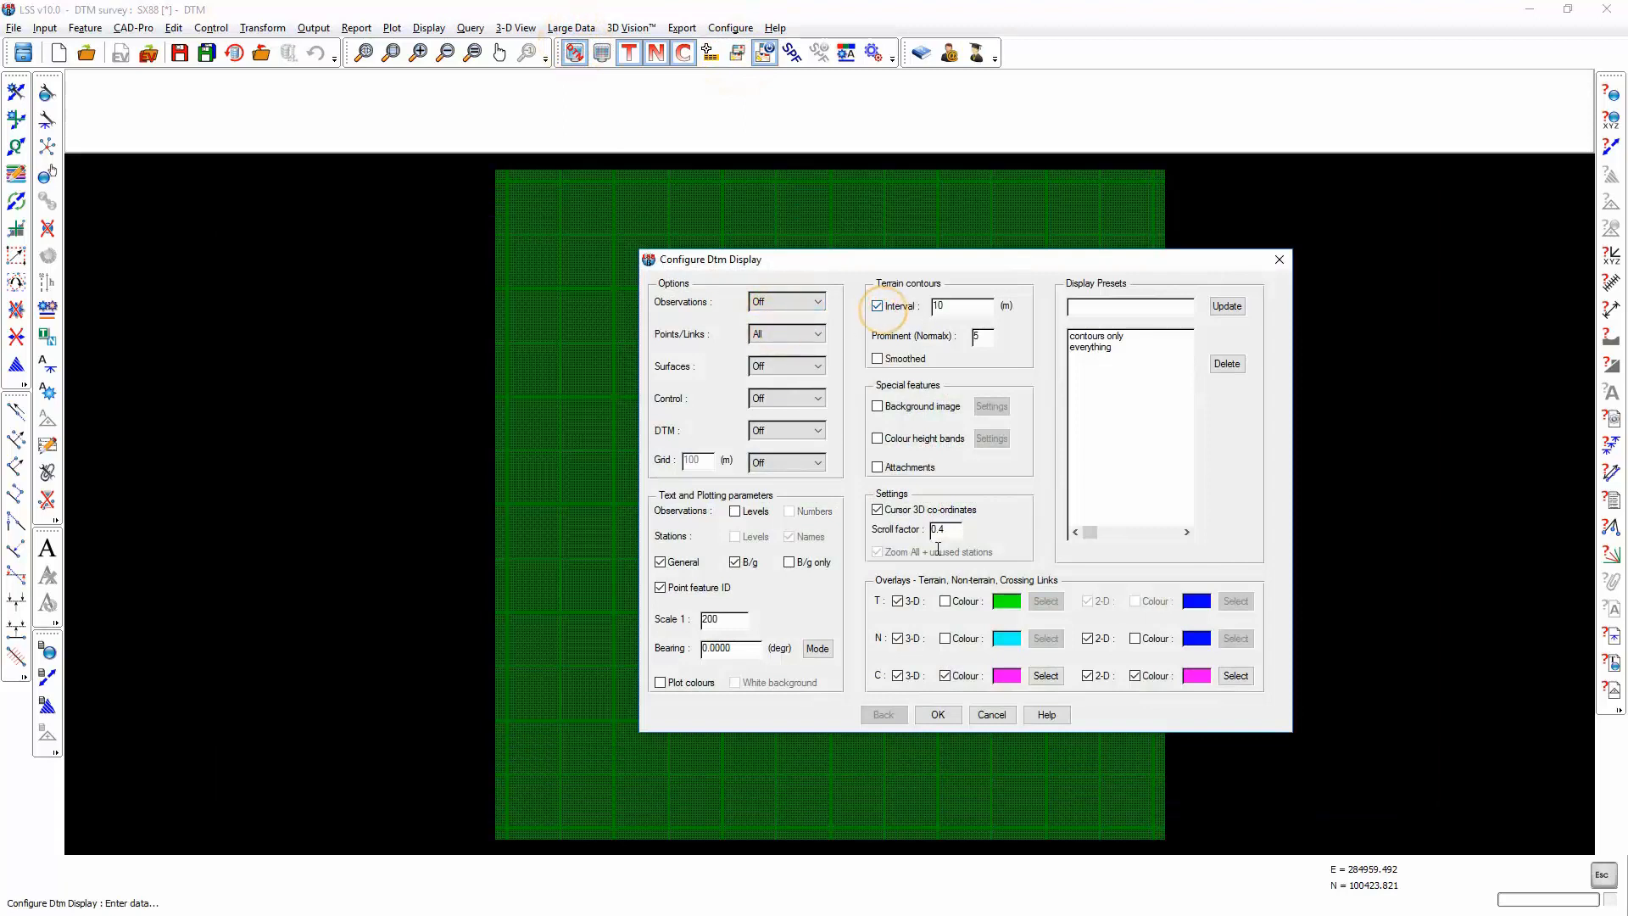
pyautogui.click(938, 714)
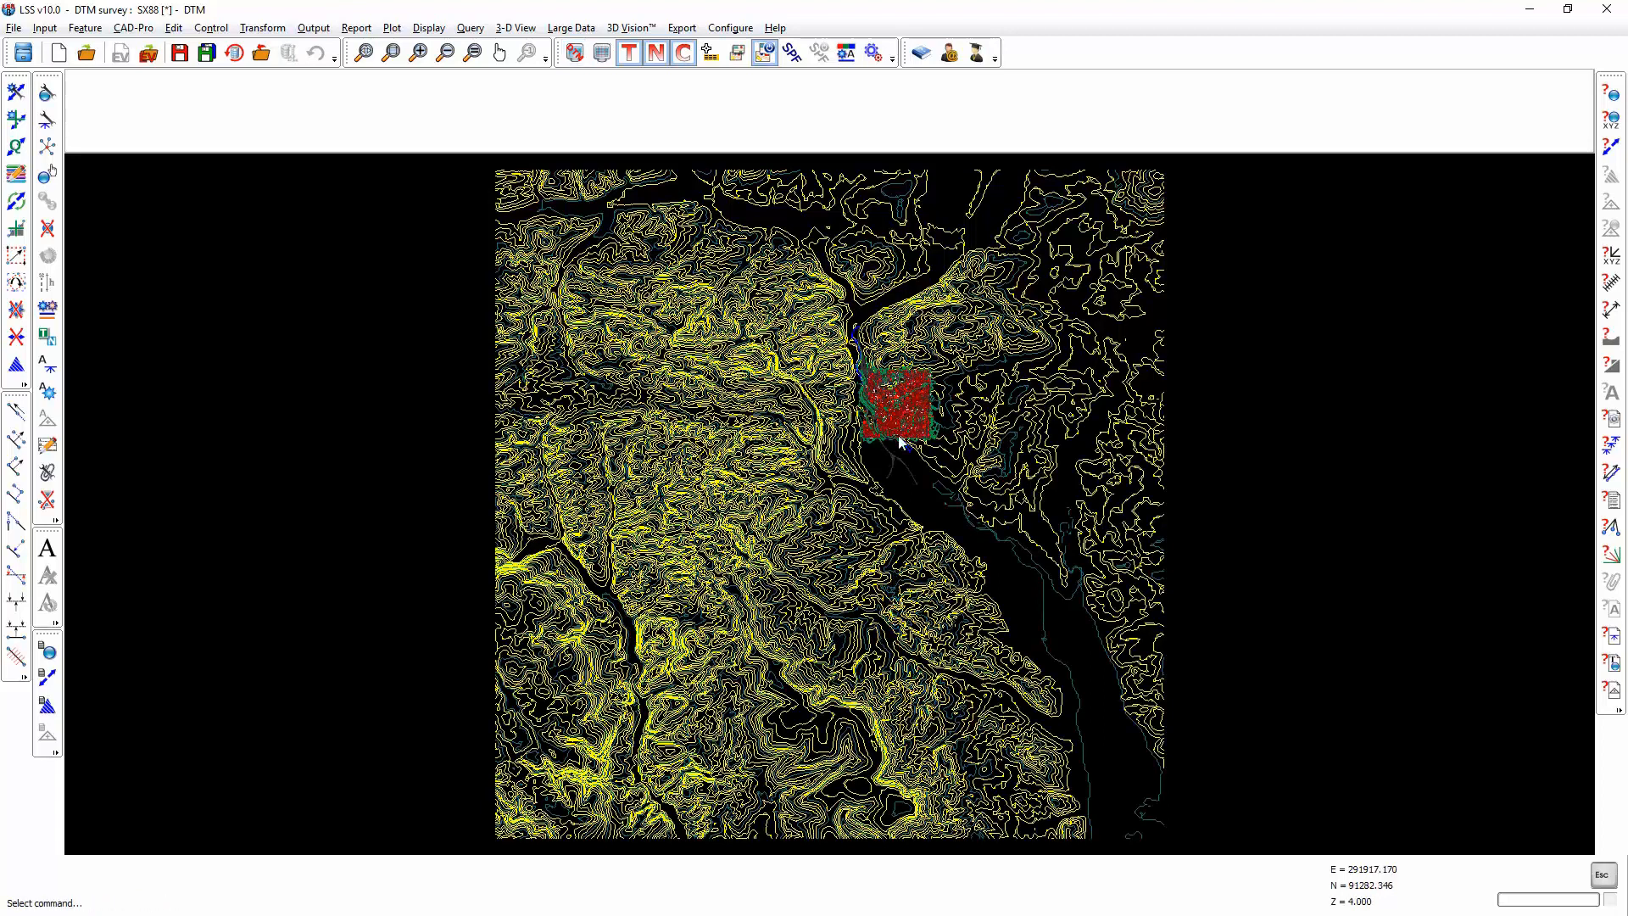
# Query a user-defined section running west to east across the MasterMap town area and inspect its terrain profile.
pyautogui.scroll(5, 897, 395)
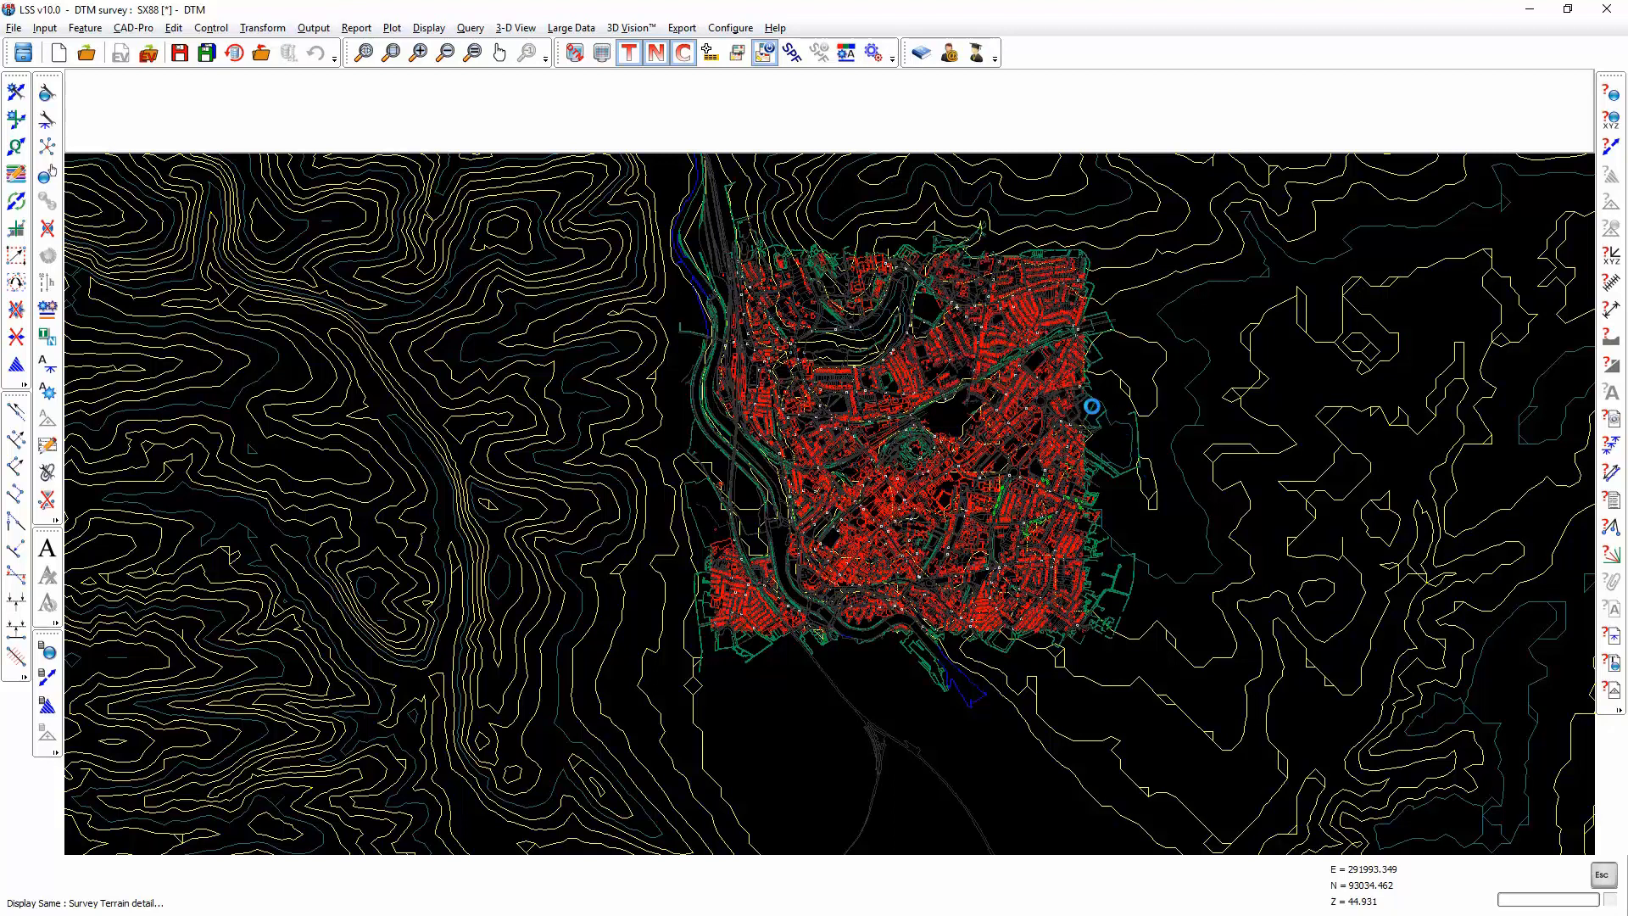
pyautogui.click(1611, 338)
pyautogui.click(935, 754)
pyautogui.click(581, 424)
pyautogui.click(1331, 427)
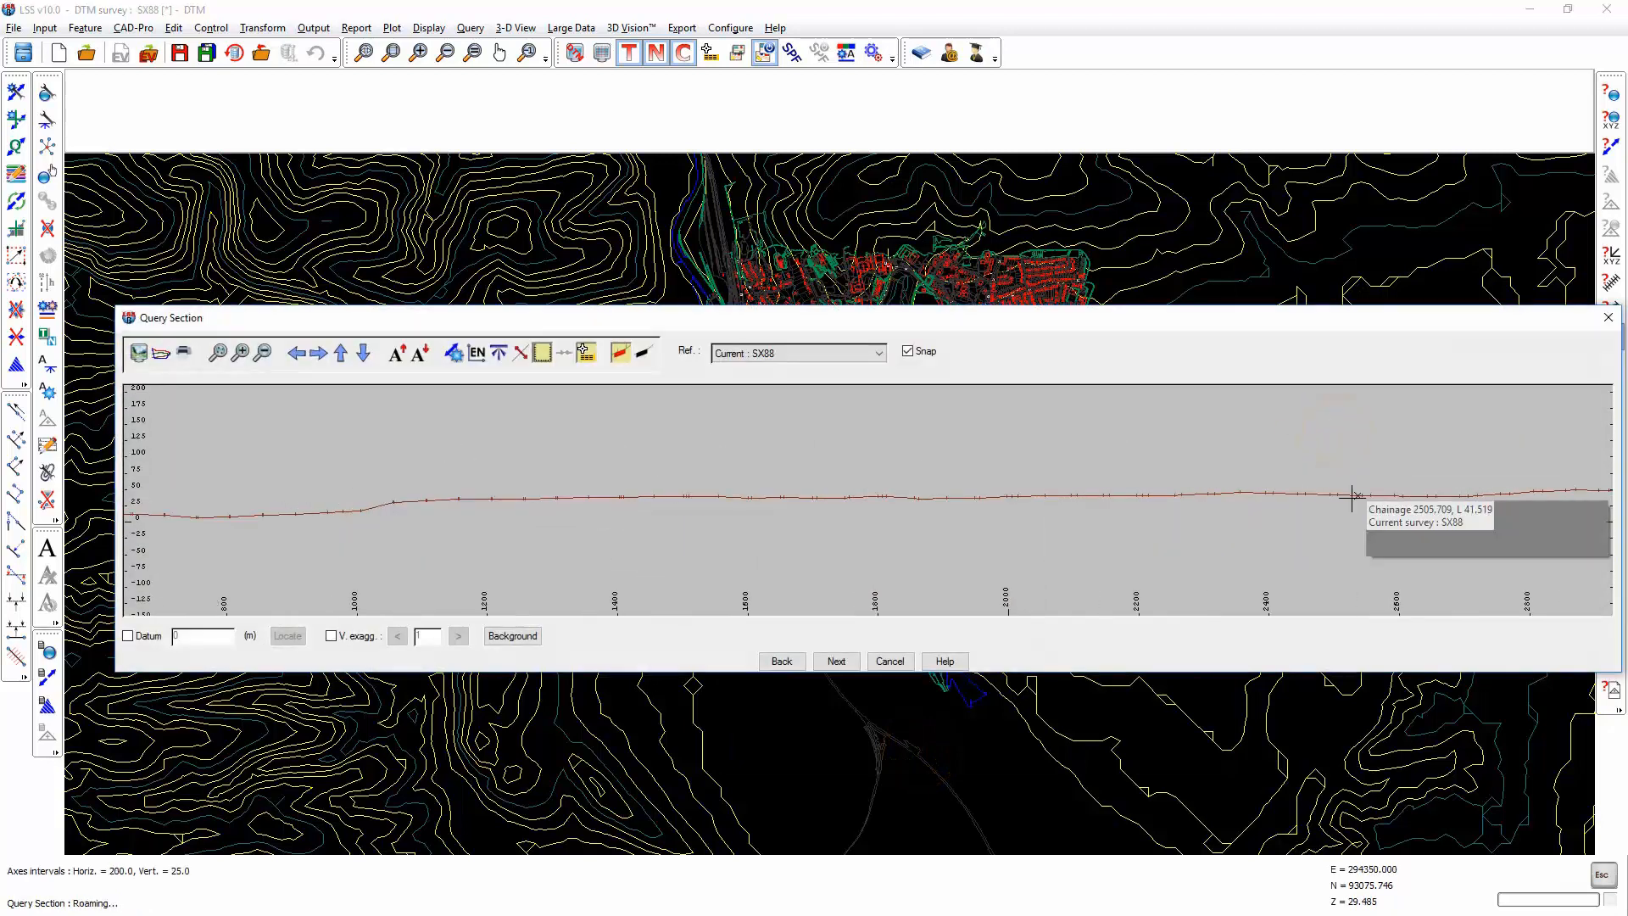
pyautogui.click(886, 661)
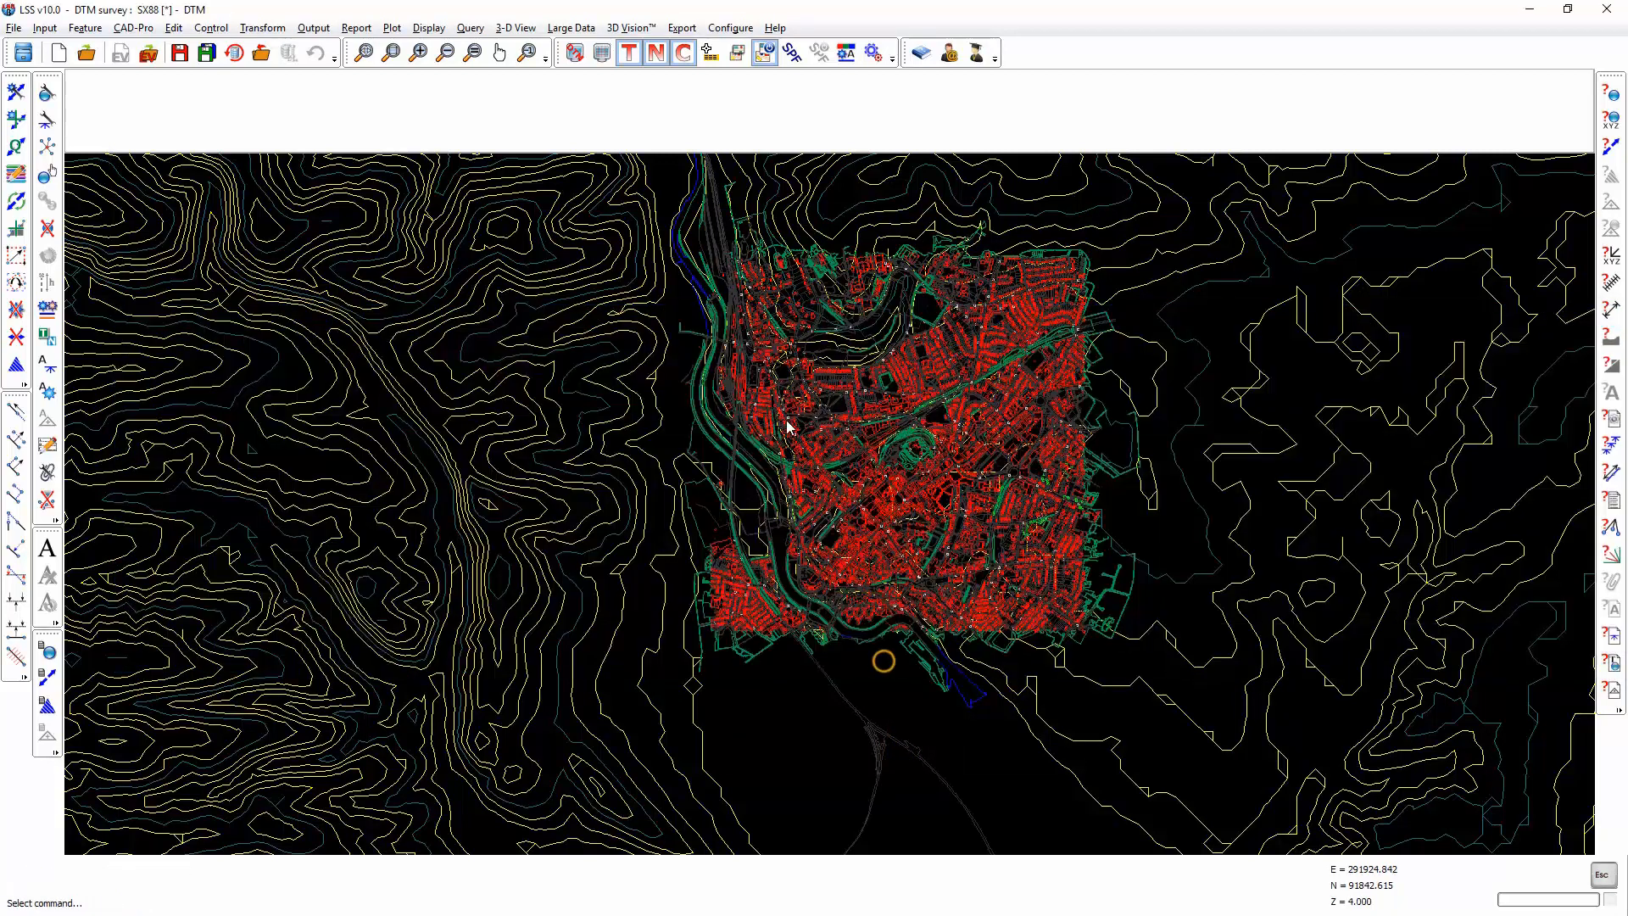
# Open the recent survey 58116-SX9192-2C1 from the MasterMap folder.
pyautogui.click(23, 53)
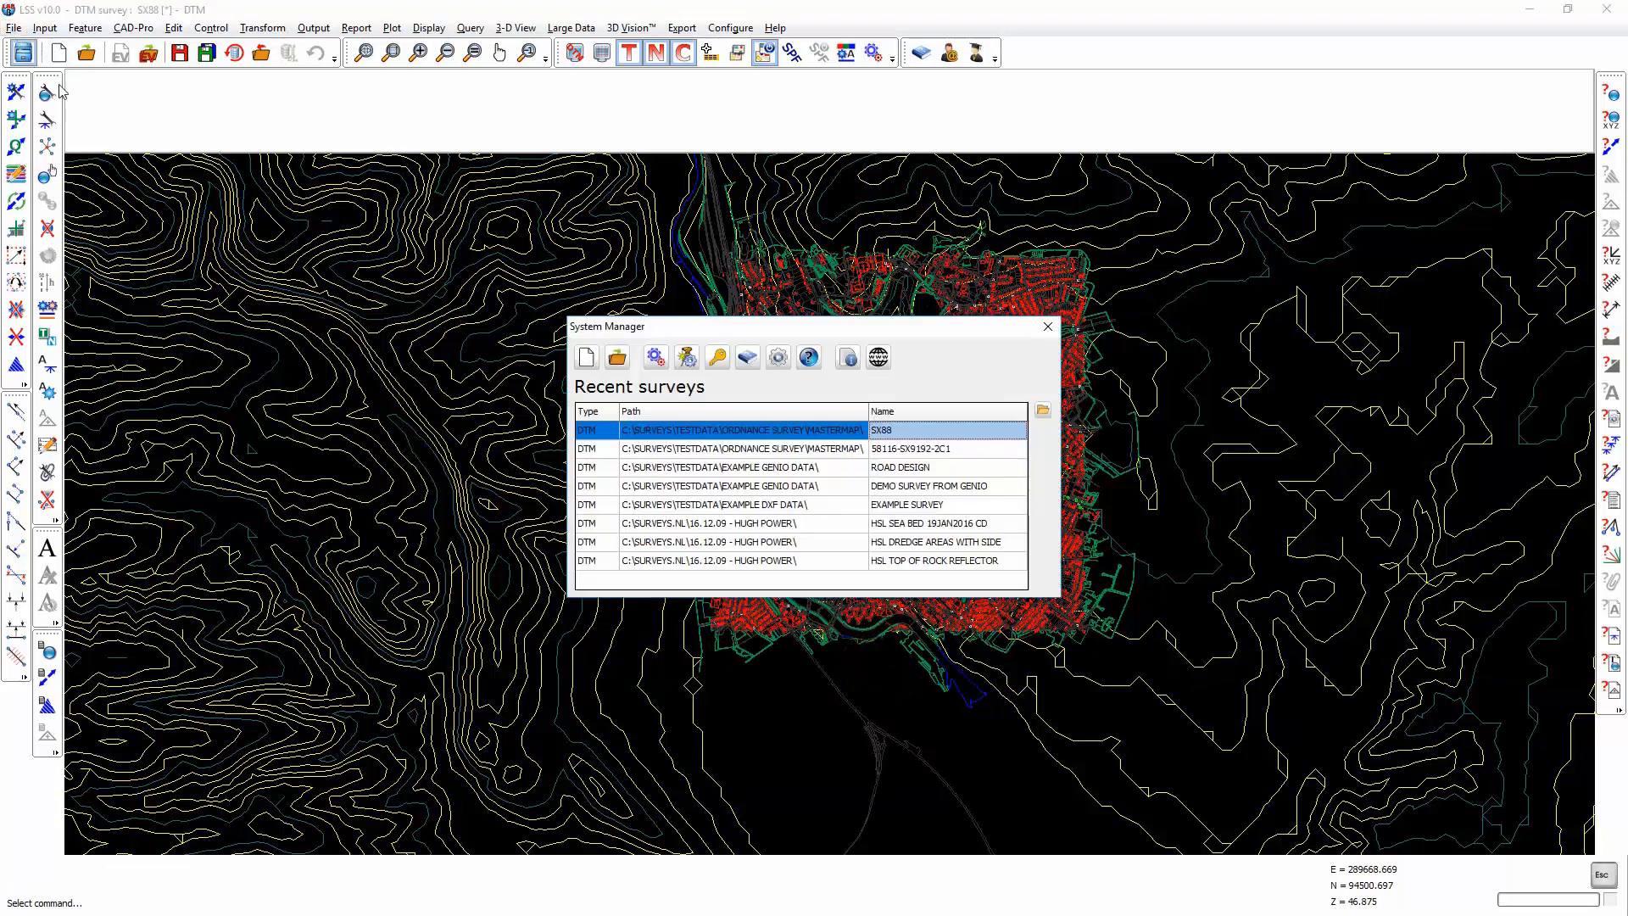
pyautogui.doubleClick(734, 449)
pyautogui.click(939, 520)
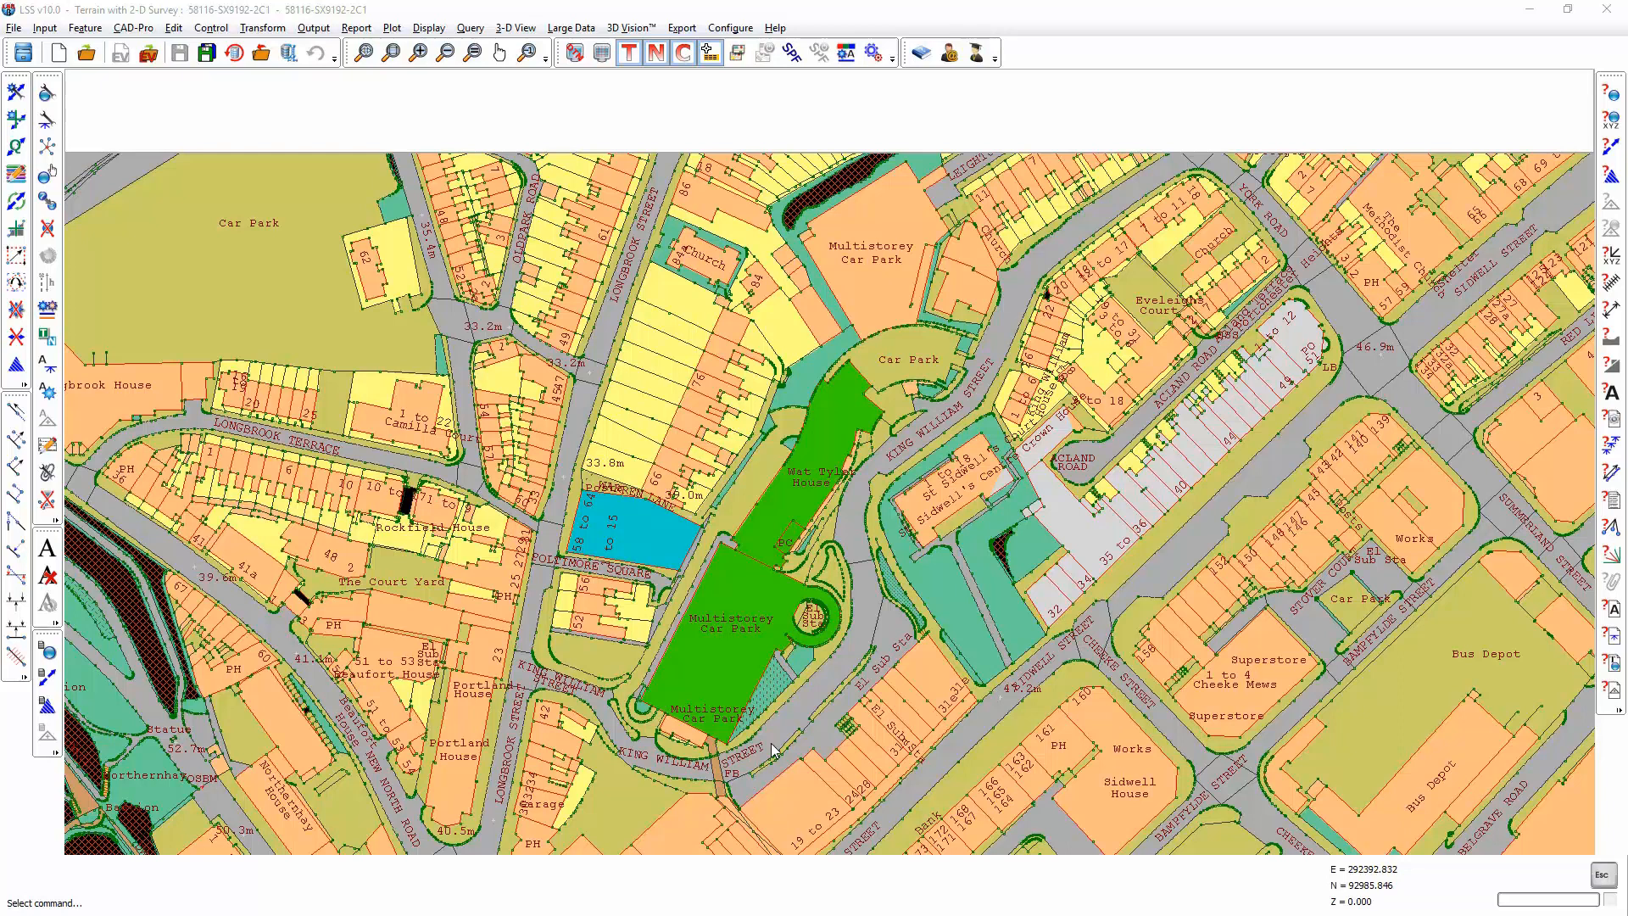
# Set all observations' levels to the terrain of survey SX88.LSS through the selection filter, and start an observation query to check them.
pyautogui.click(46, 120)
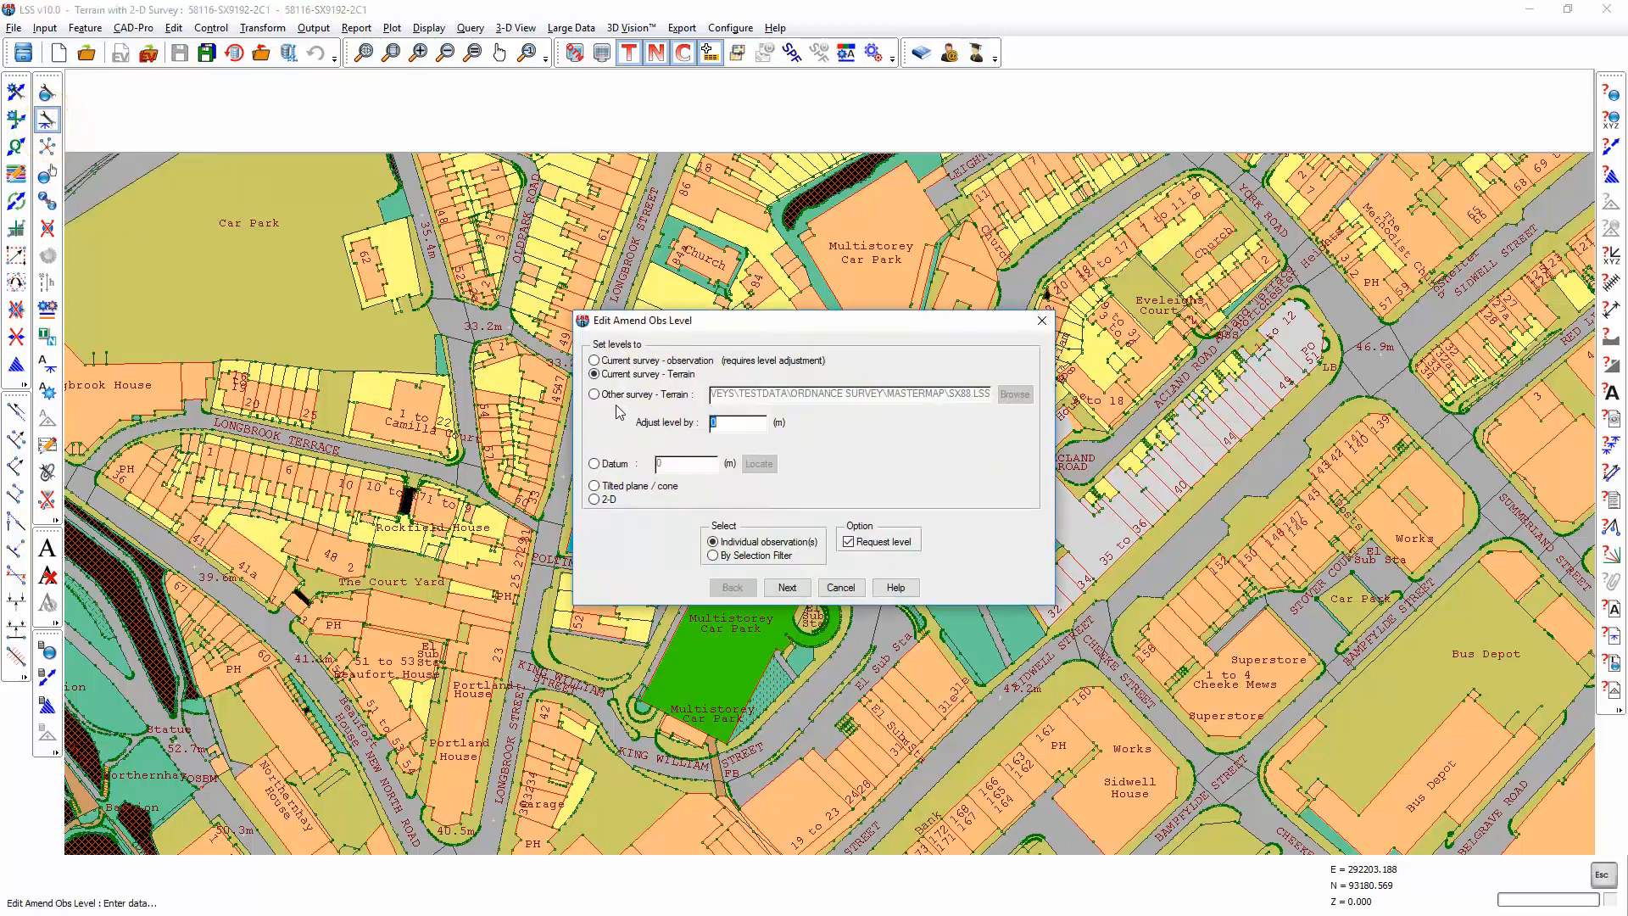
pyautogui.click(616, 400)
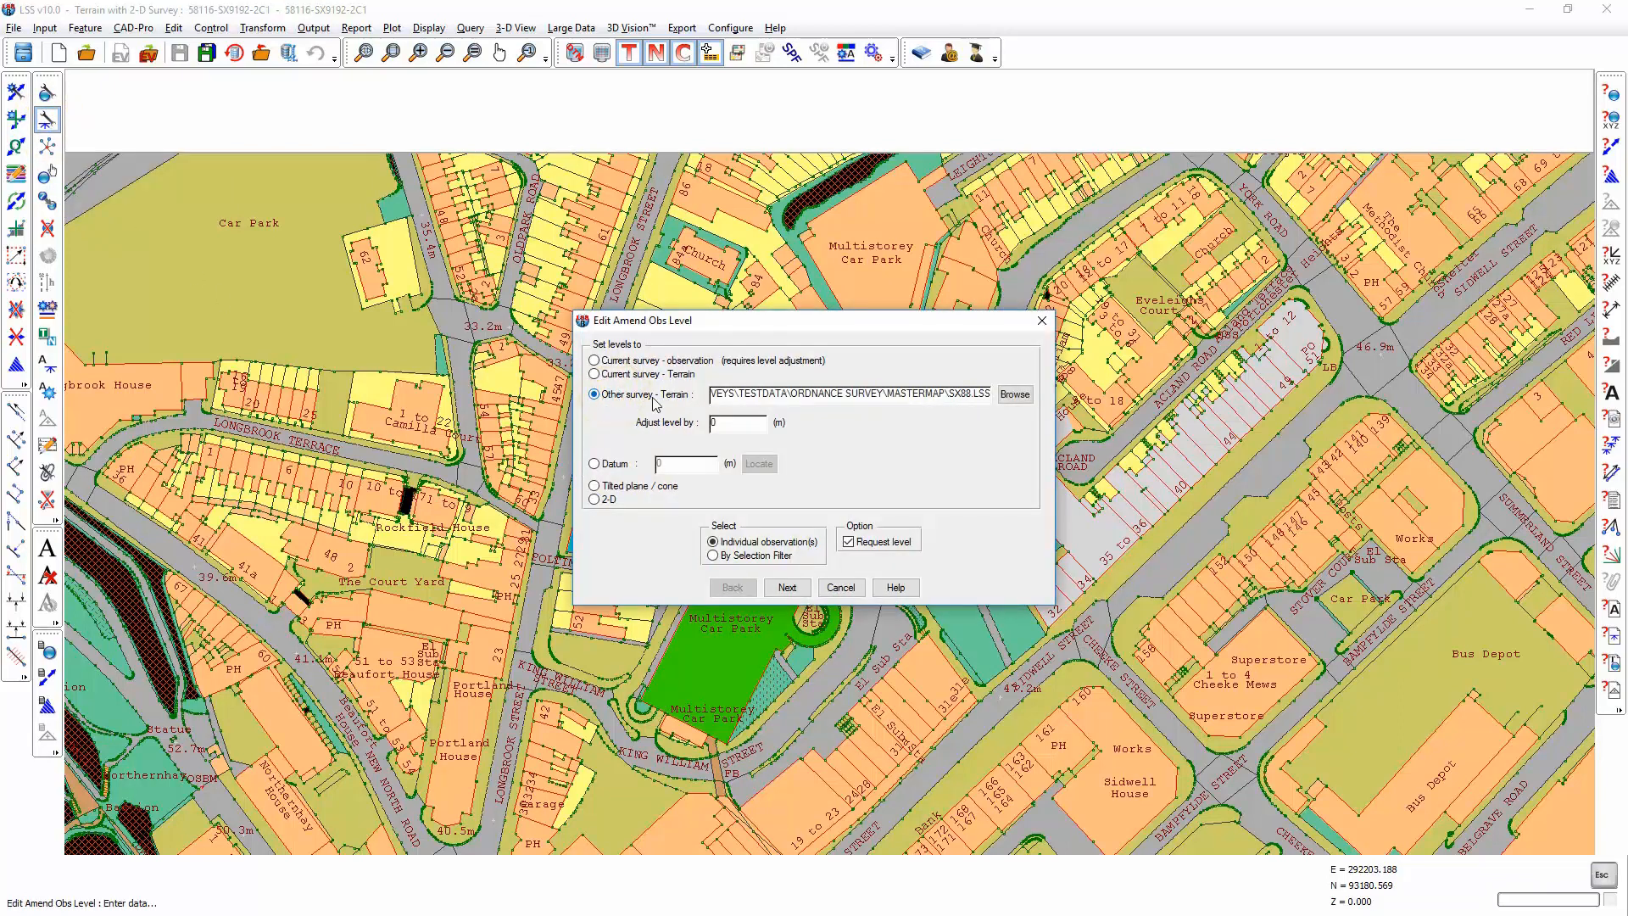
pyautogui.click(1015, 395)
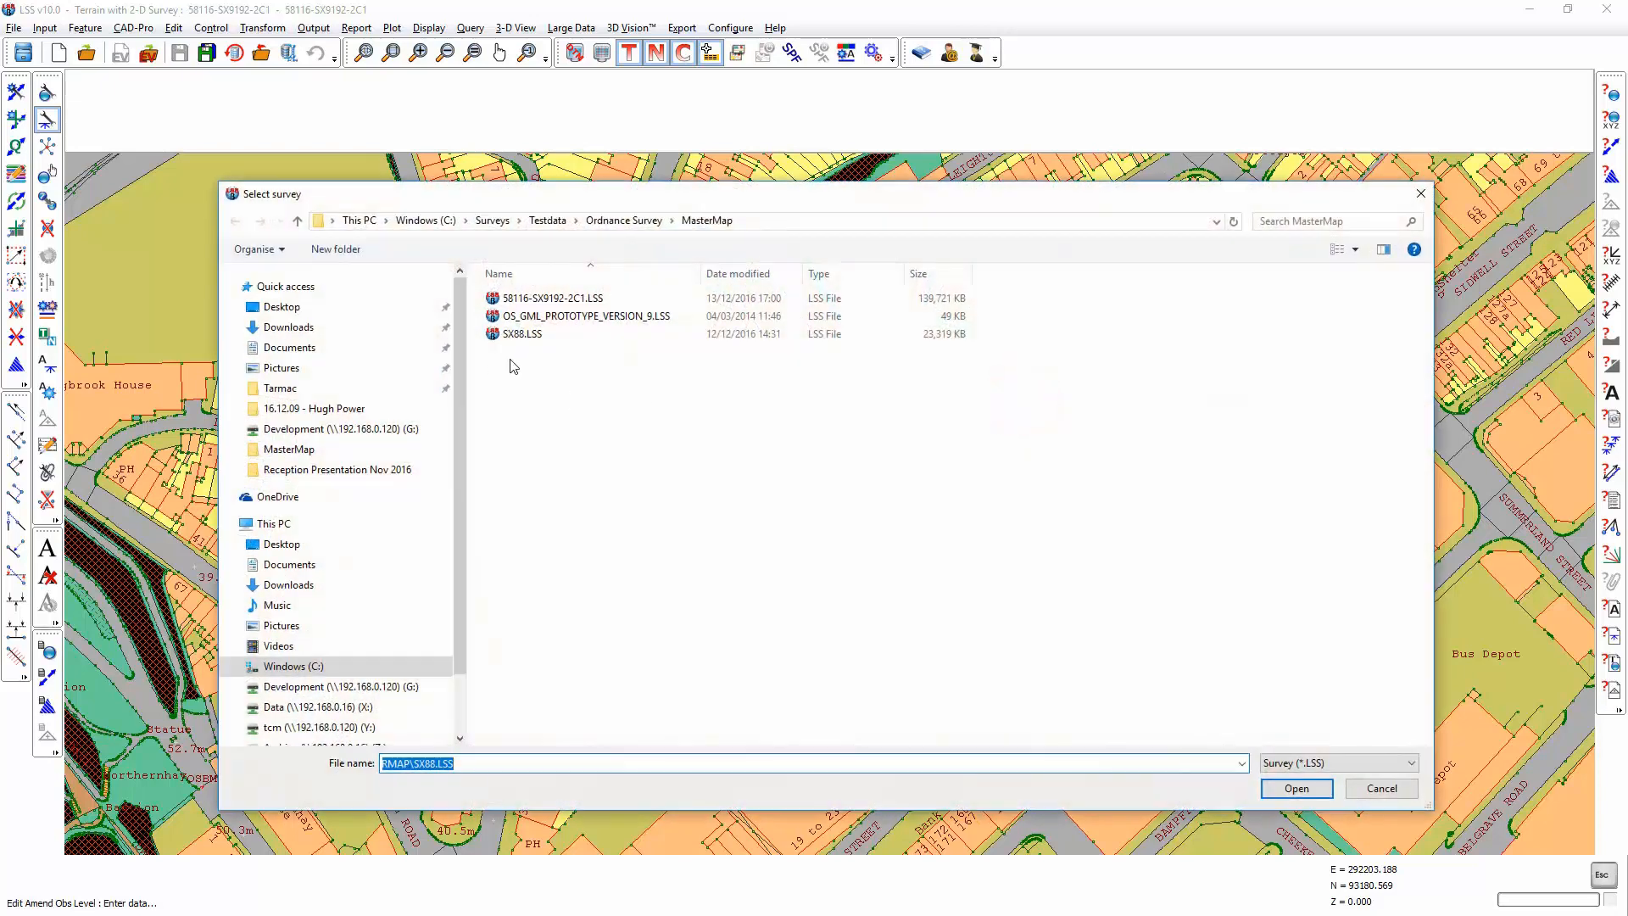
pyautogui.doubleClick(517, 335)
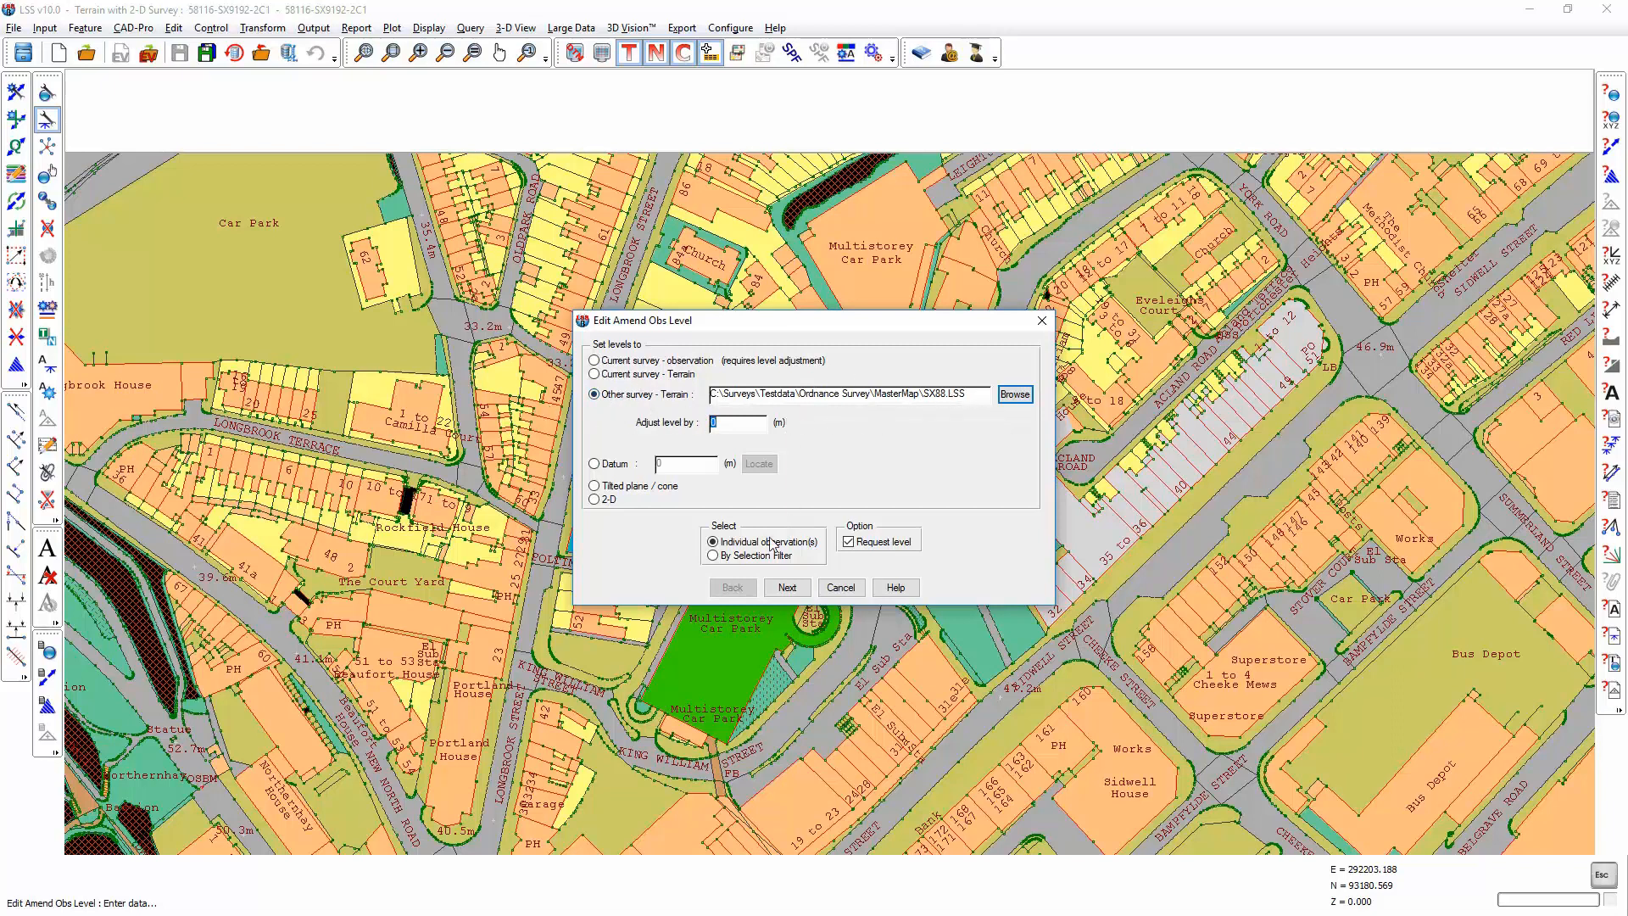
pyautogui.click(721, 557)
pyautogui.click(787, 588)
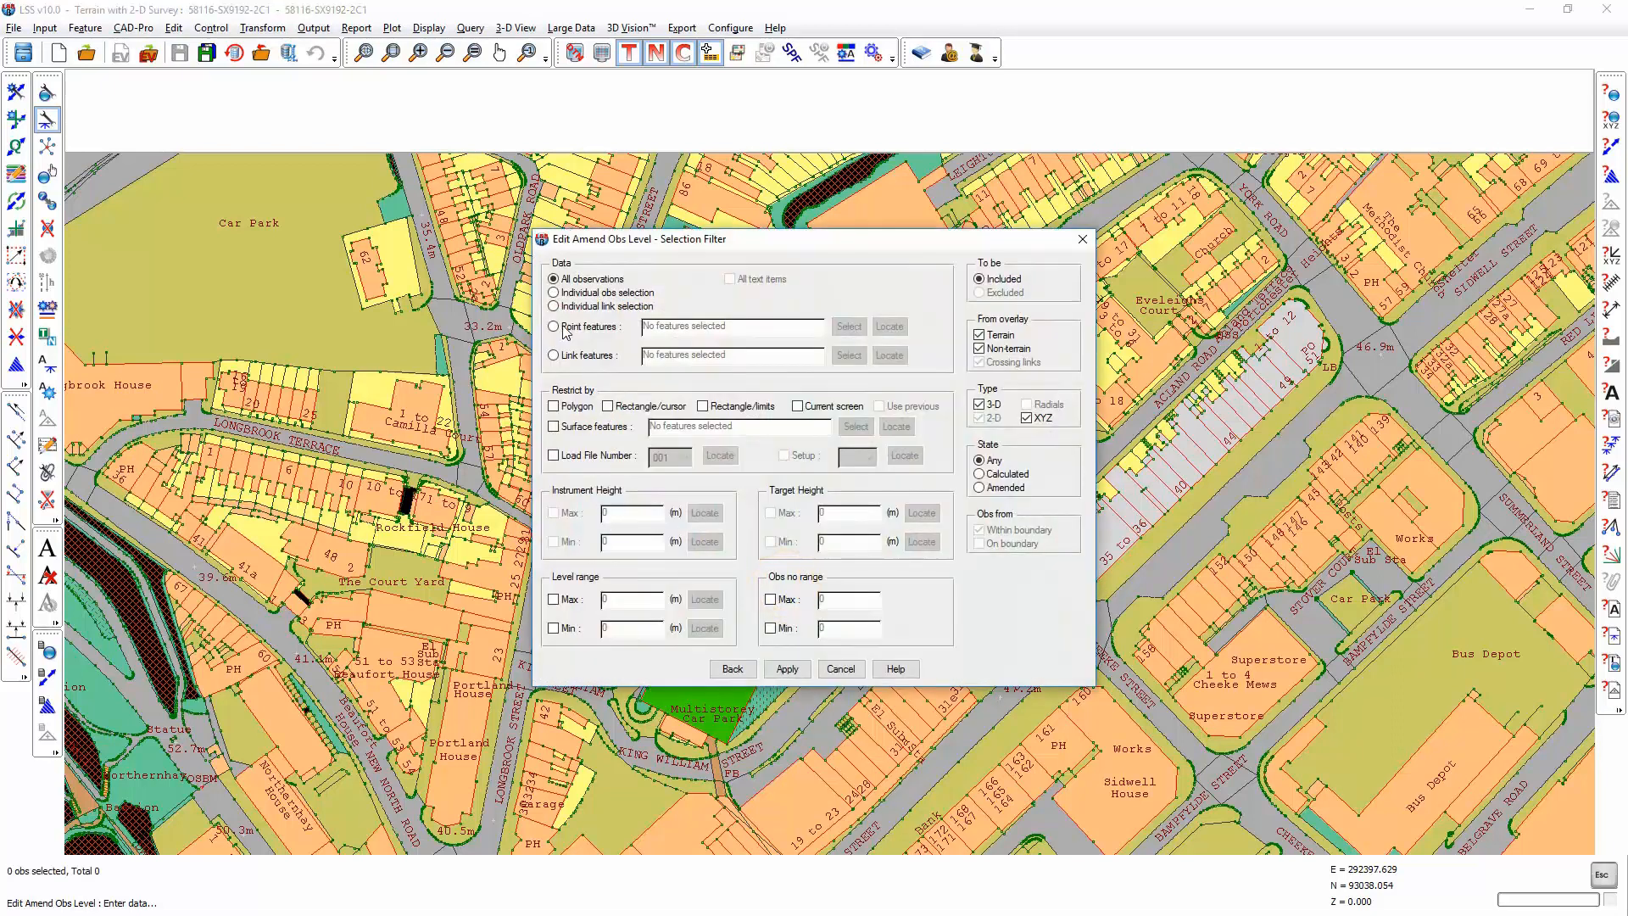
pyautogui.click(786, 670)
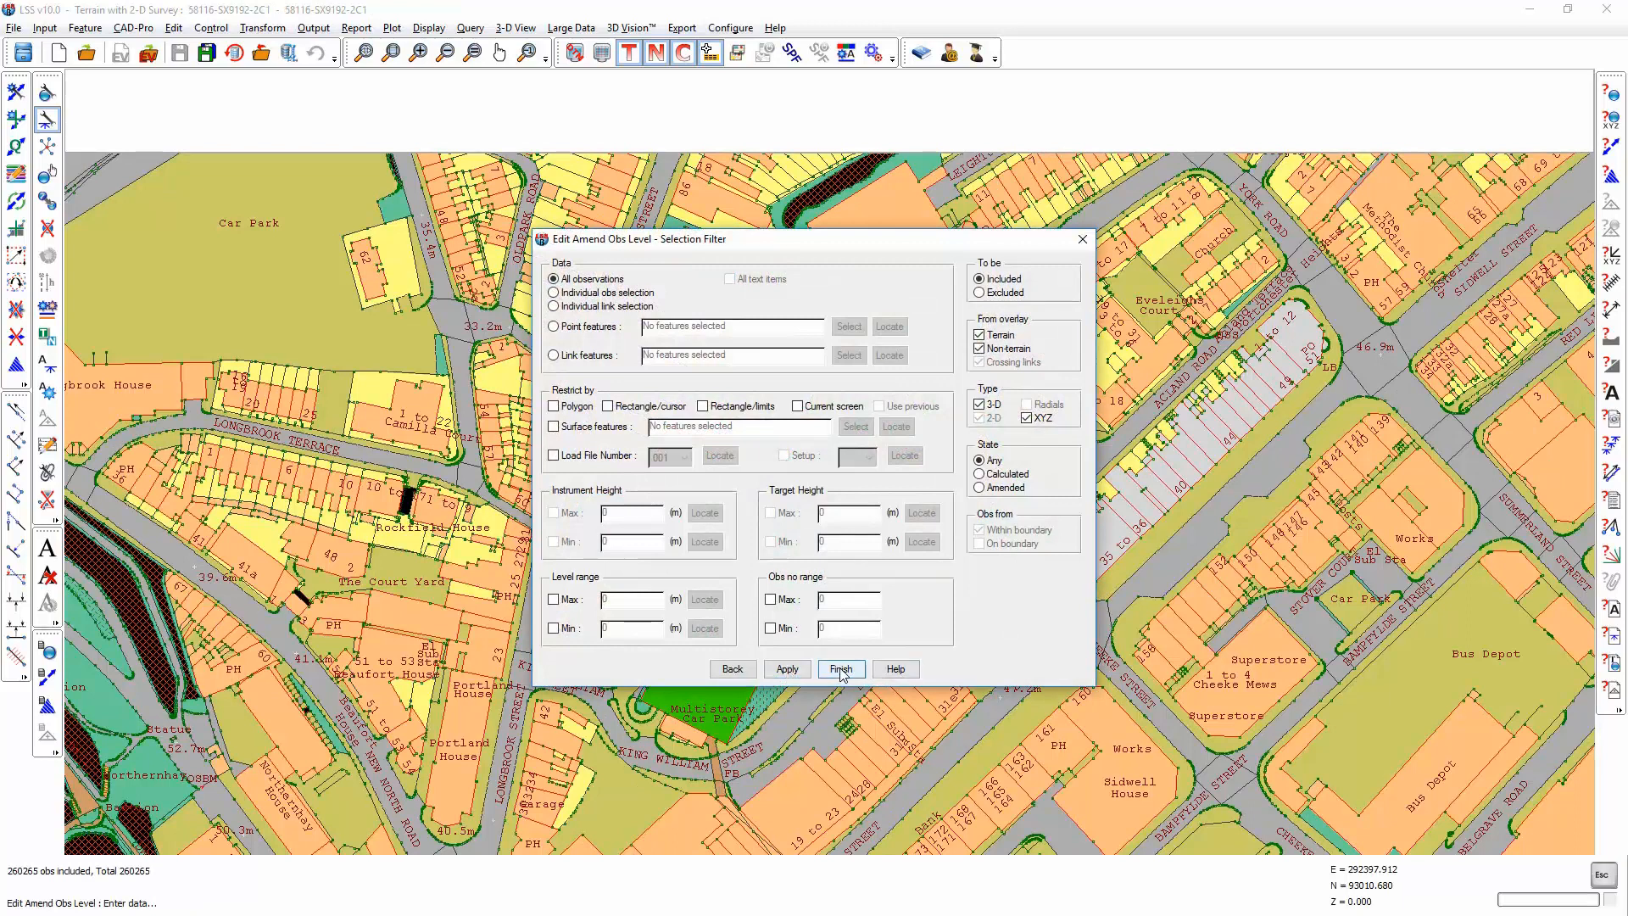
pyautogui.click(841, 670)
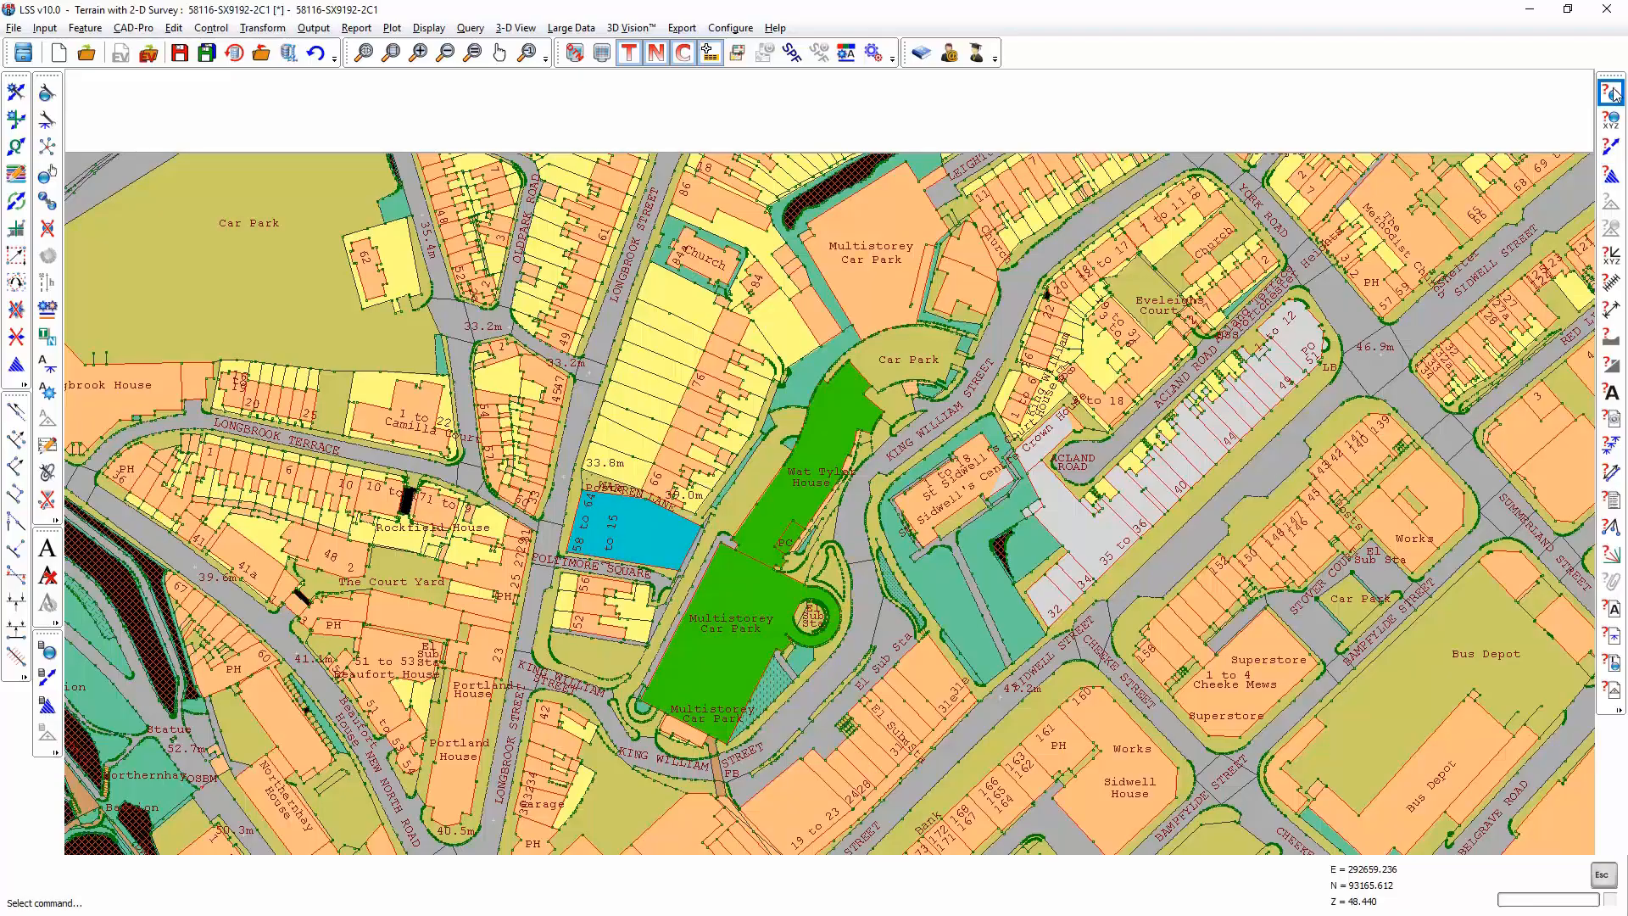
pyautogui.click(1611, 91)
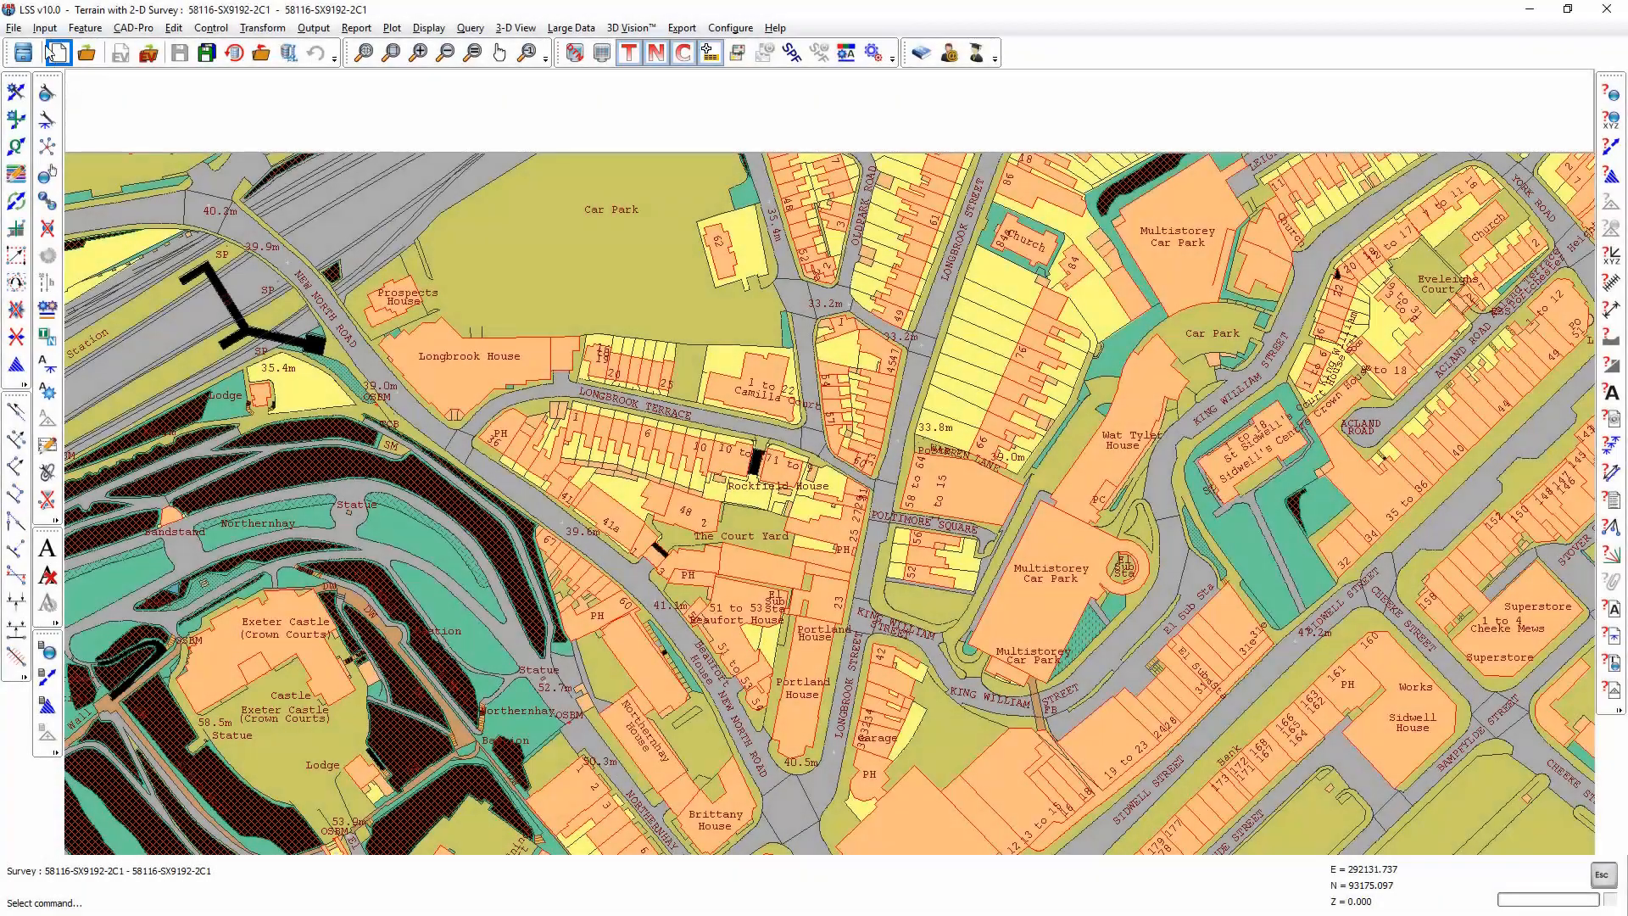
# Merge the landform of SX88.LSS into the survey by adding terrain levels, without adding observations from the other terrain.
pyautogui.click(44, 29)
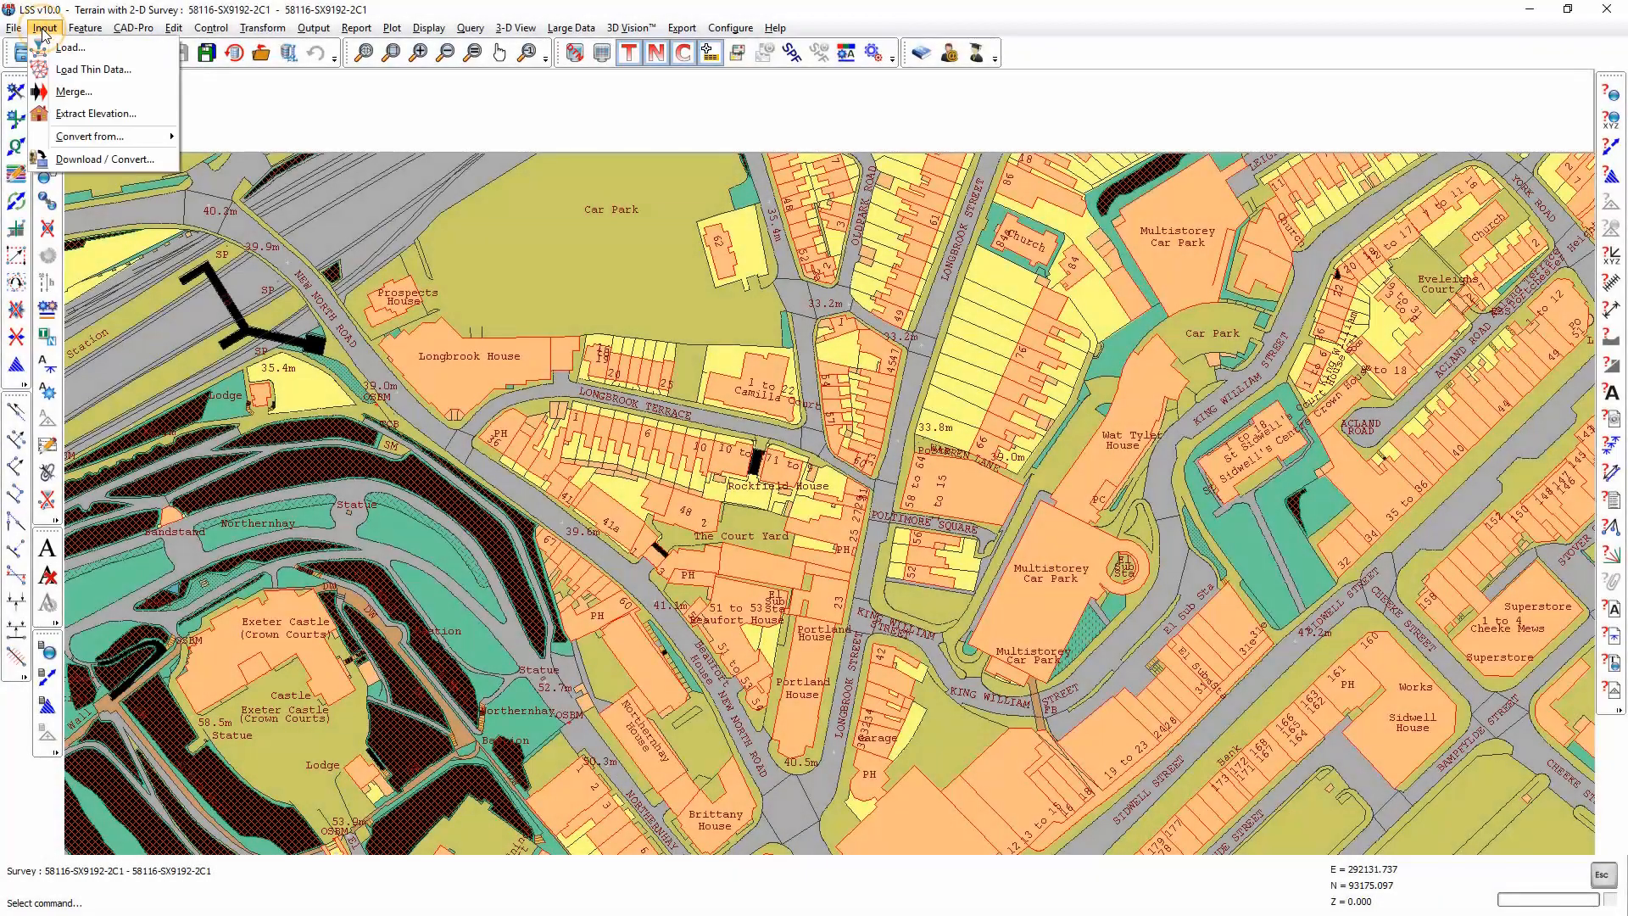
pyautogui.click(70, 91)
pyautogui.click(1138, 401)
pyautogui.doubleClick(517, 334)
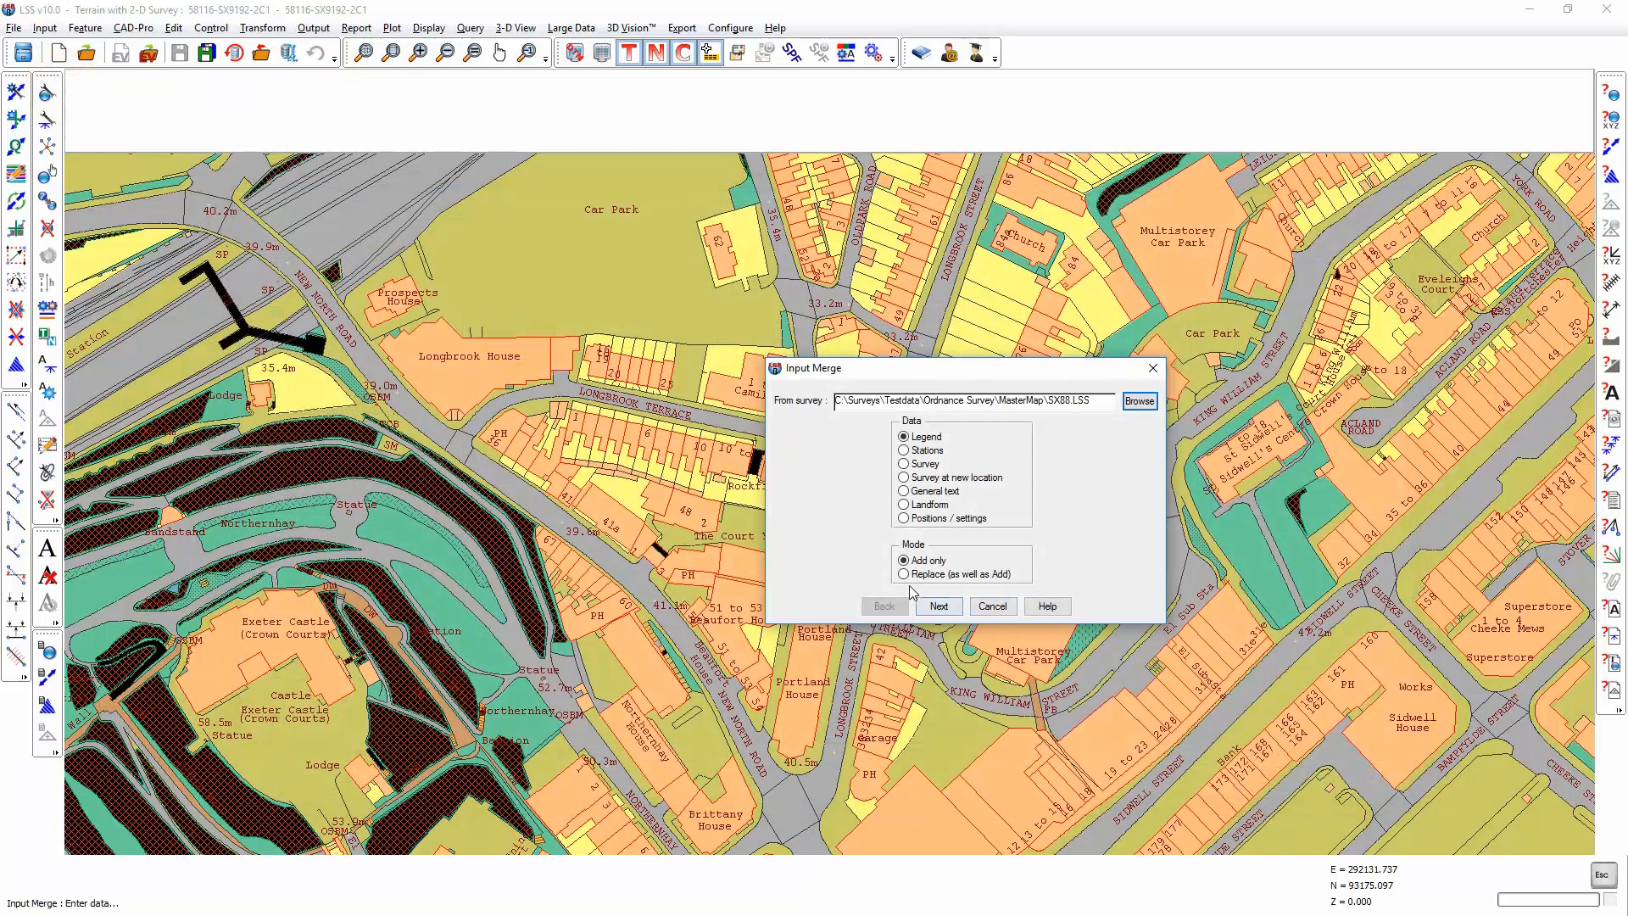
pyautogui.click(904, 505)
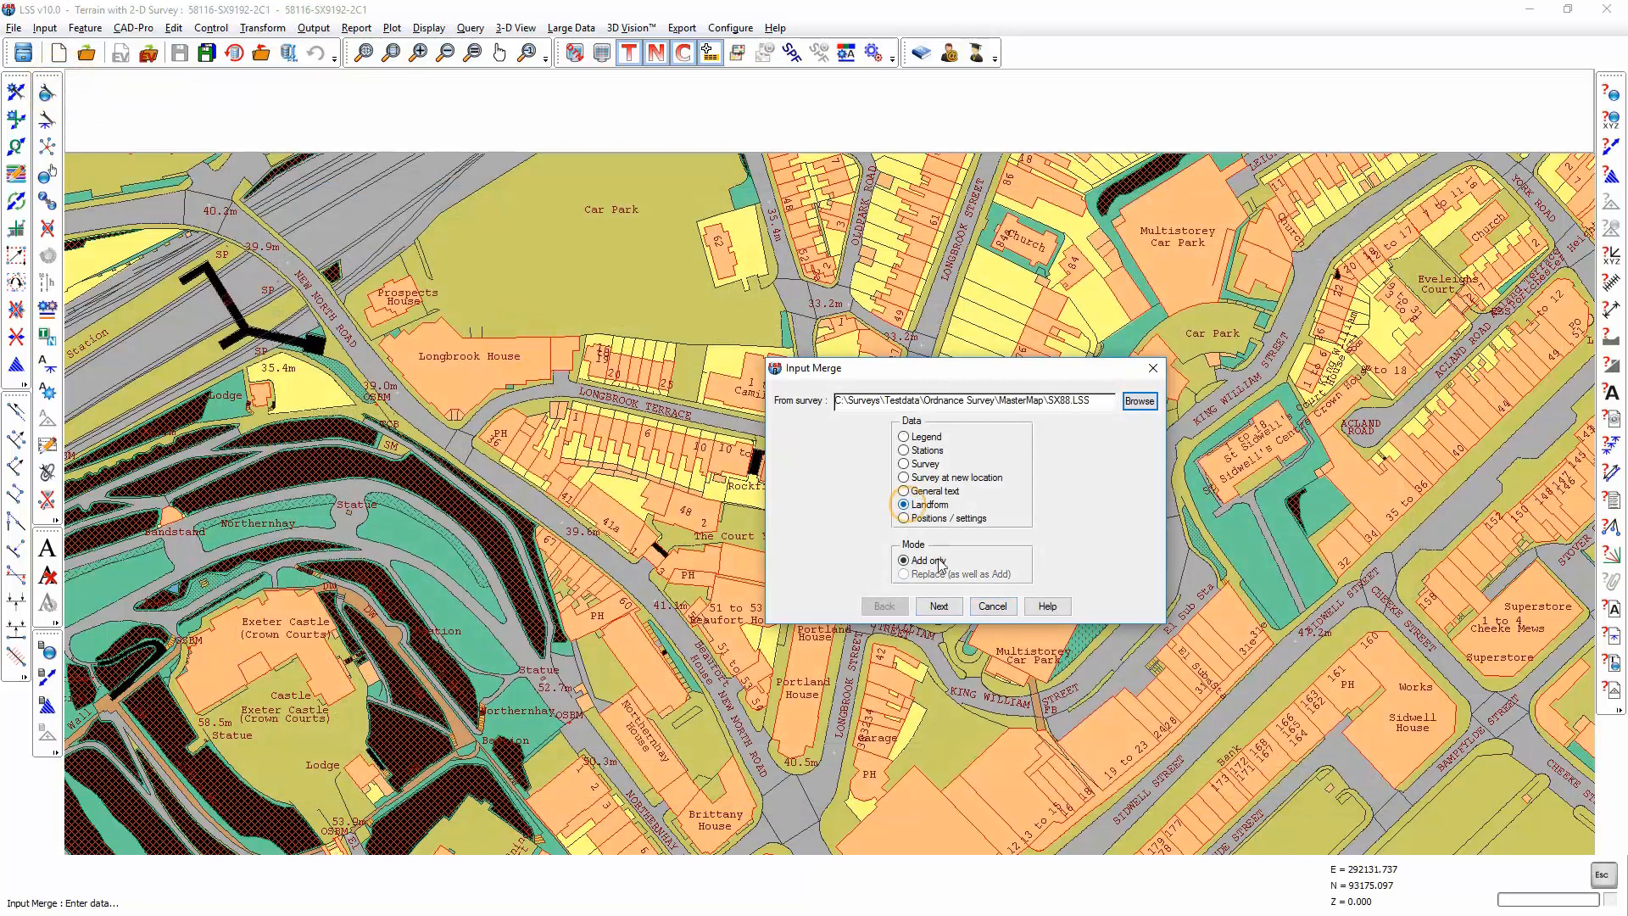
pyautogui.click(939, 606)
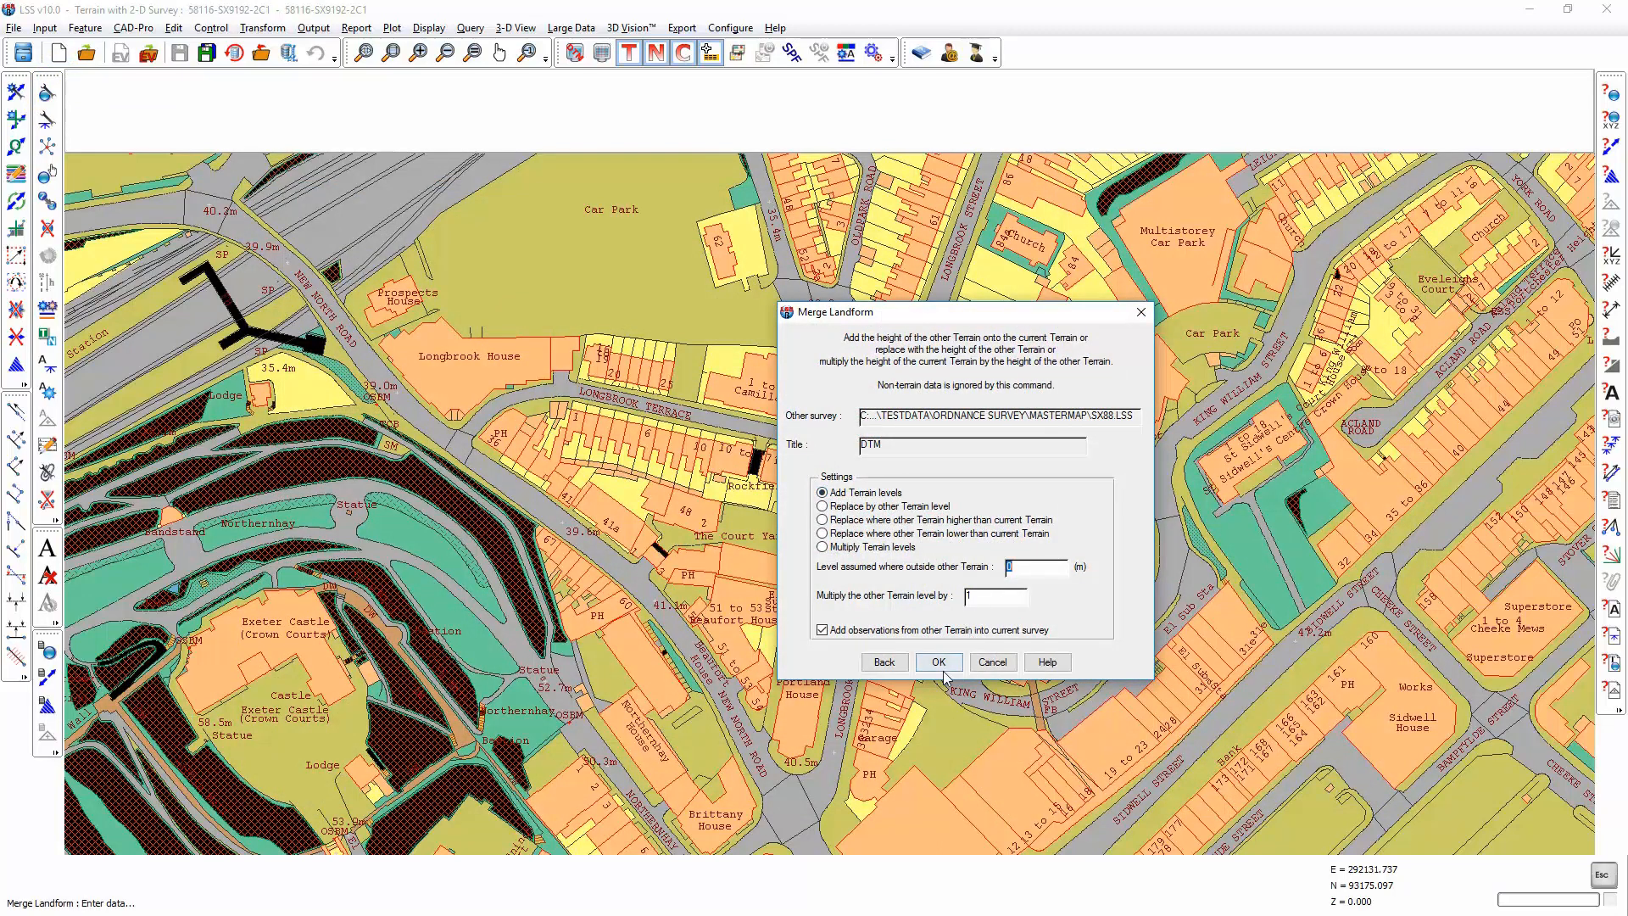
pyautogui.click(821, 630)
pyautogui.click(940, 663)
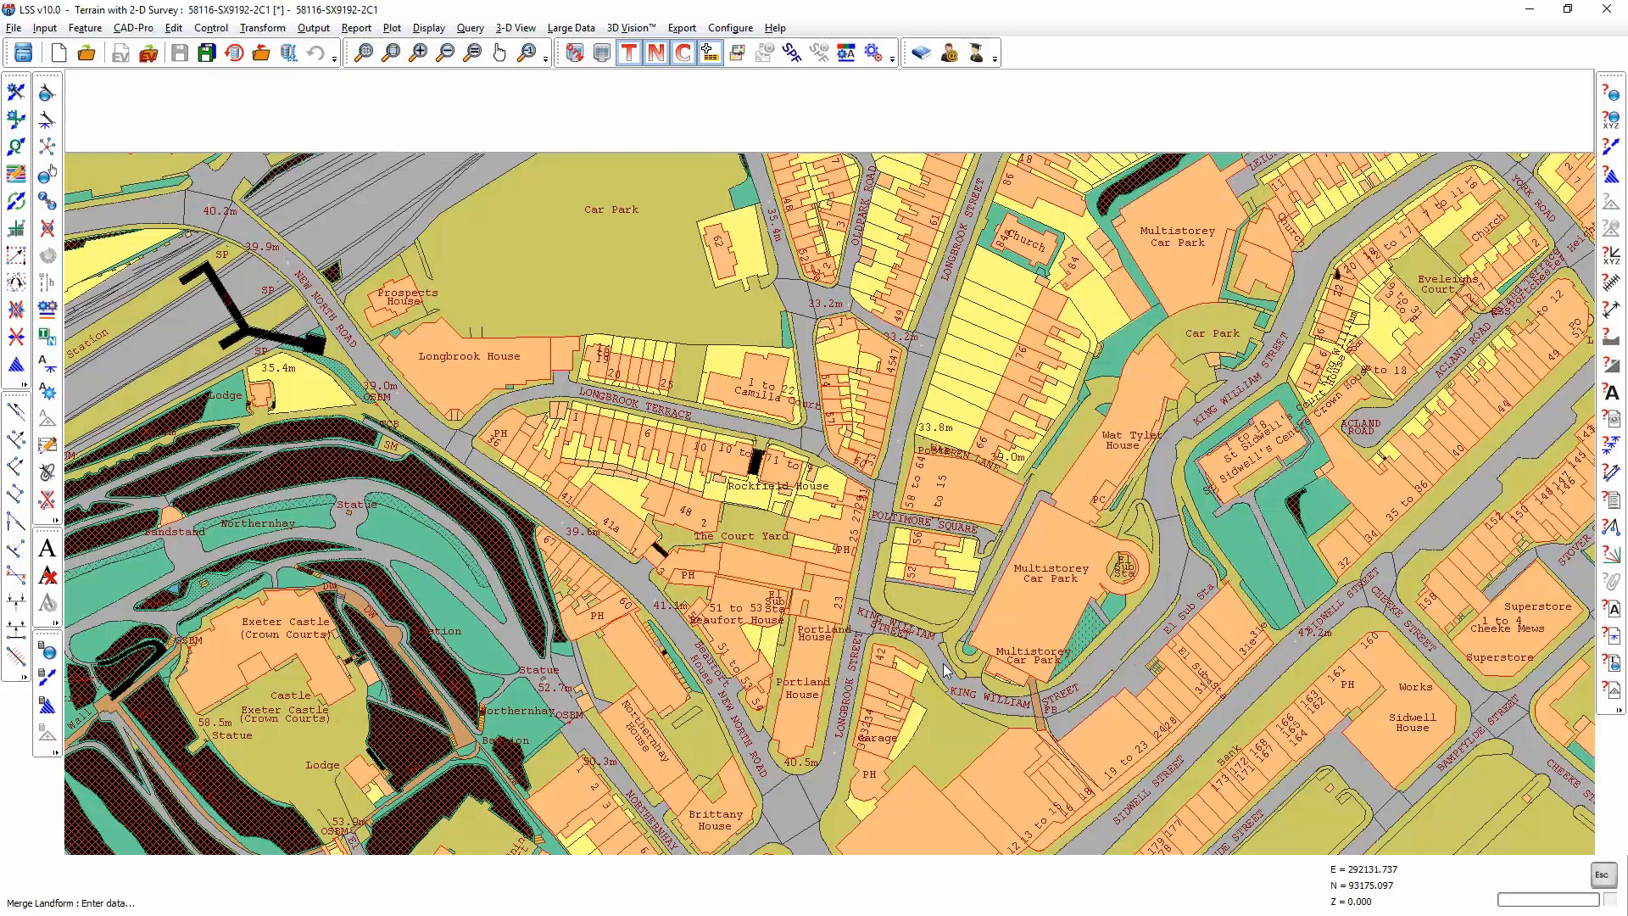
# Query the observation levels and a user-defined section running west to east across the town to check the merged terrain.
pyautogui.click(1611, 91)
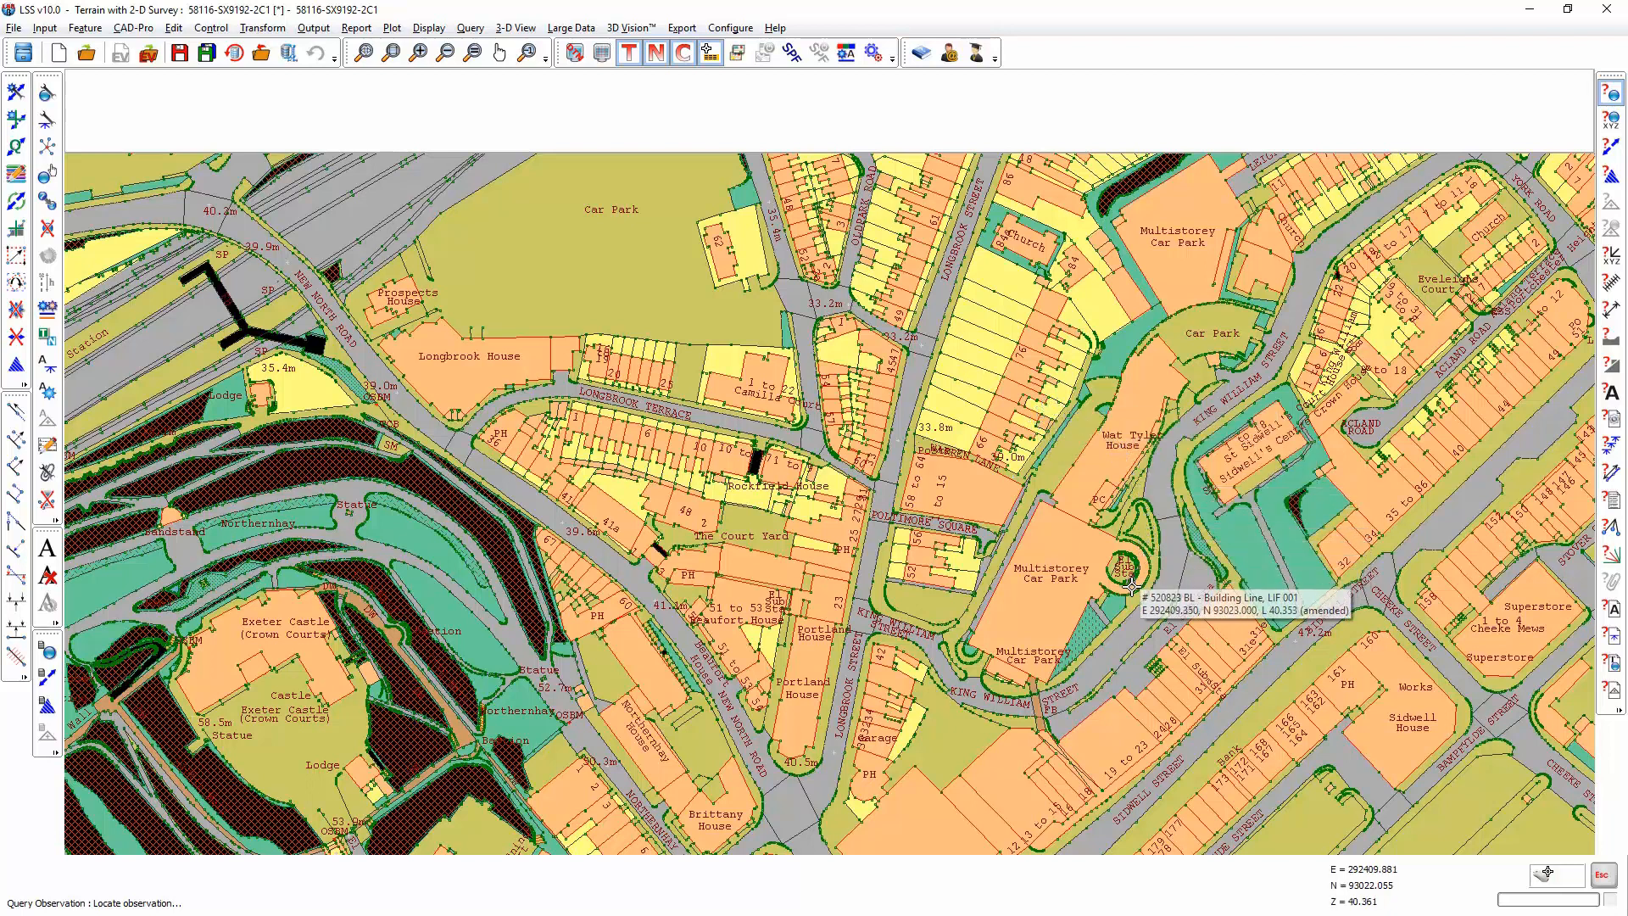
pyautogui.scroll(-2, 1038, 585)
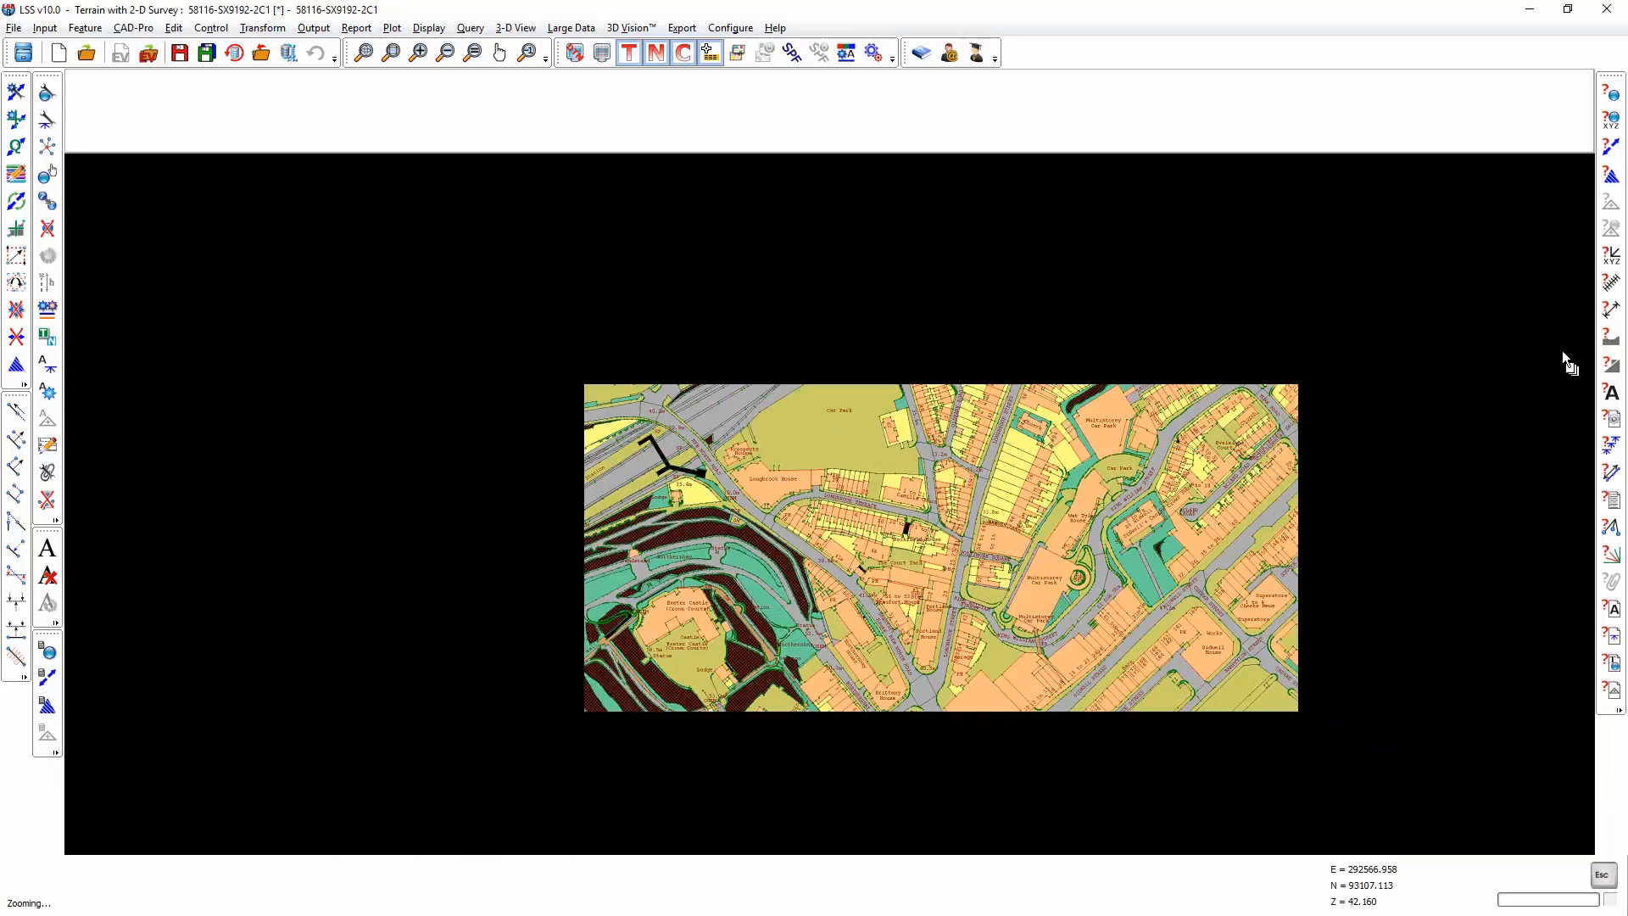
pyautogui.click(1610, 340)
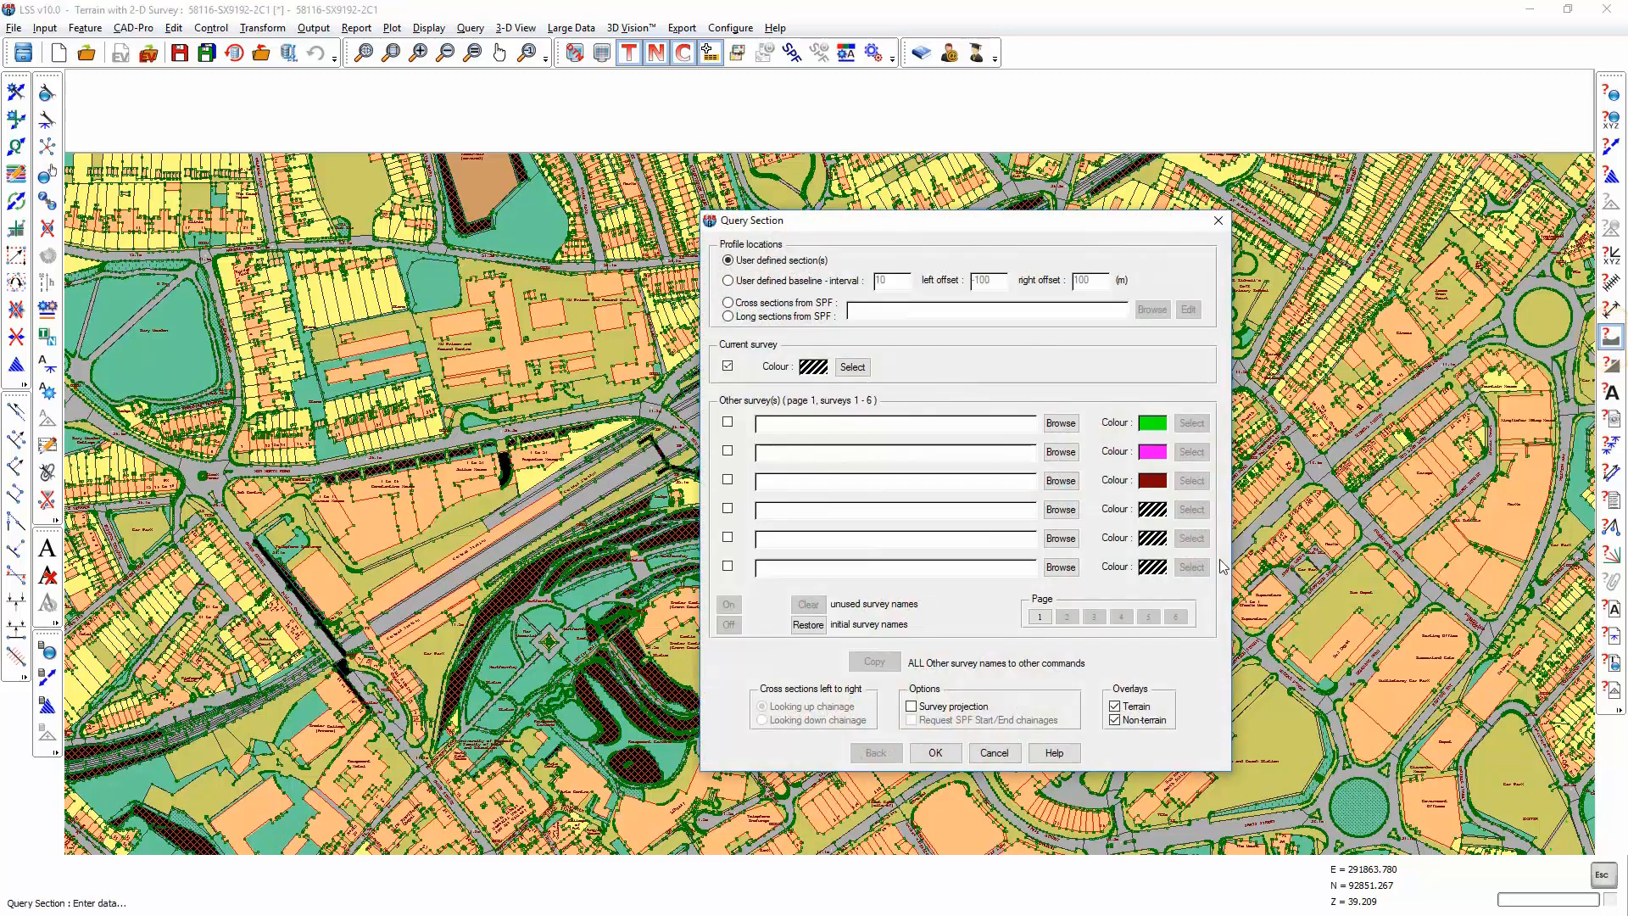
pyautogui.click(935, 752)
pyautogui.click(247, 775)
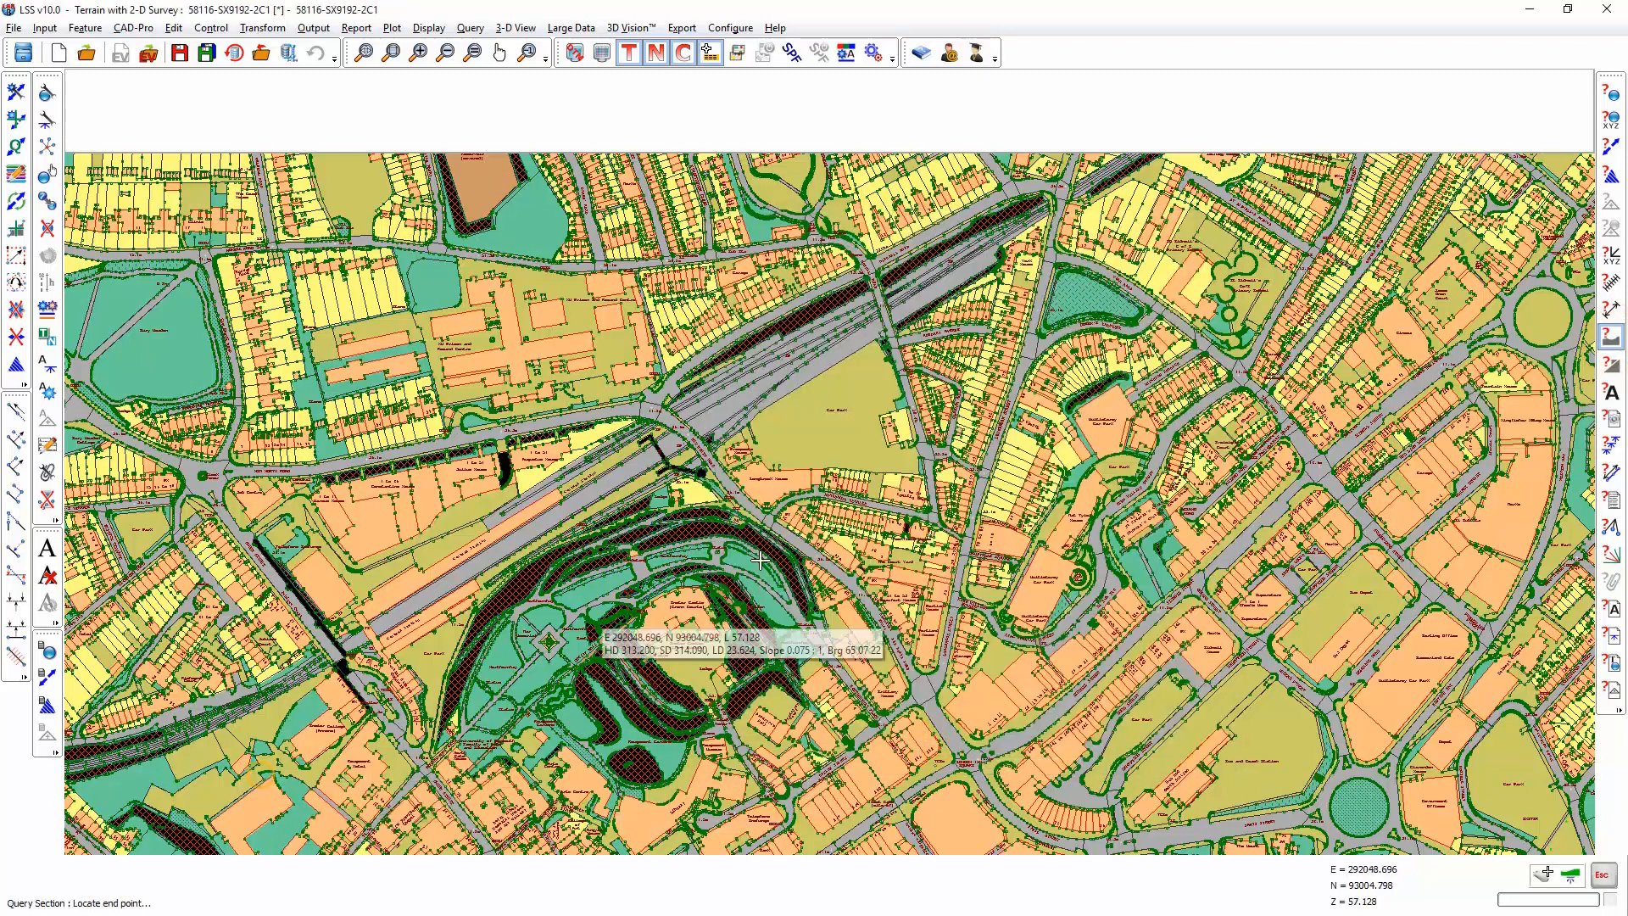
pyautogui.click(1156, 491)
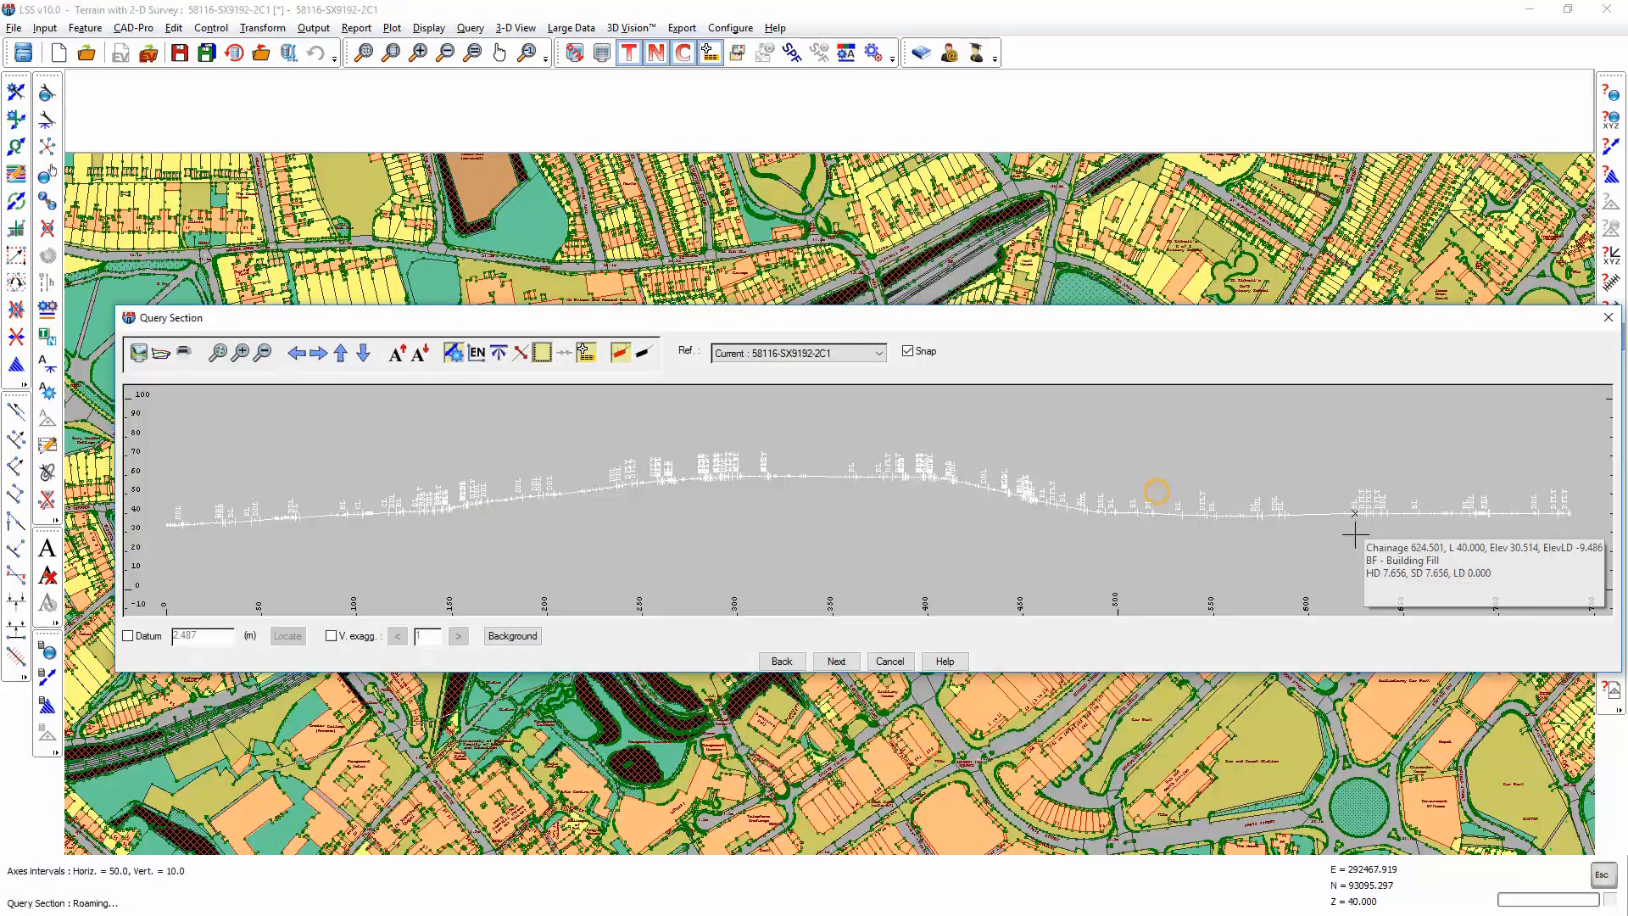
pyautogui.click(890, 661)
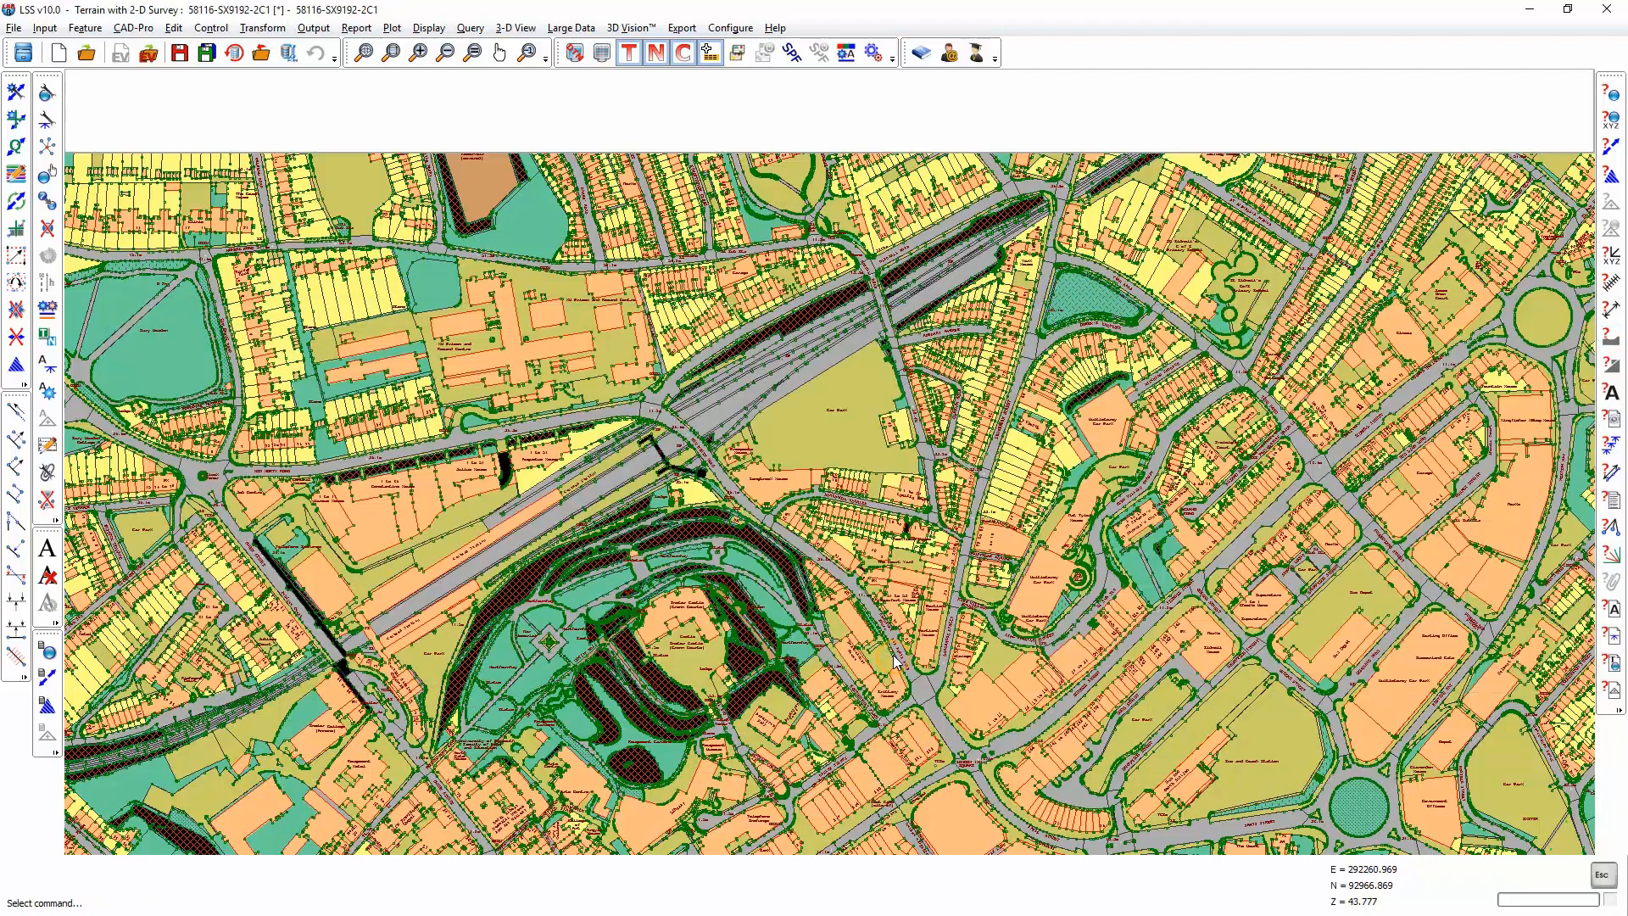
# Start a new surface feature in the legend with code 9M and description "9m high building".
pyautogui.scroll(3, 1158, 553)
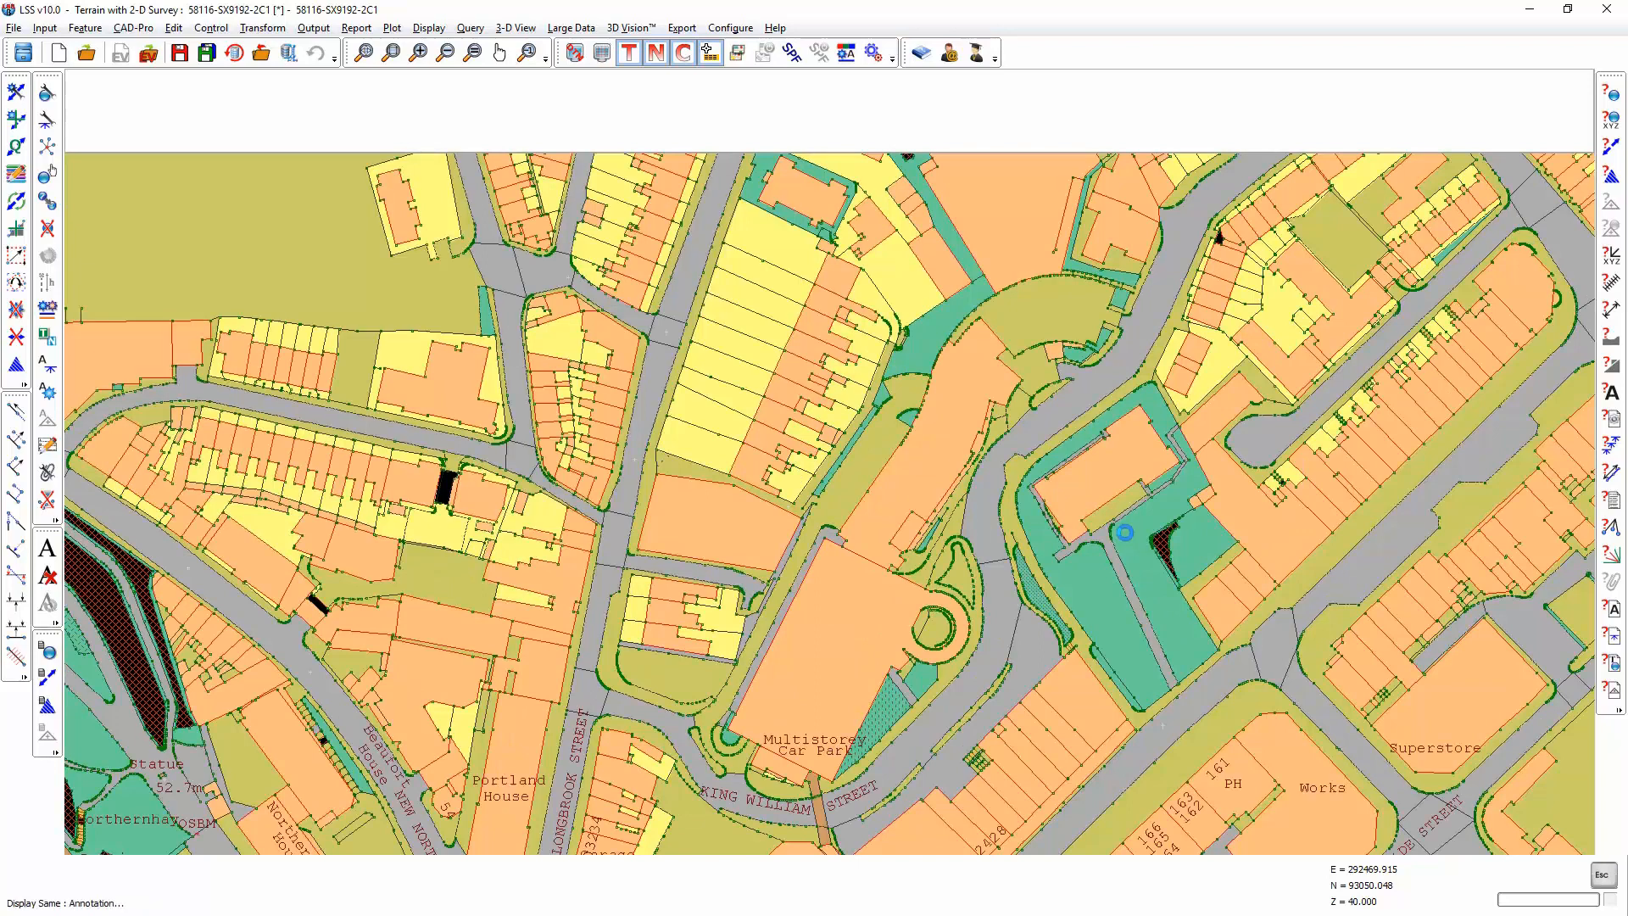
pyautogui.moveTo(1125, 533); pyautogui.dragTo(971, 552, button='middle')
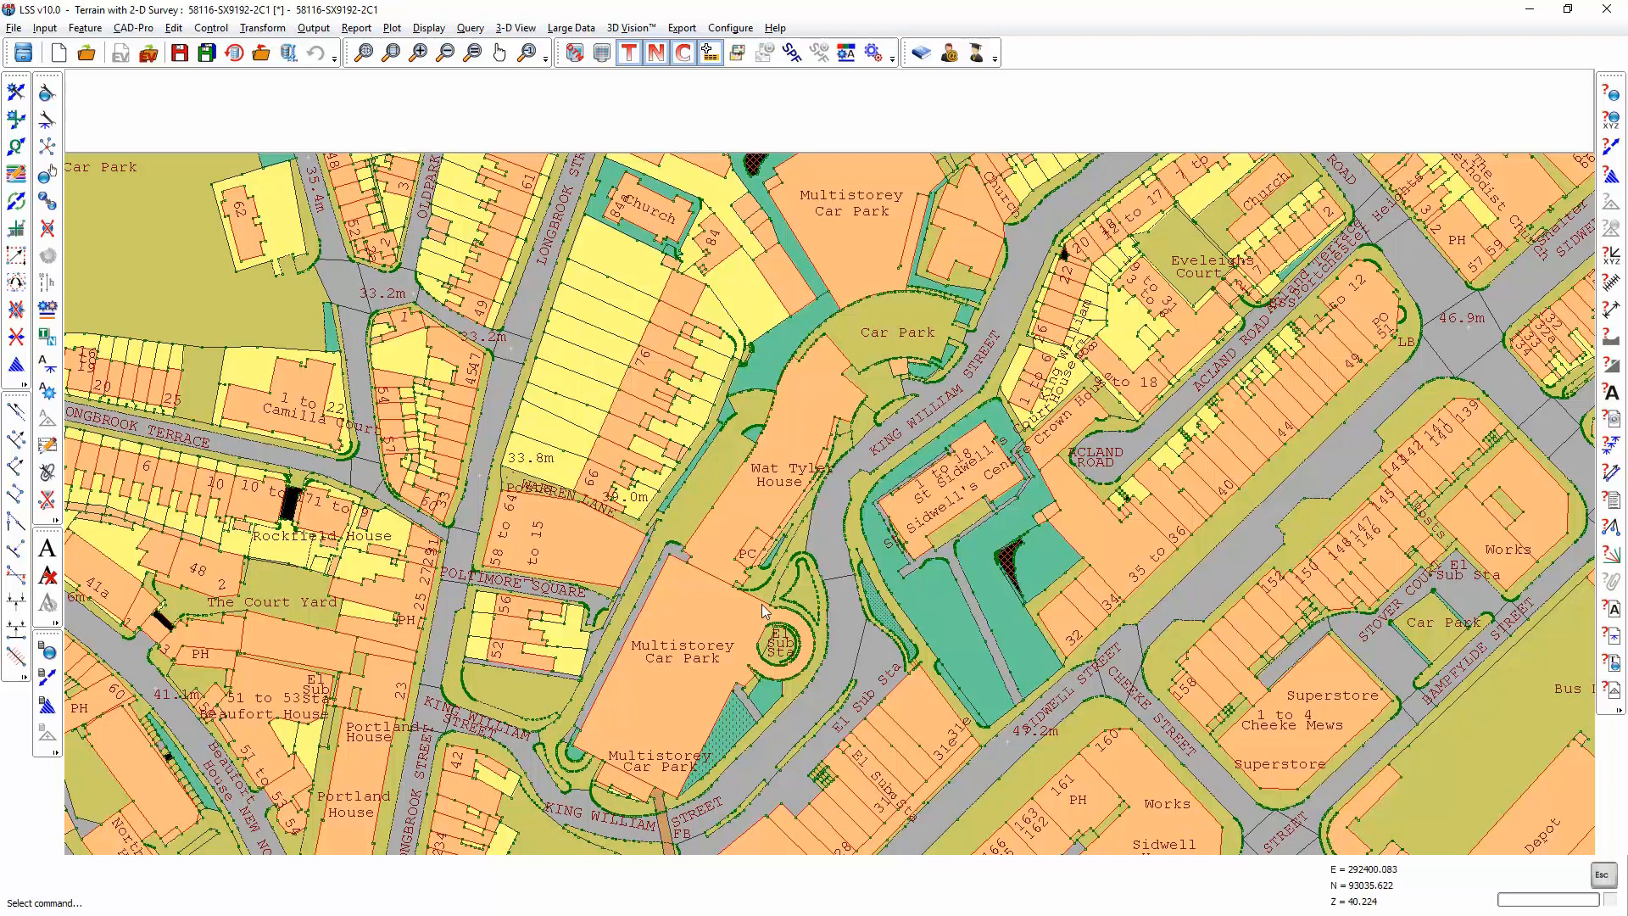
pyautogui.click(845, 55)
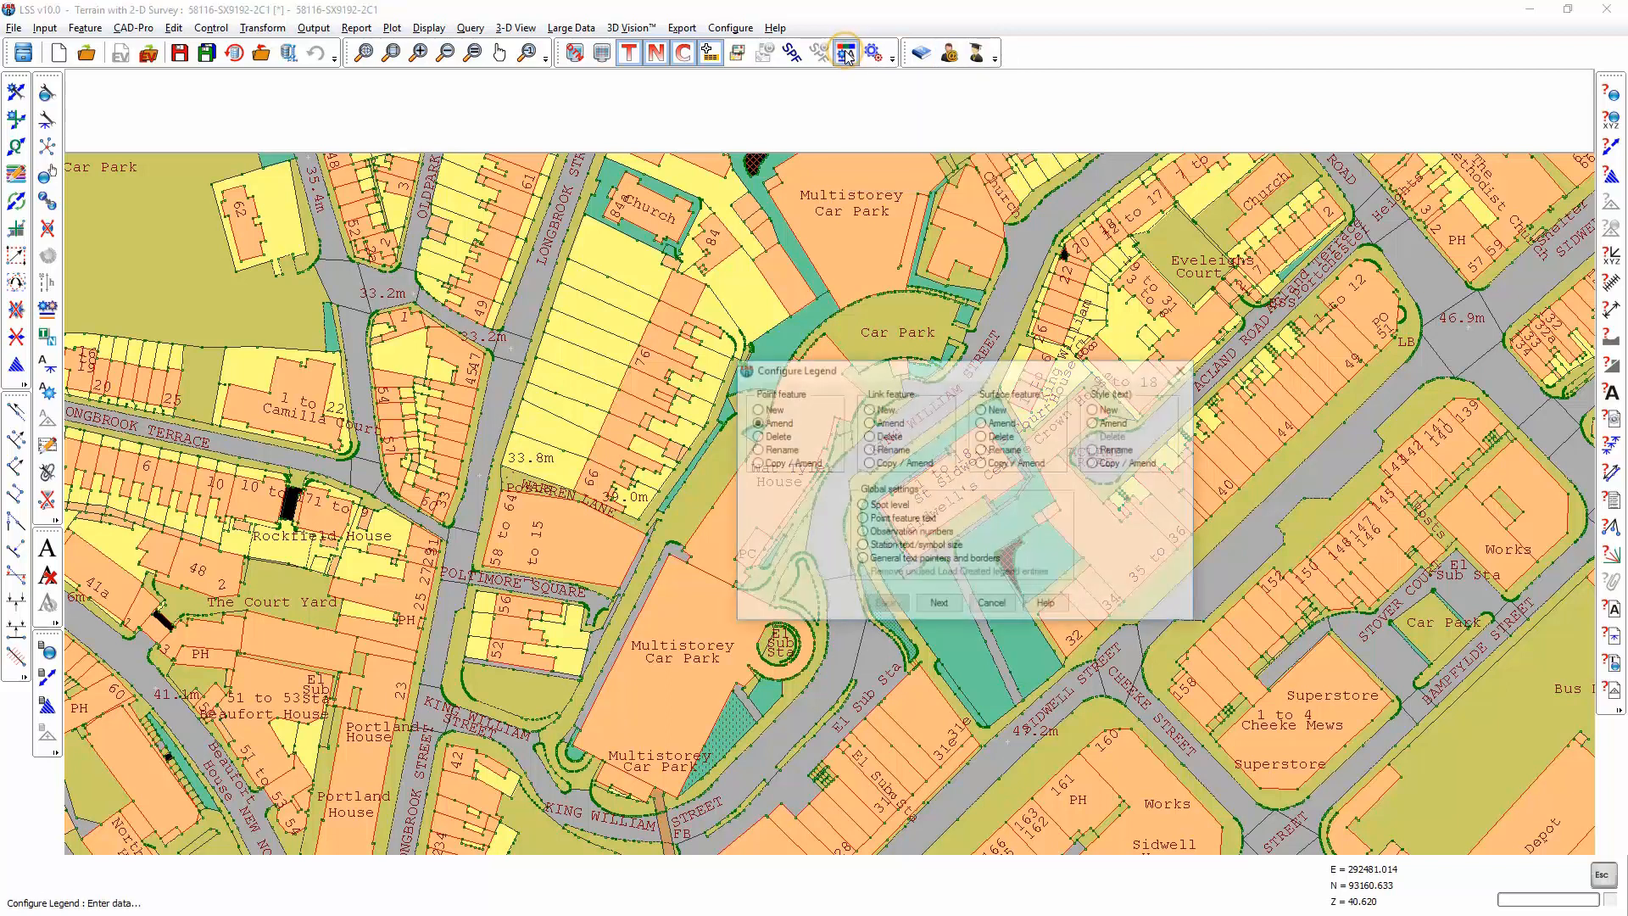
pyautogui.click(1004, 410)
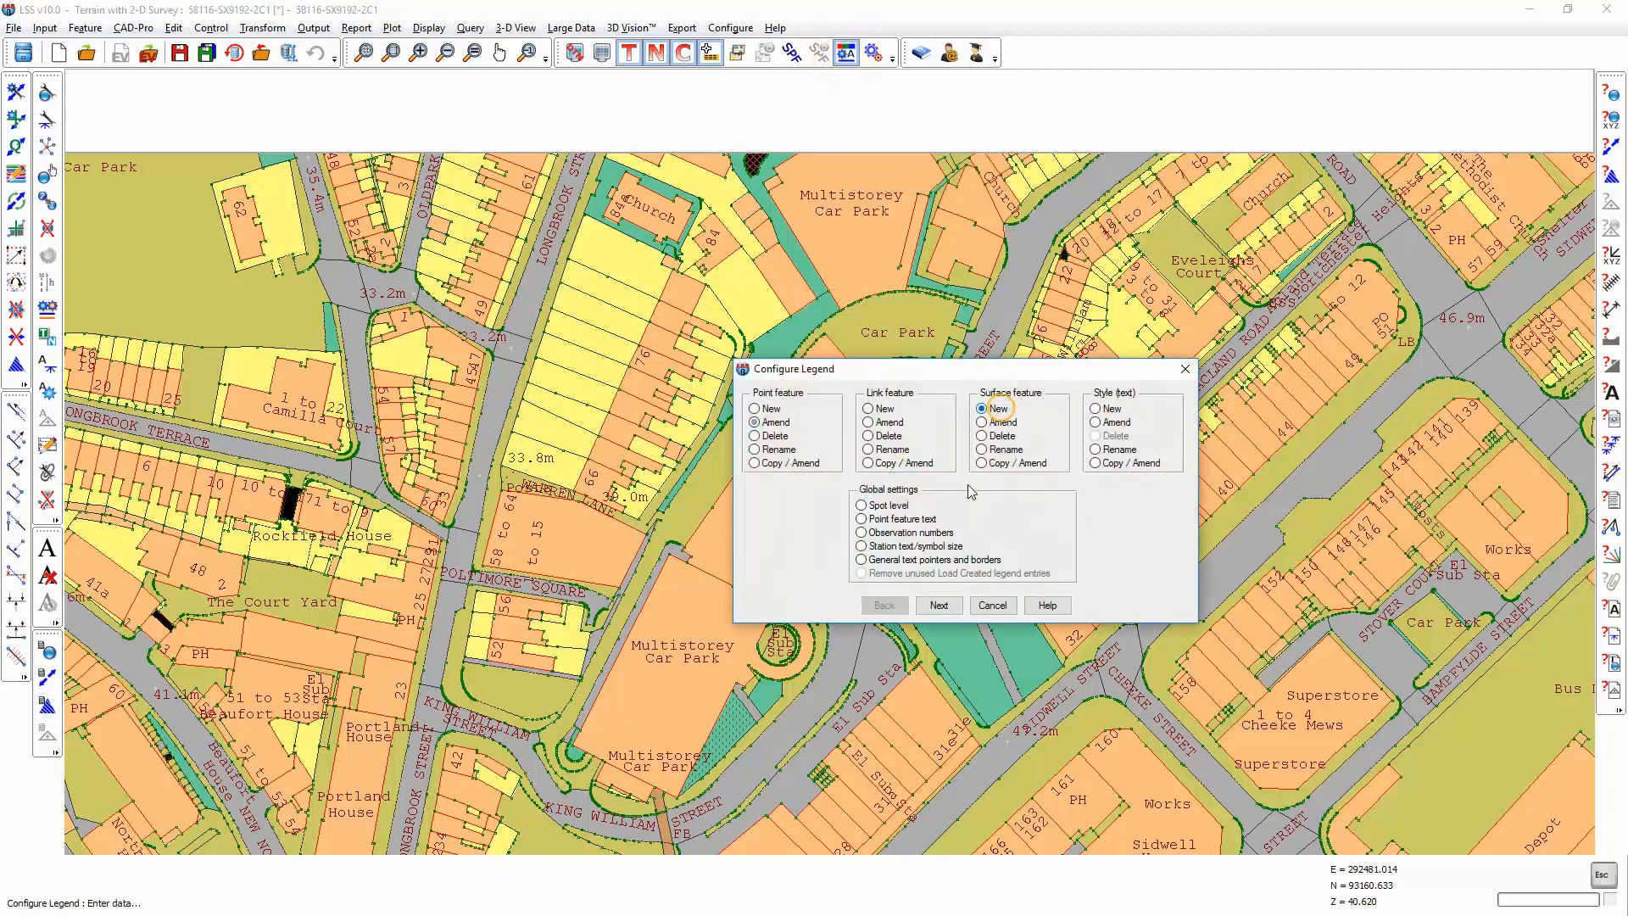
pyautogui.click(933, 604)
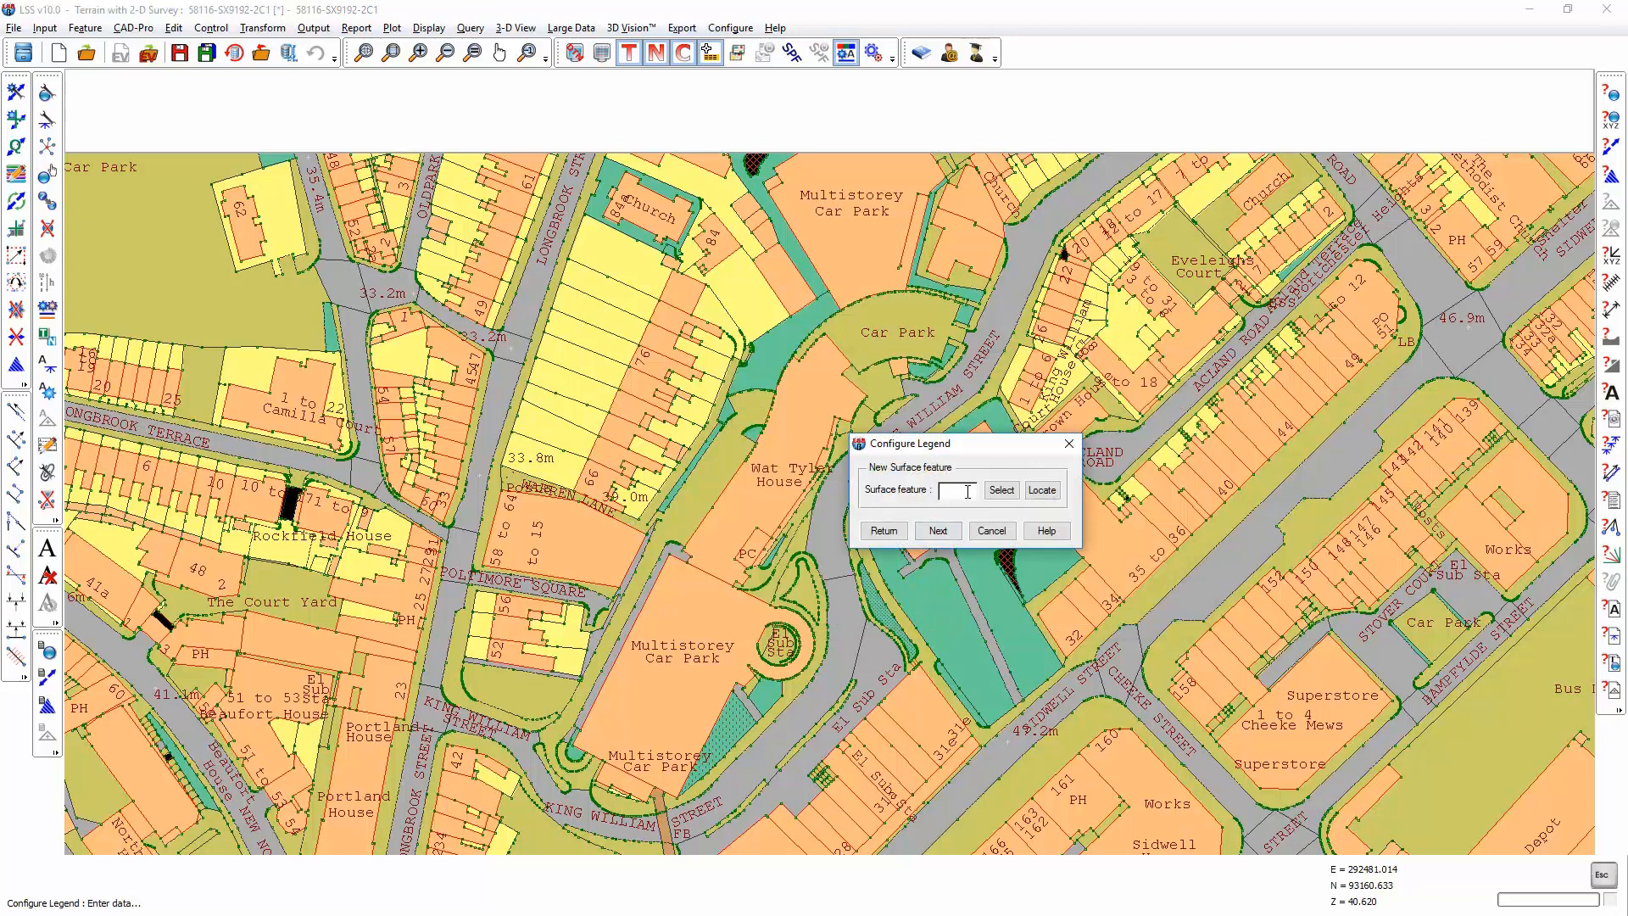
pyautogui.write('9m')
pyautogui.click(938, 531)
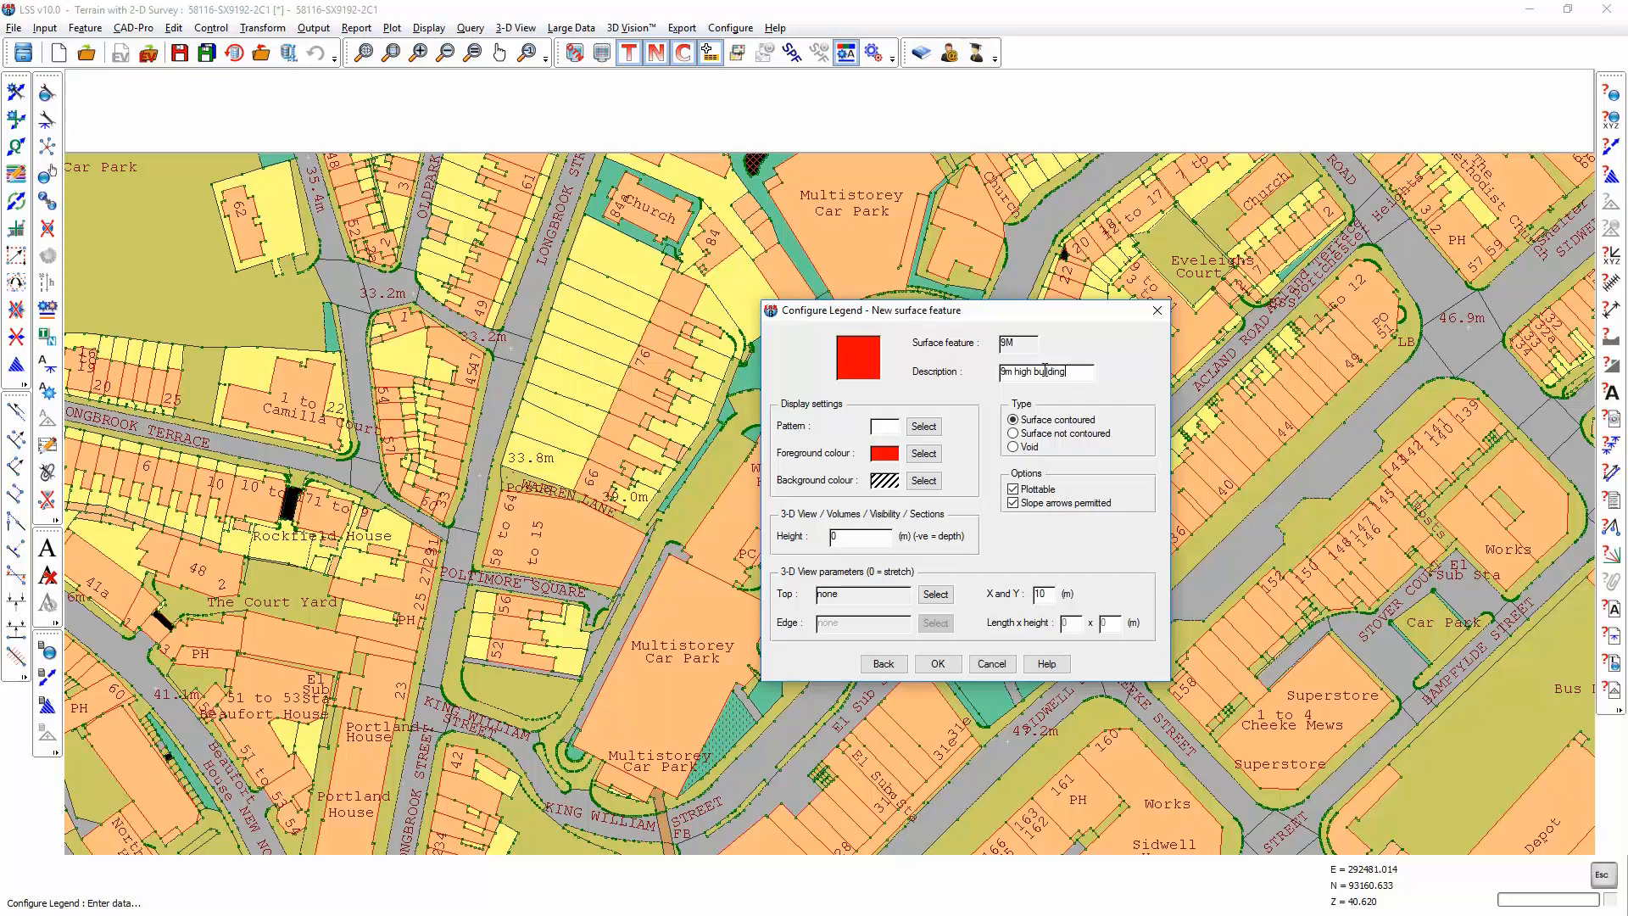
# Give surface feature 9M a light grey foreground colour and a height of 9 m, and save it.
pyautogui.click(925, 454)
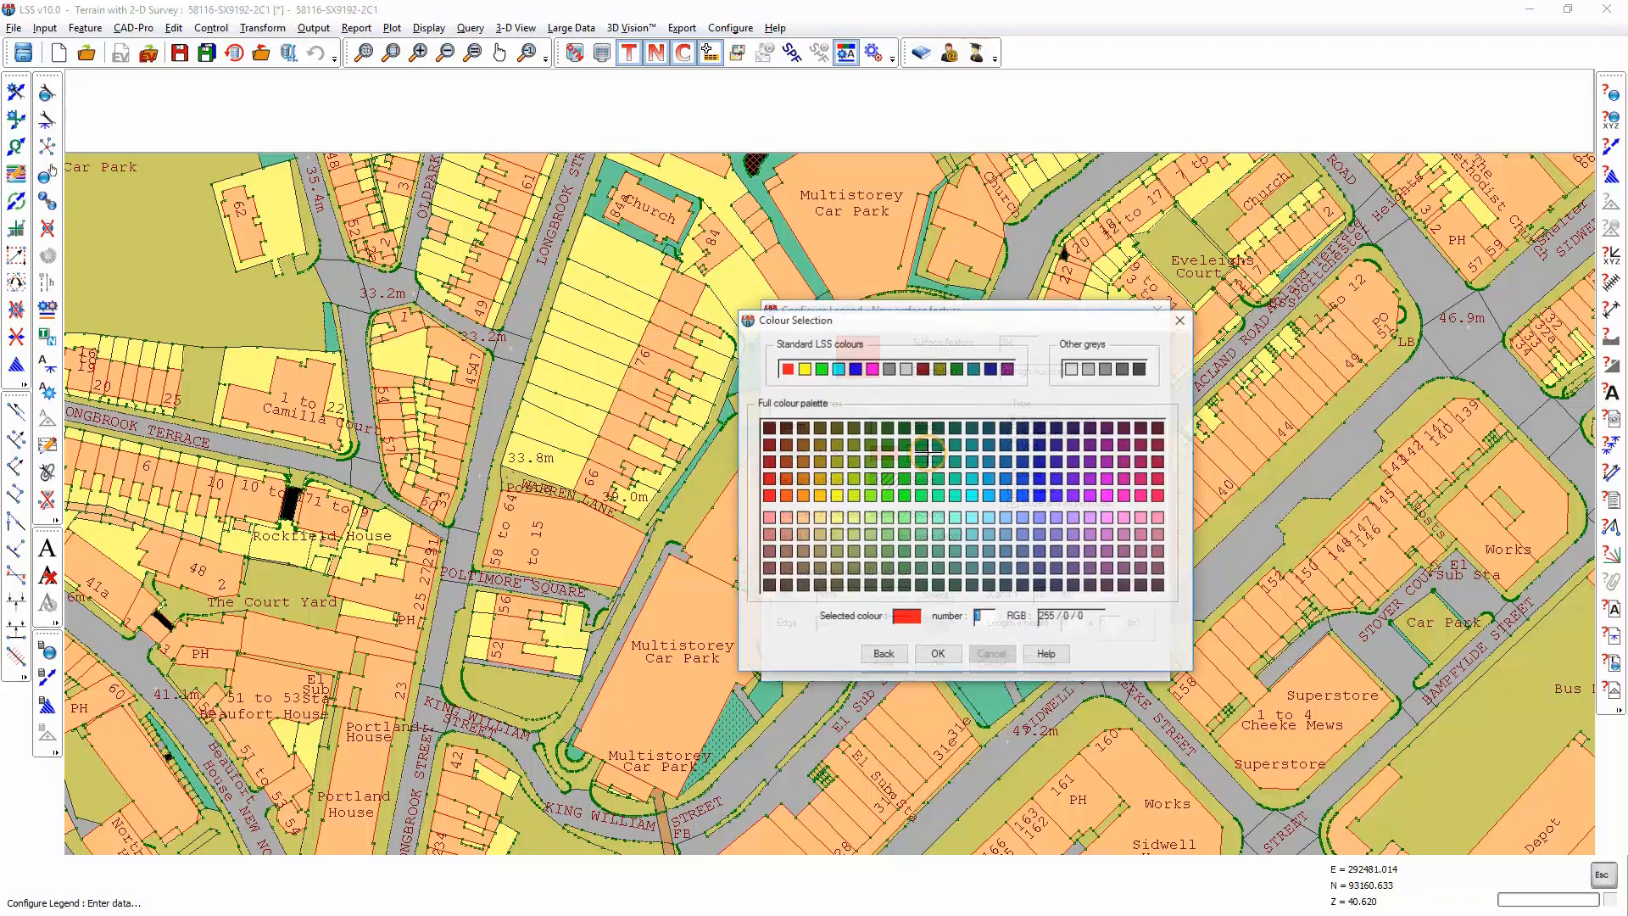
pyautogui.click(1072, 368)
pyautogui.click(937, 654)
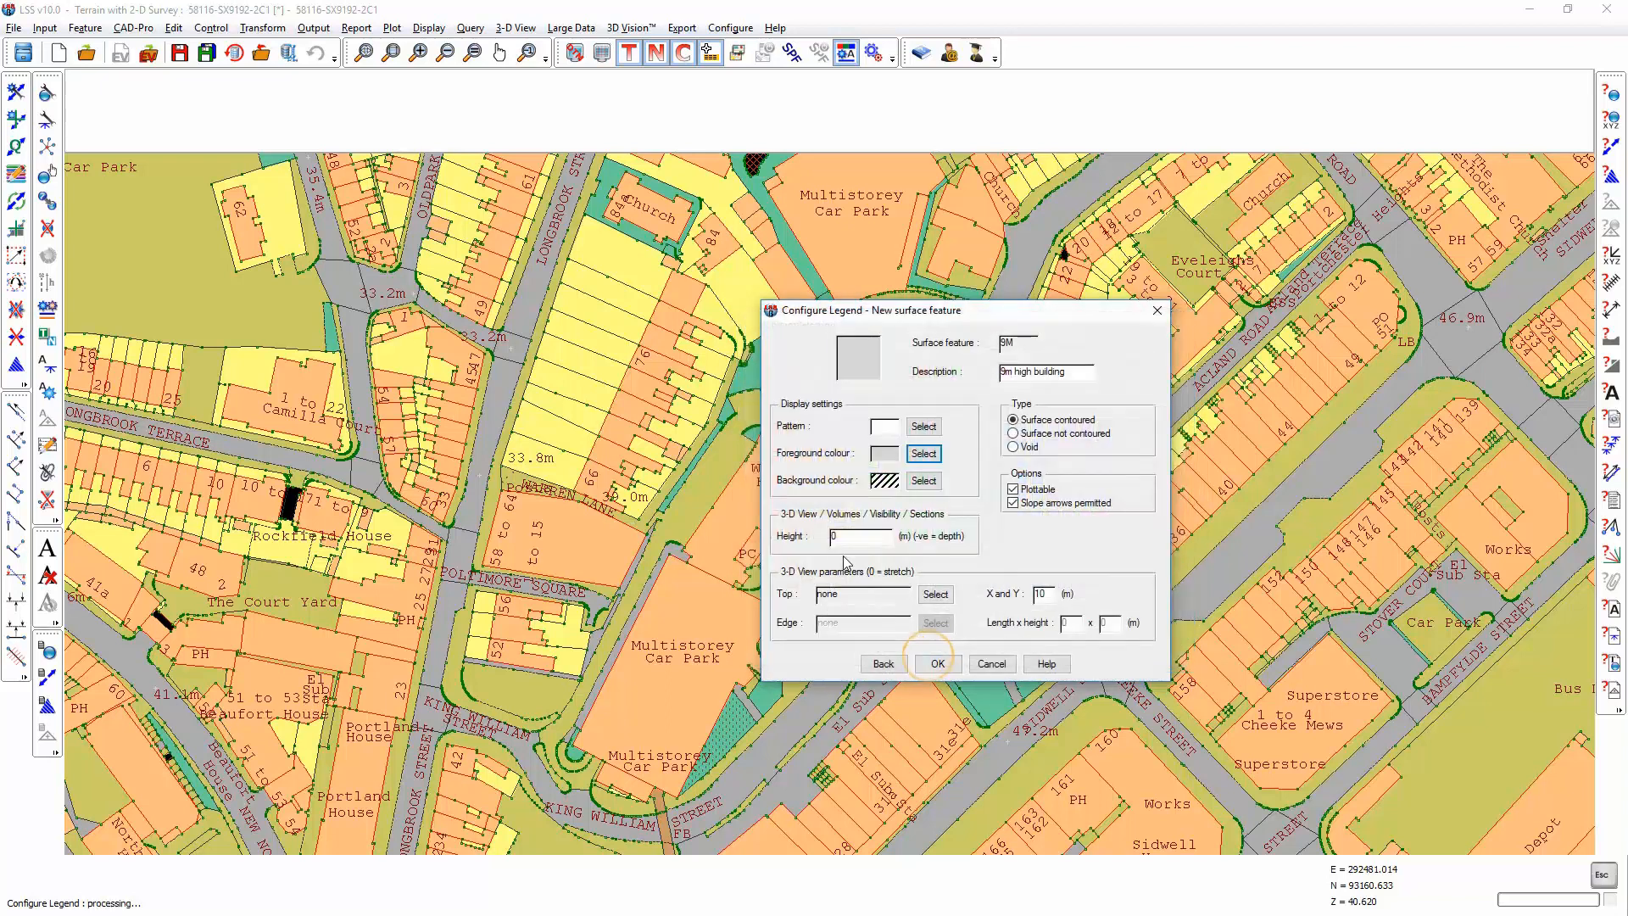
pyautogui.doubleClick(850, 536)
pyautogui.write('9')
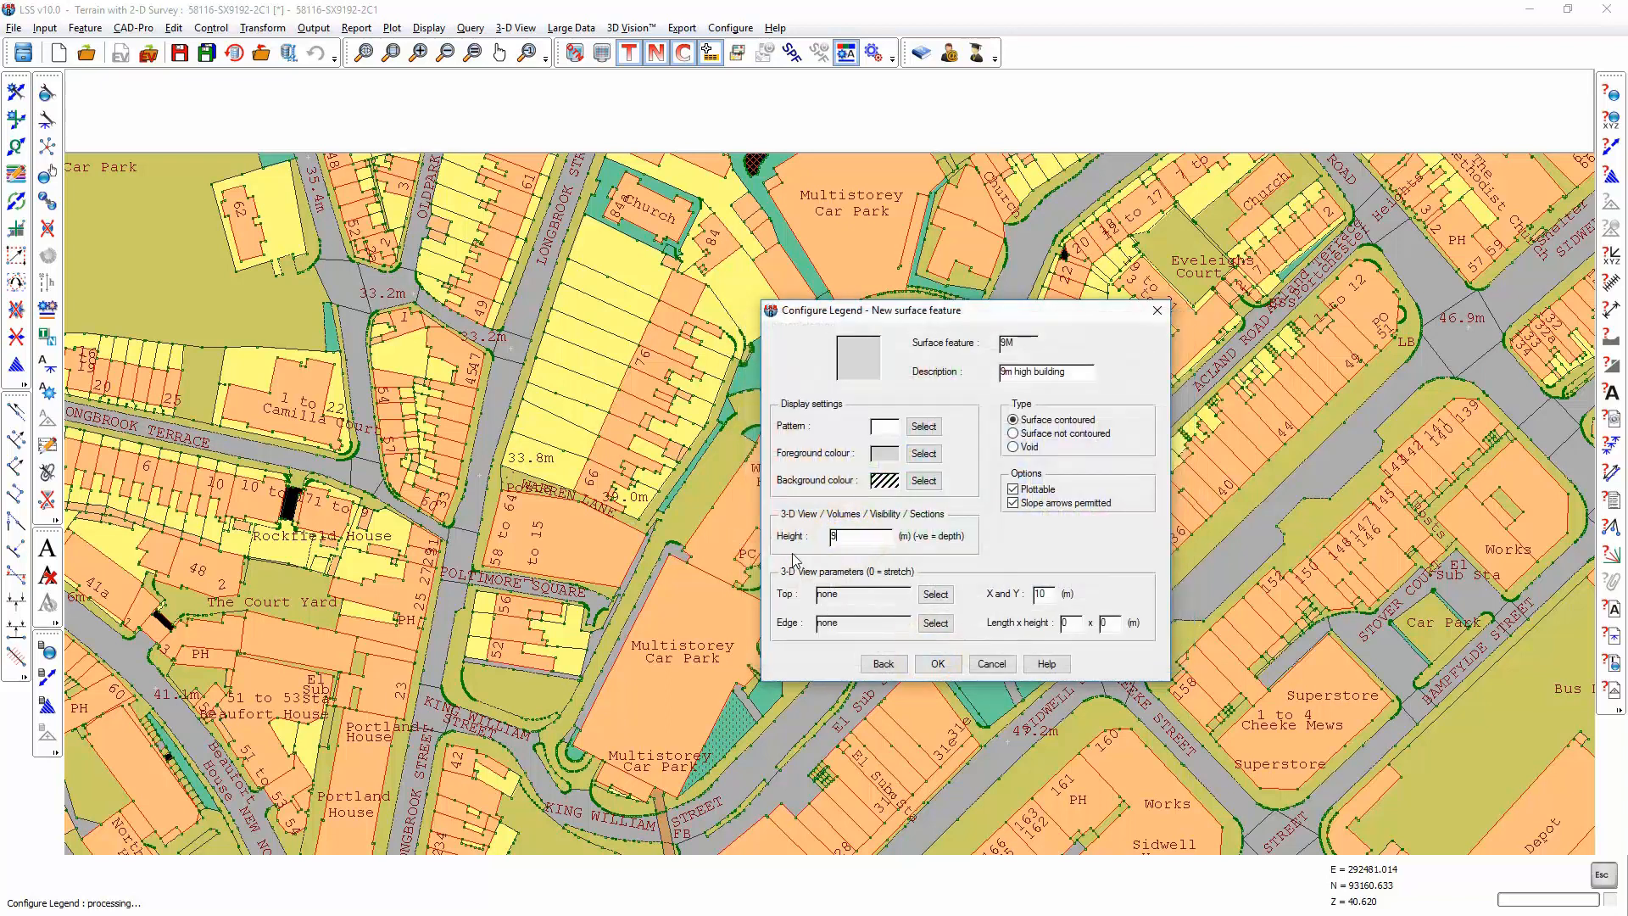
pyautogui.click(938, 665)
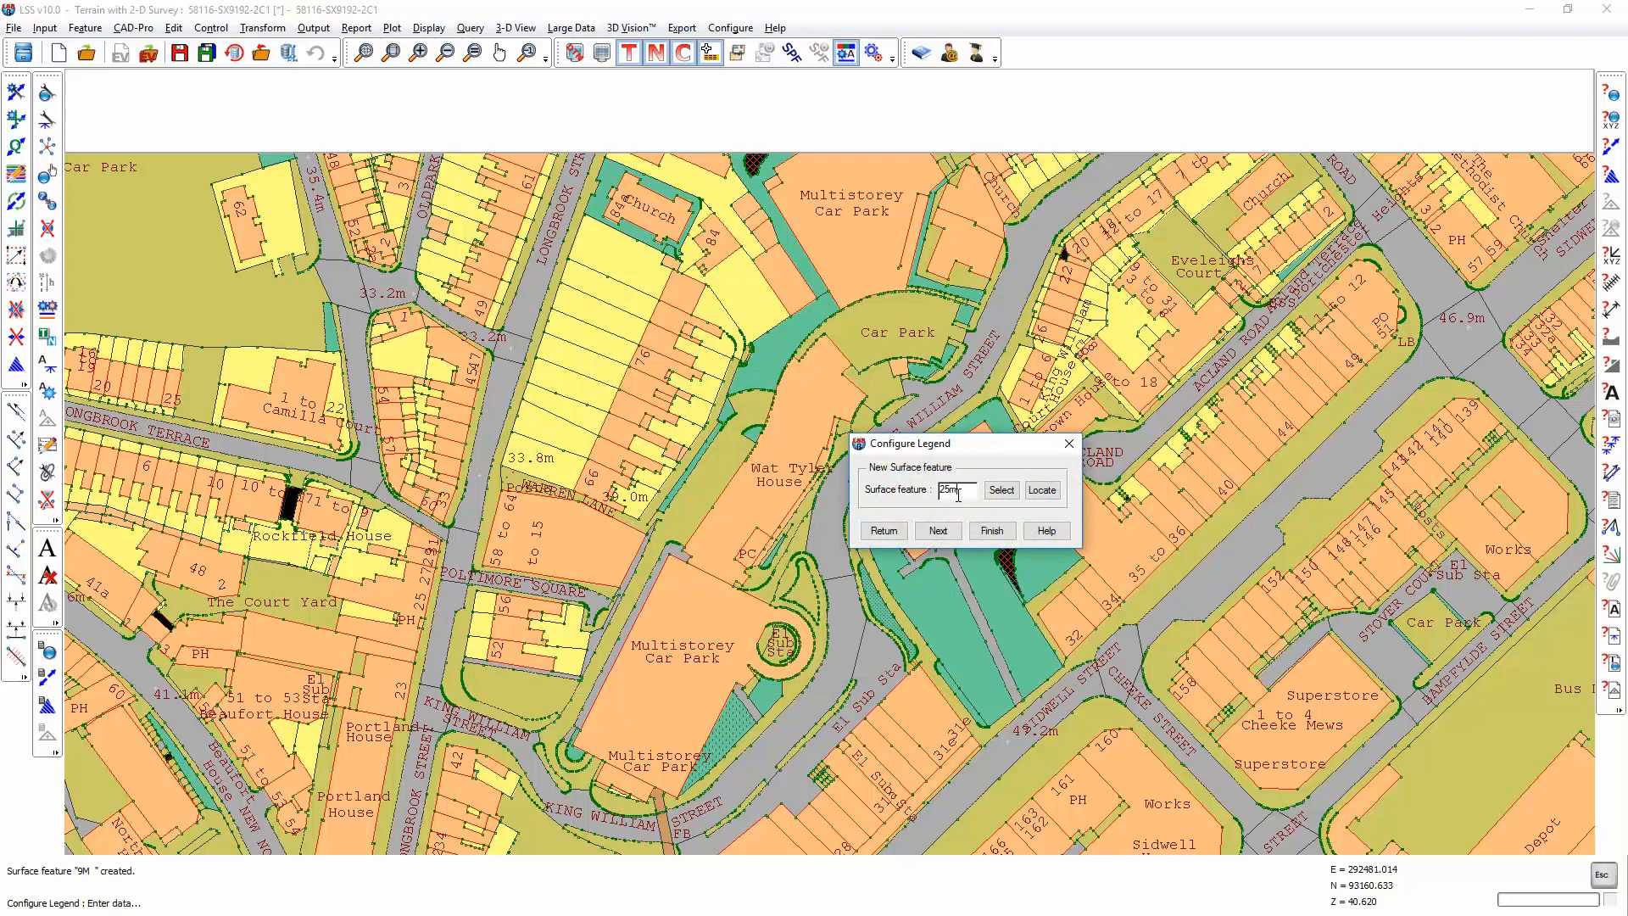
# Create surface feature 25M, described "25m building", with a green foreground and a height of 25 m, keeping the default plotting settings.
pyautogui.write('25m')
pyautogui.press('Return')
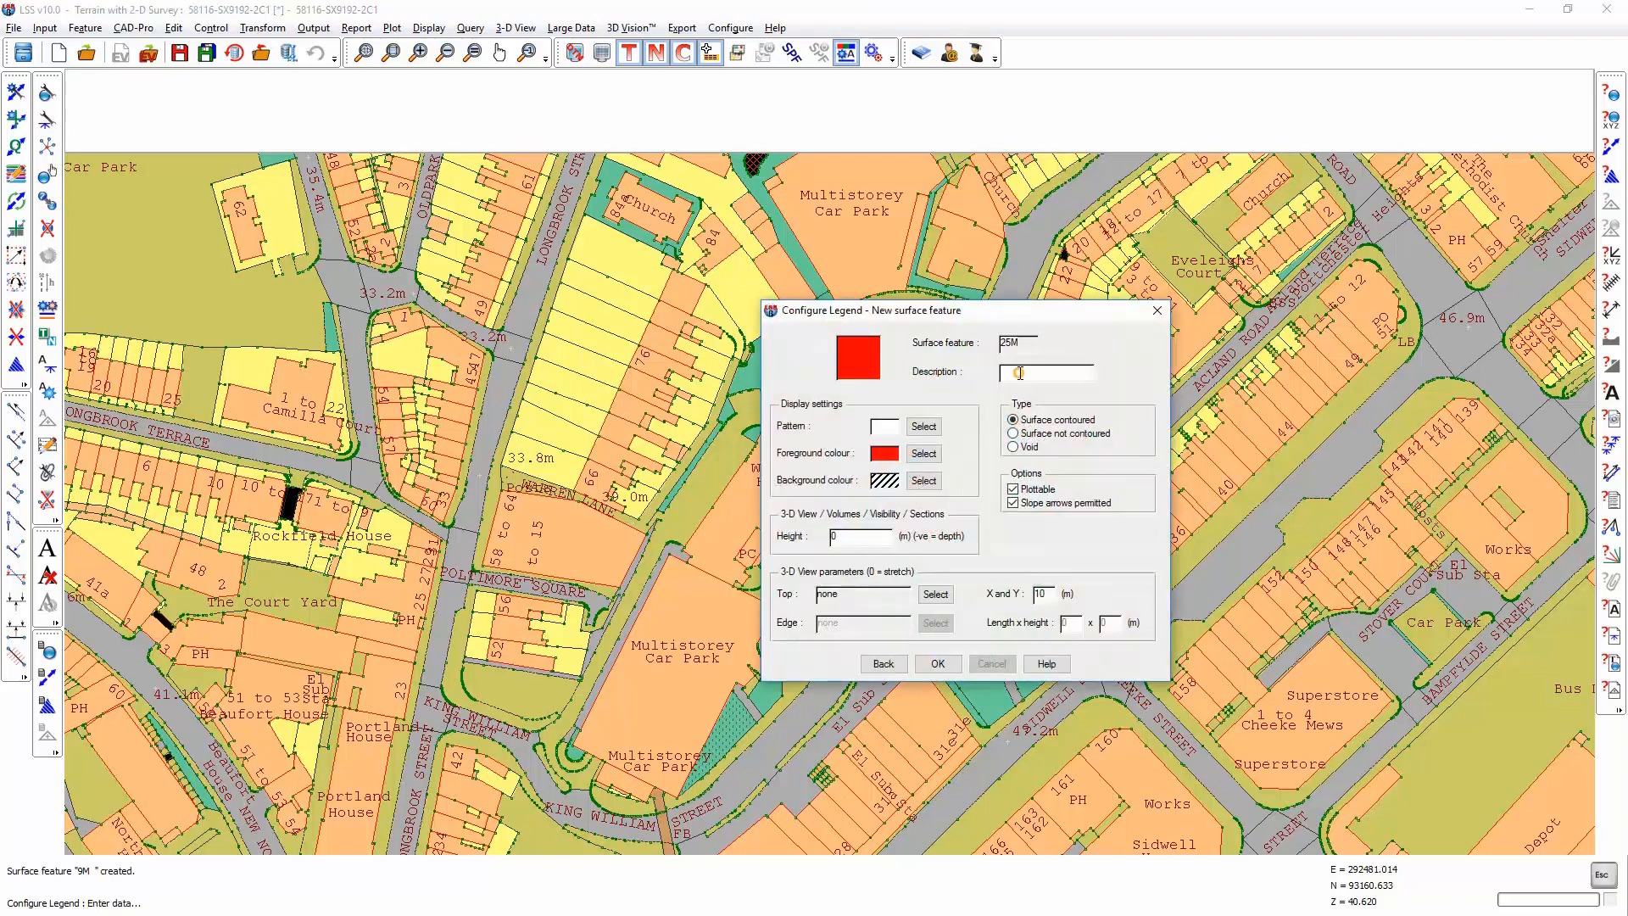
pyautogui.write('25m building')
pyautogui.click(924, 452)
pyautogui.click(887, 478)
pyautogui.click(938, 654)
pyautogui.click(858, 536)
pyautogui.write('25')
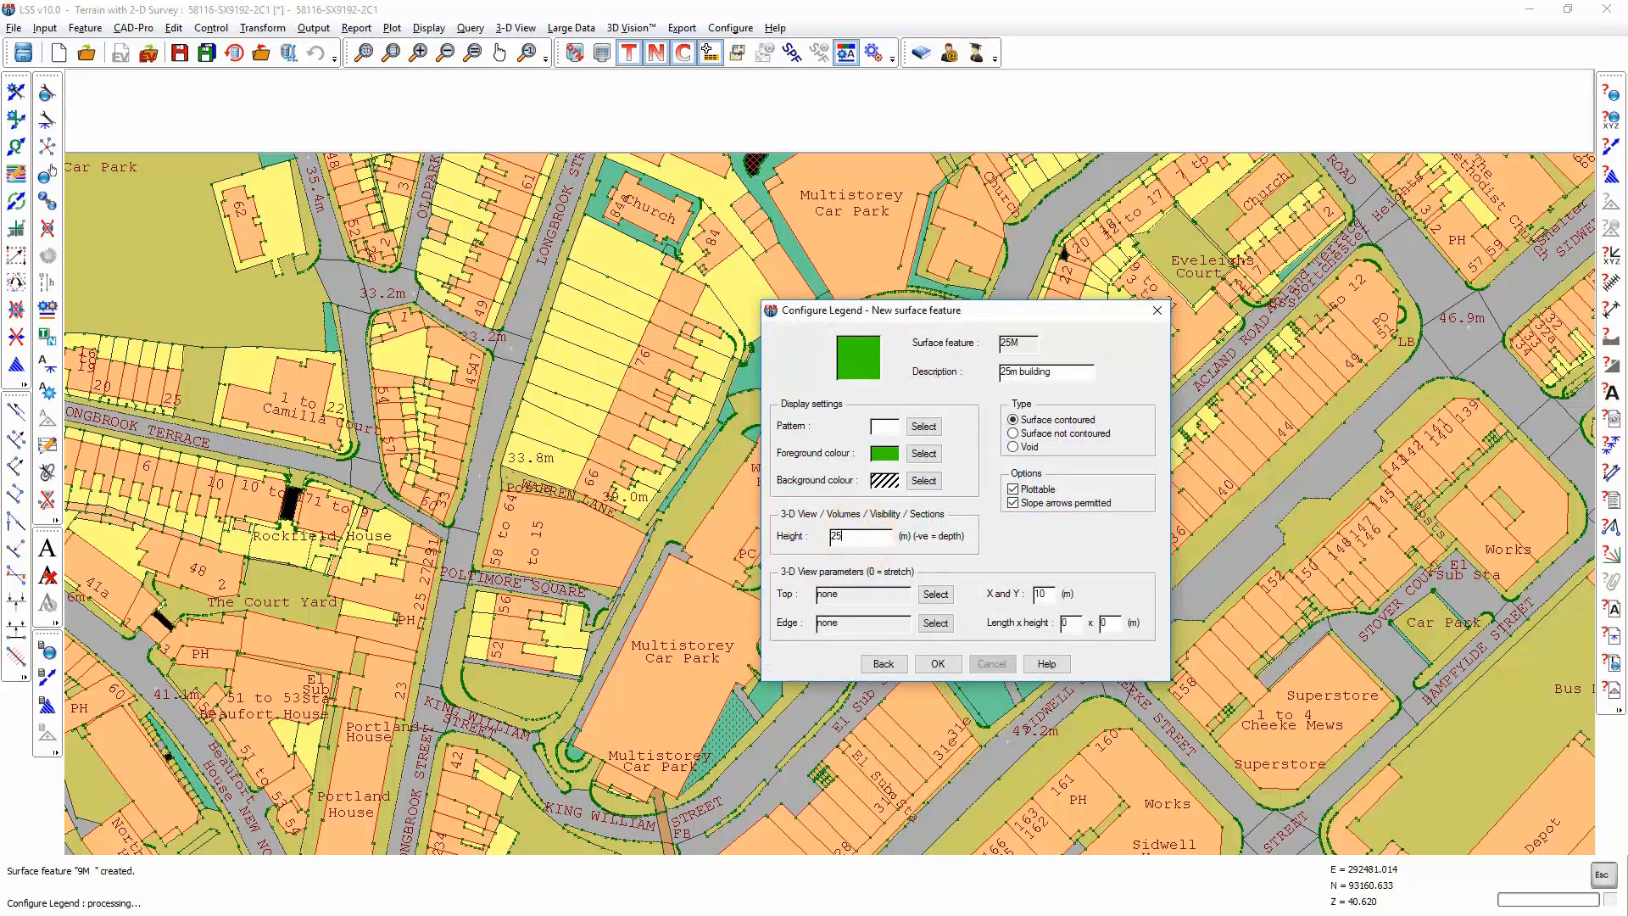
pyautogui.click(938, 665)
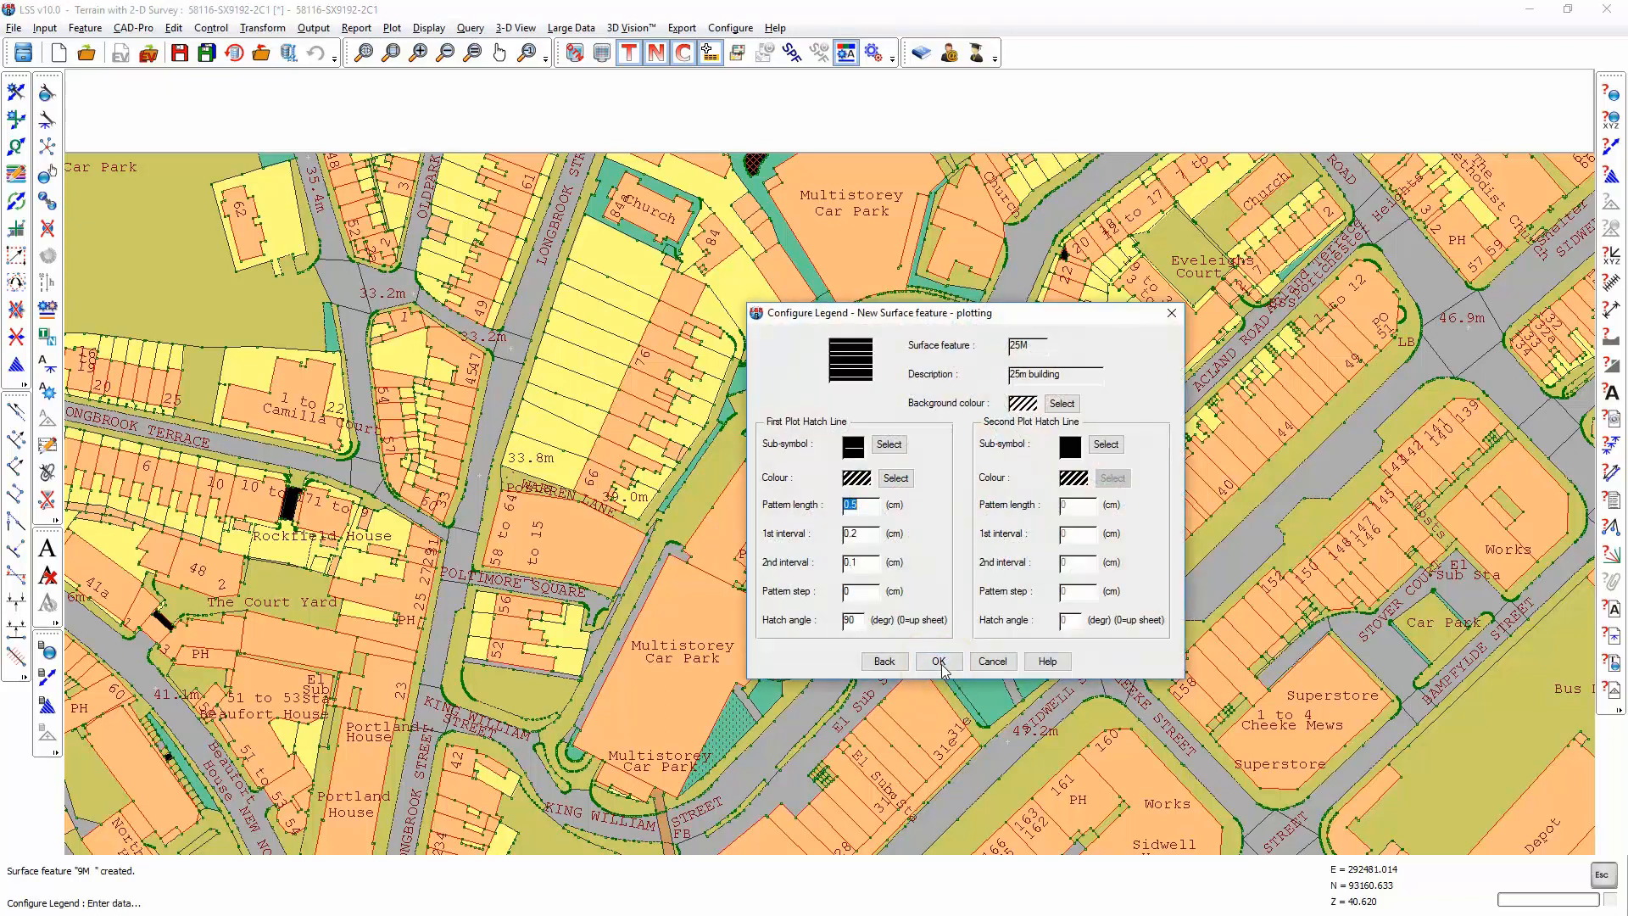
pyautogui.click(938, 663)
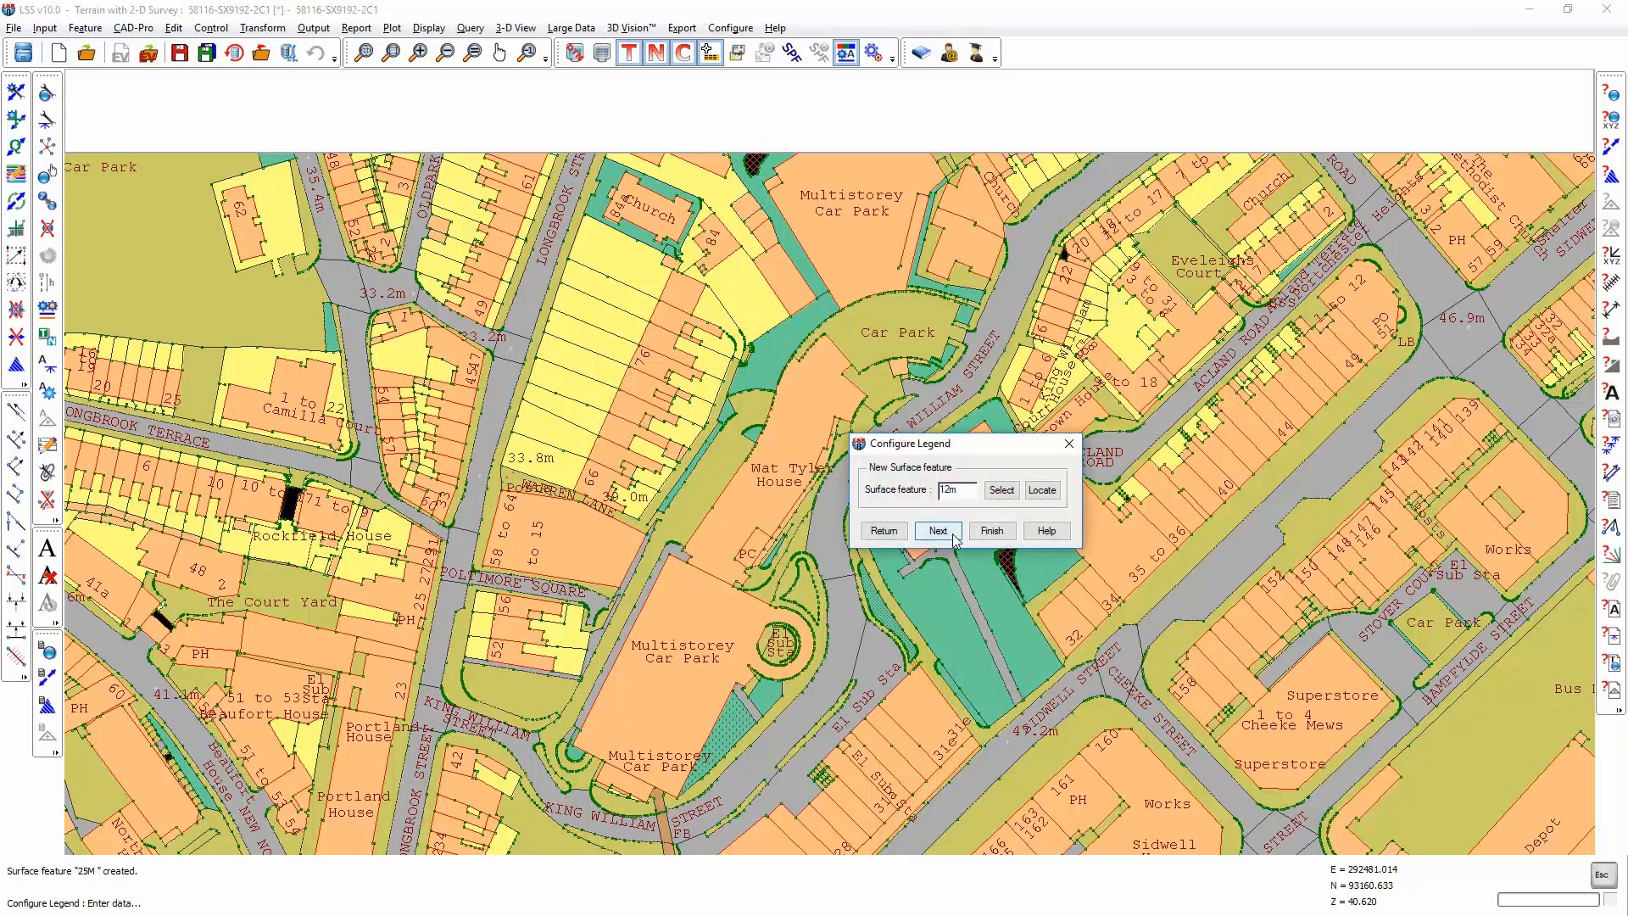
# Create surface feature 12M, described "12m building", with foreground colour 0/204/204 and a height of 12 m, and finish configuring the legend.
pyautogui.click(939, 531)
pyautogui.write('12m buildi')
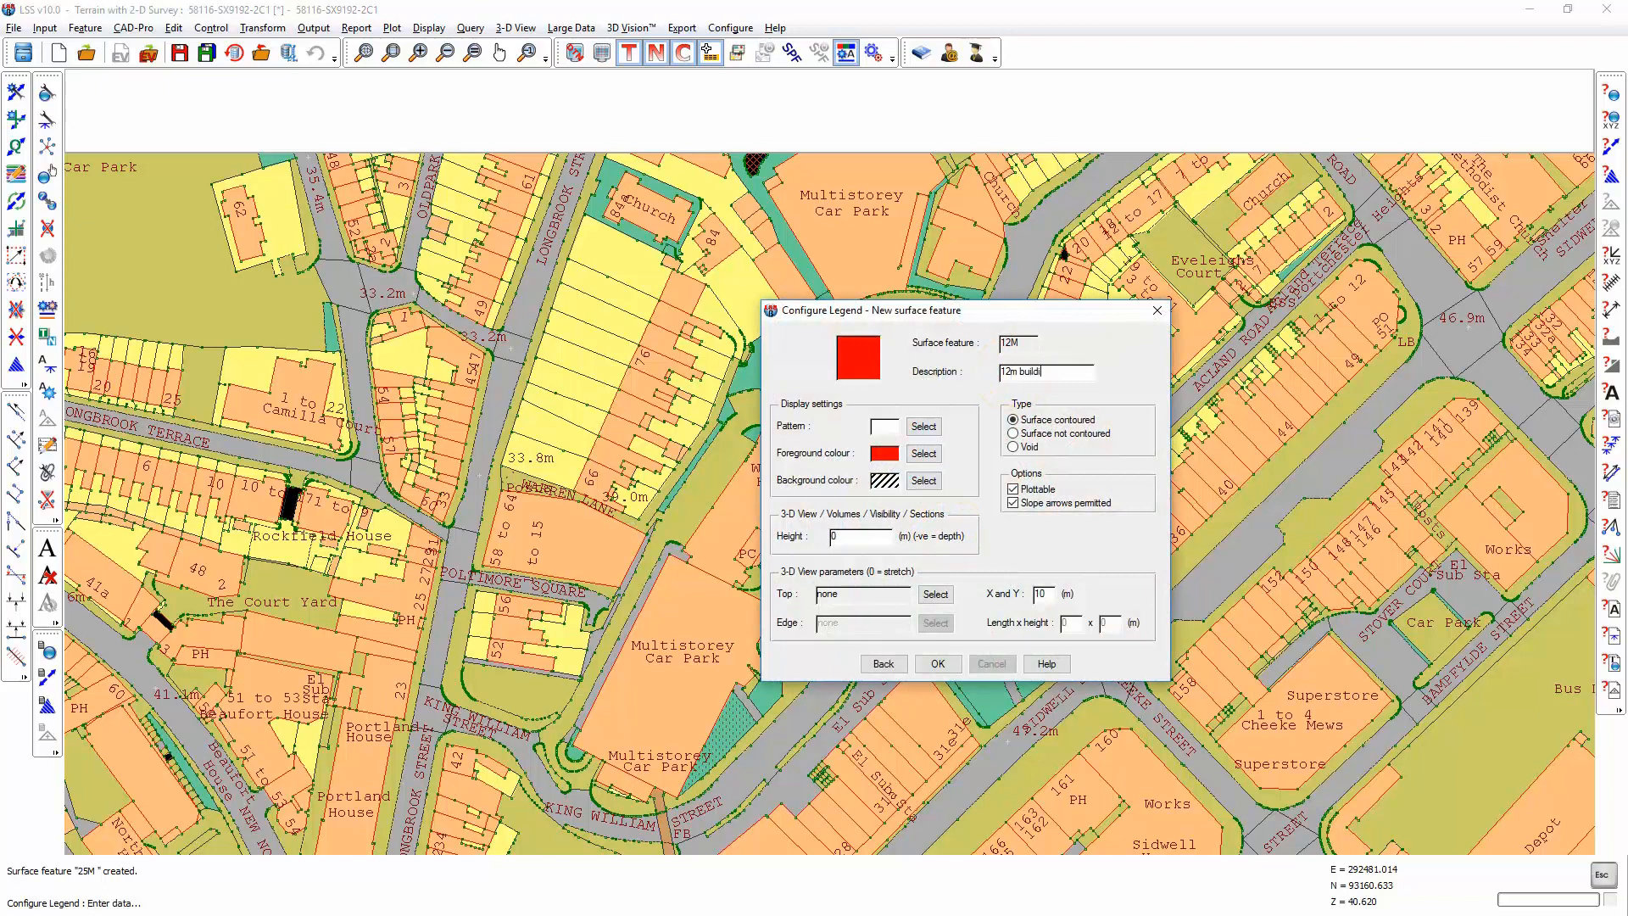
pyautogui.click(923, 454)
pyautogui.click(972, 477)
pyautogui.click(938, 654)
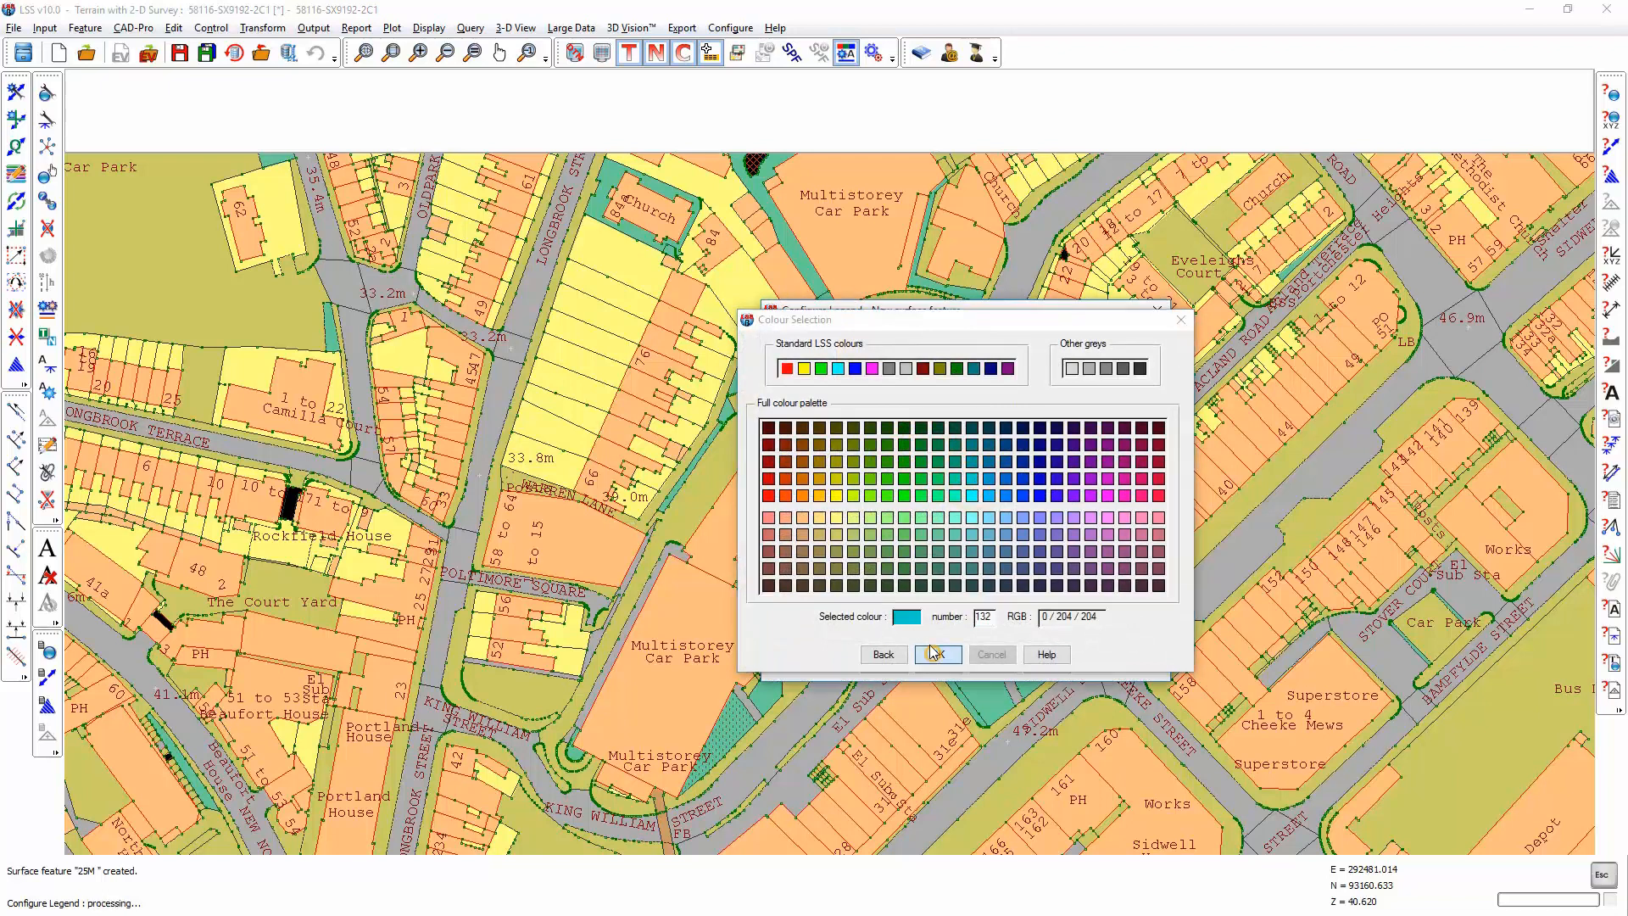
pyautogui.click(856, 534)
pyautogui.write('12')
pyautogui.click(938, 664)
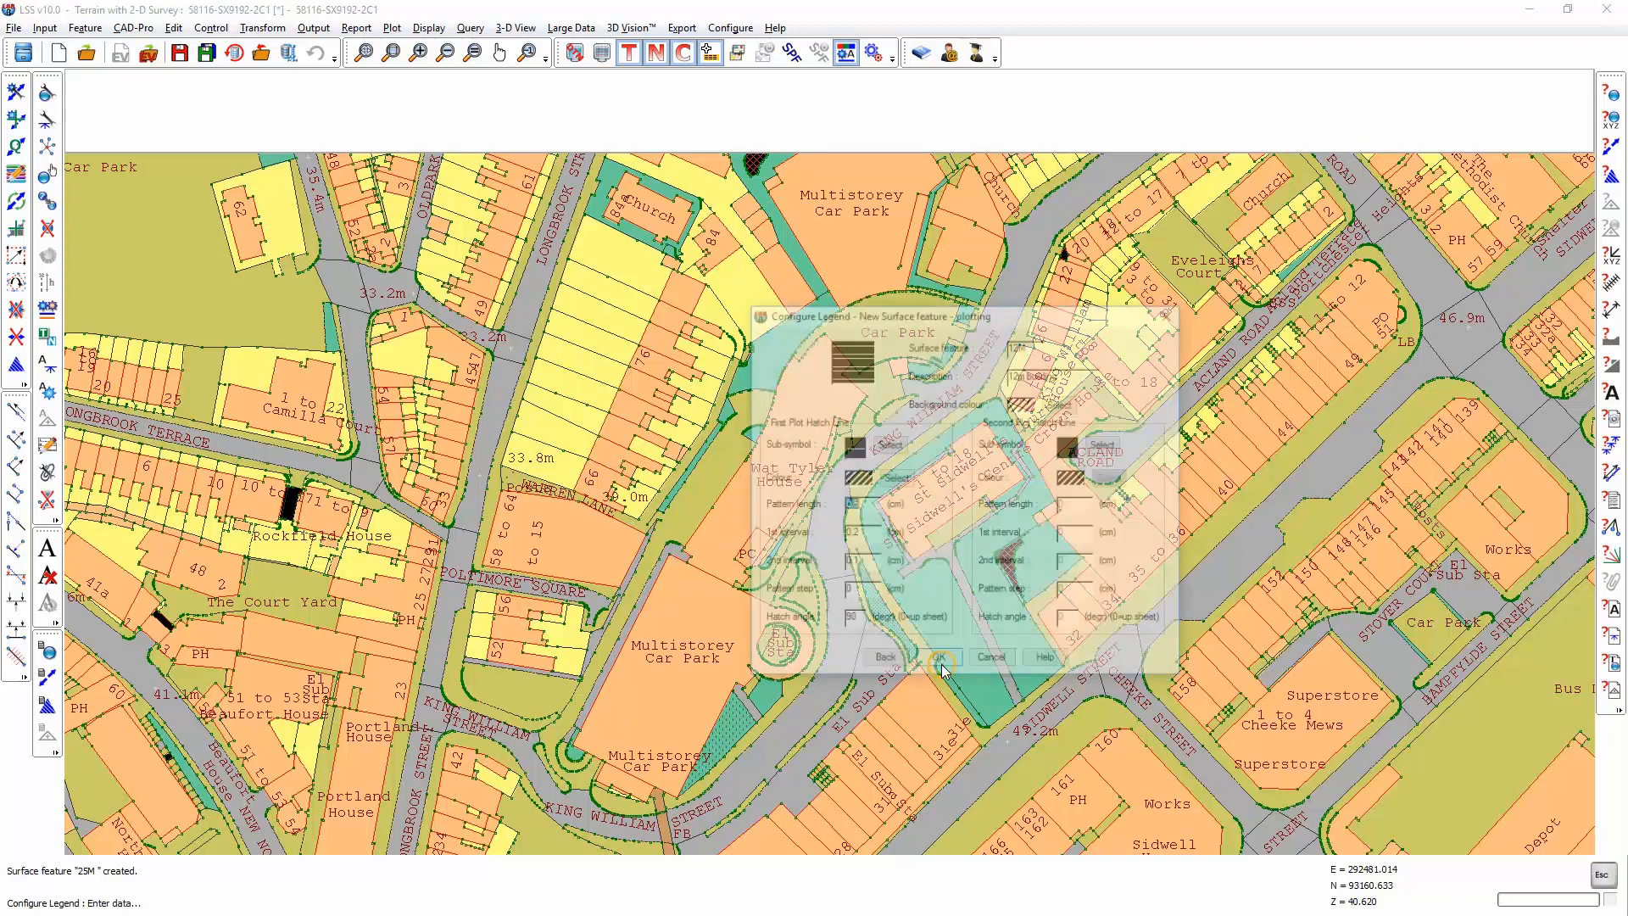
pyautogui.click(938, 664)
pyautogui.click(992, 530)
pyautogui.click(939, 526)
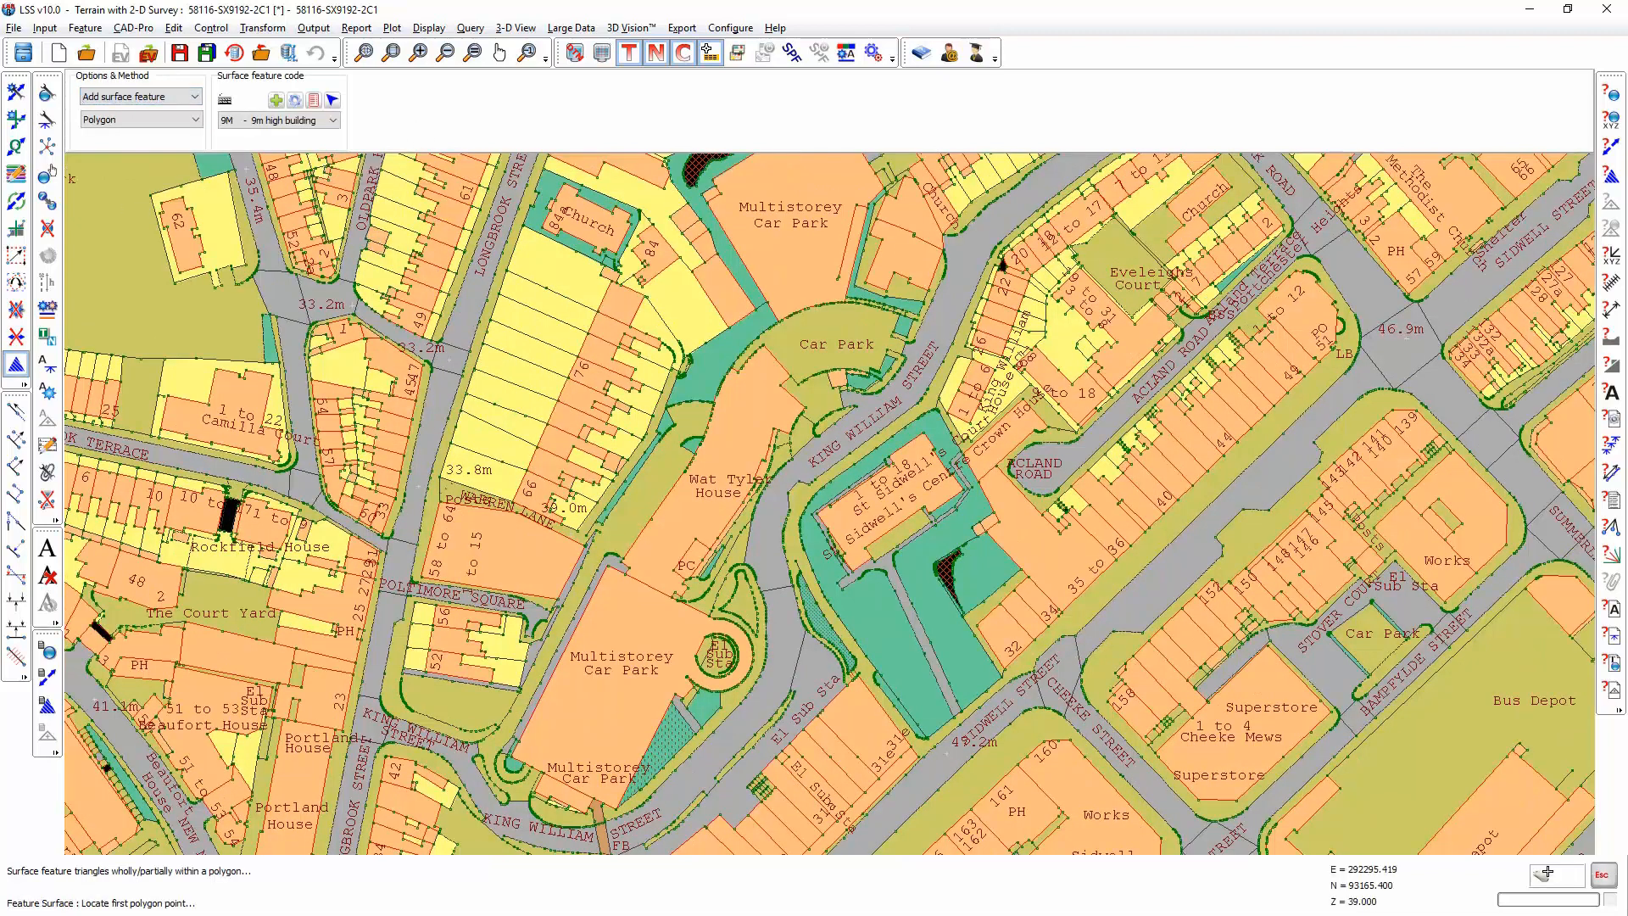
# Set the surface feature command to replace surfaces, taking building fill BF from a building on the map as the source for 9M.
pyautogui.click(163, 97)
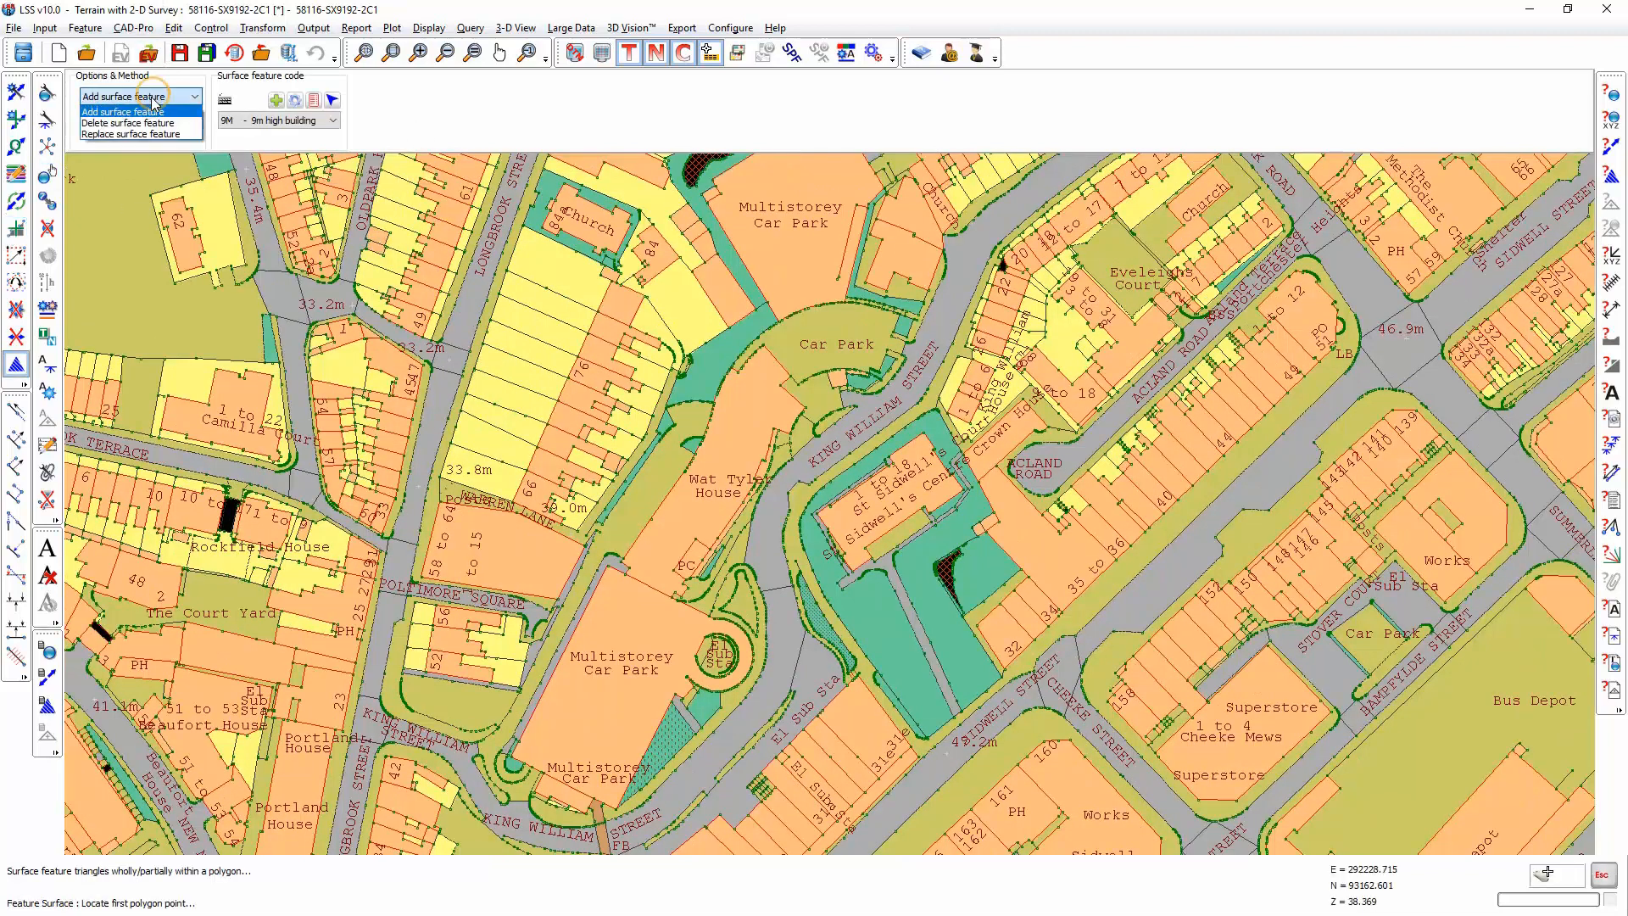
pyautogui.click(135, 135)
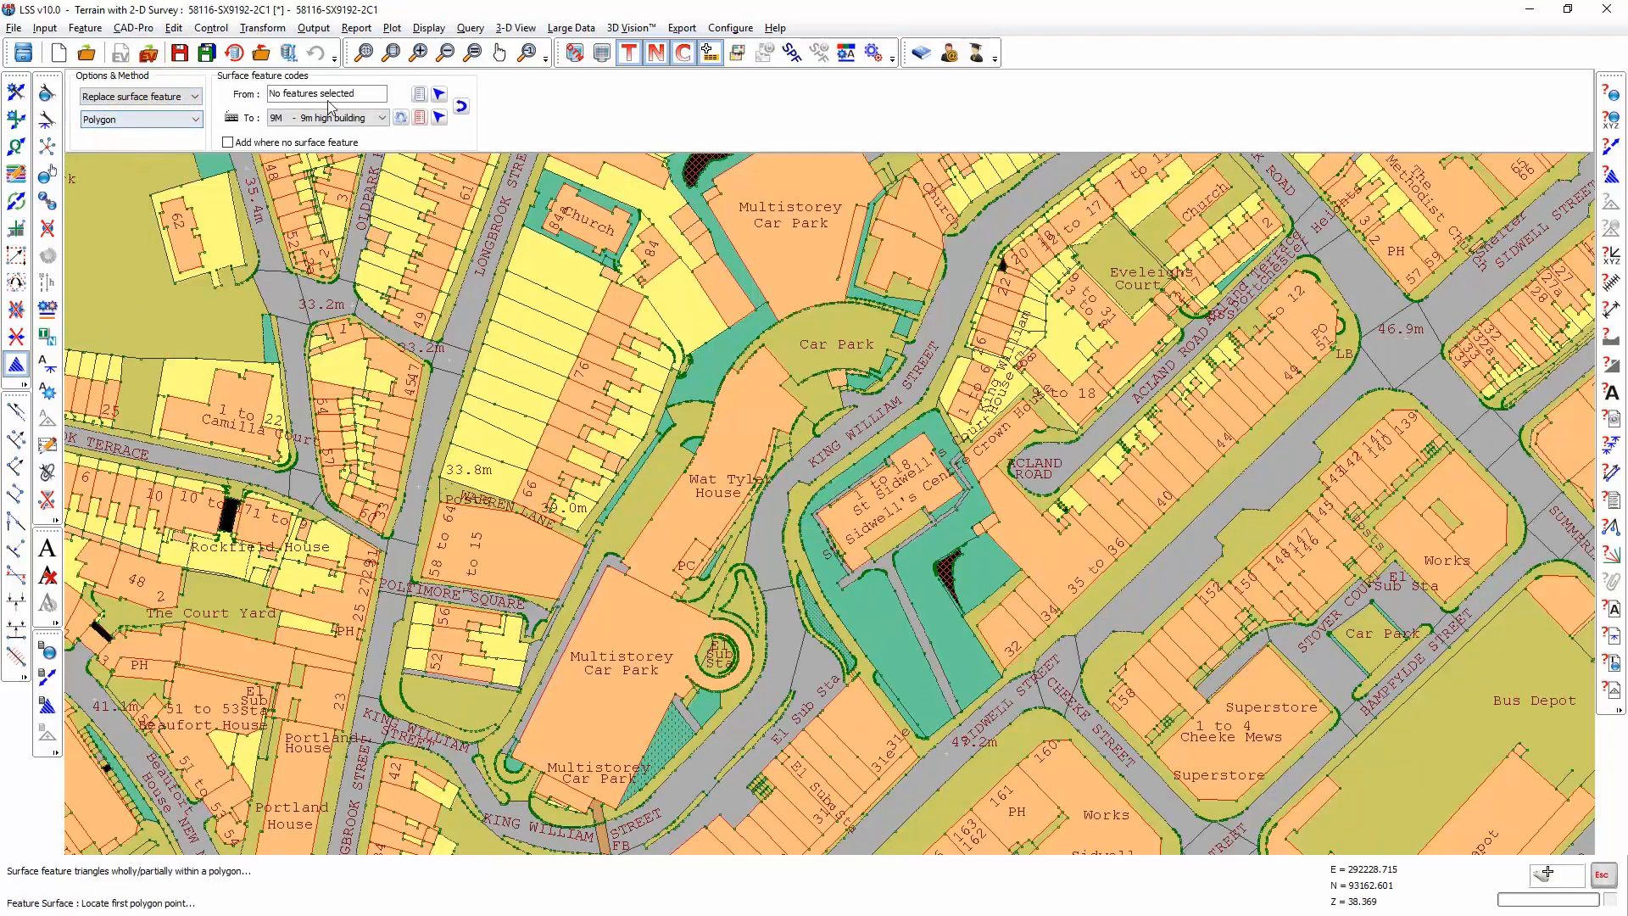
pyautogui.click(438, 94)
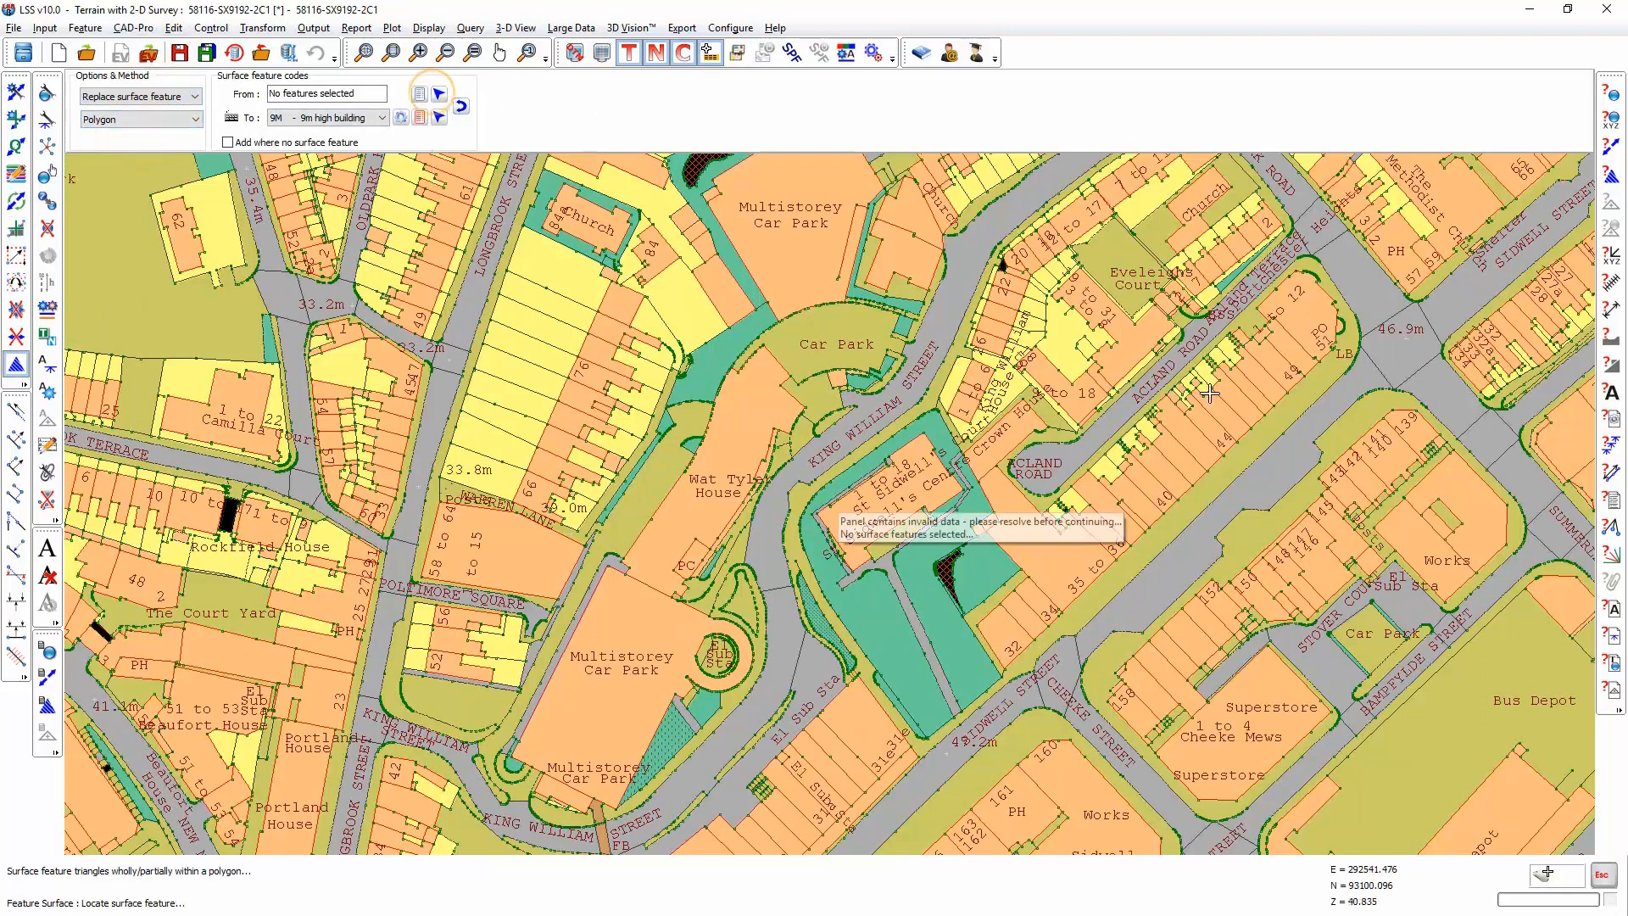
pyautogui.click(1197, 440)
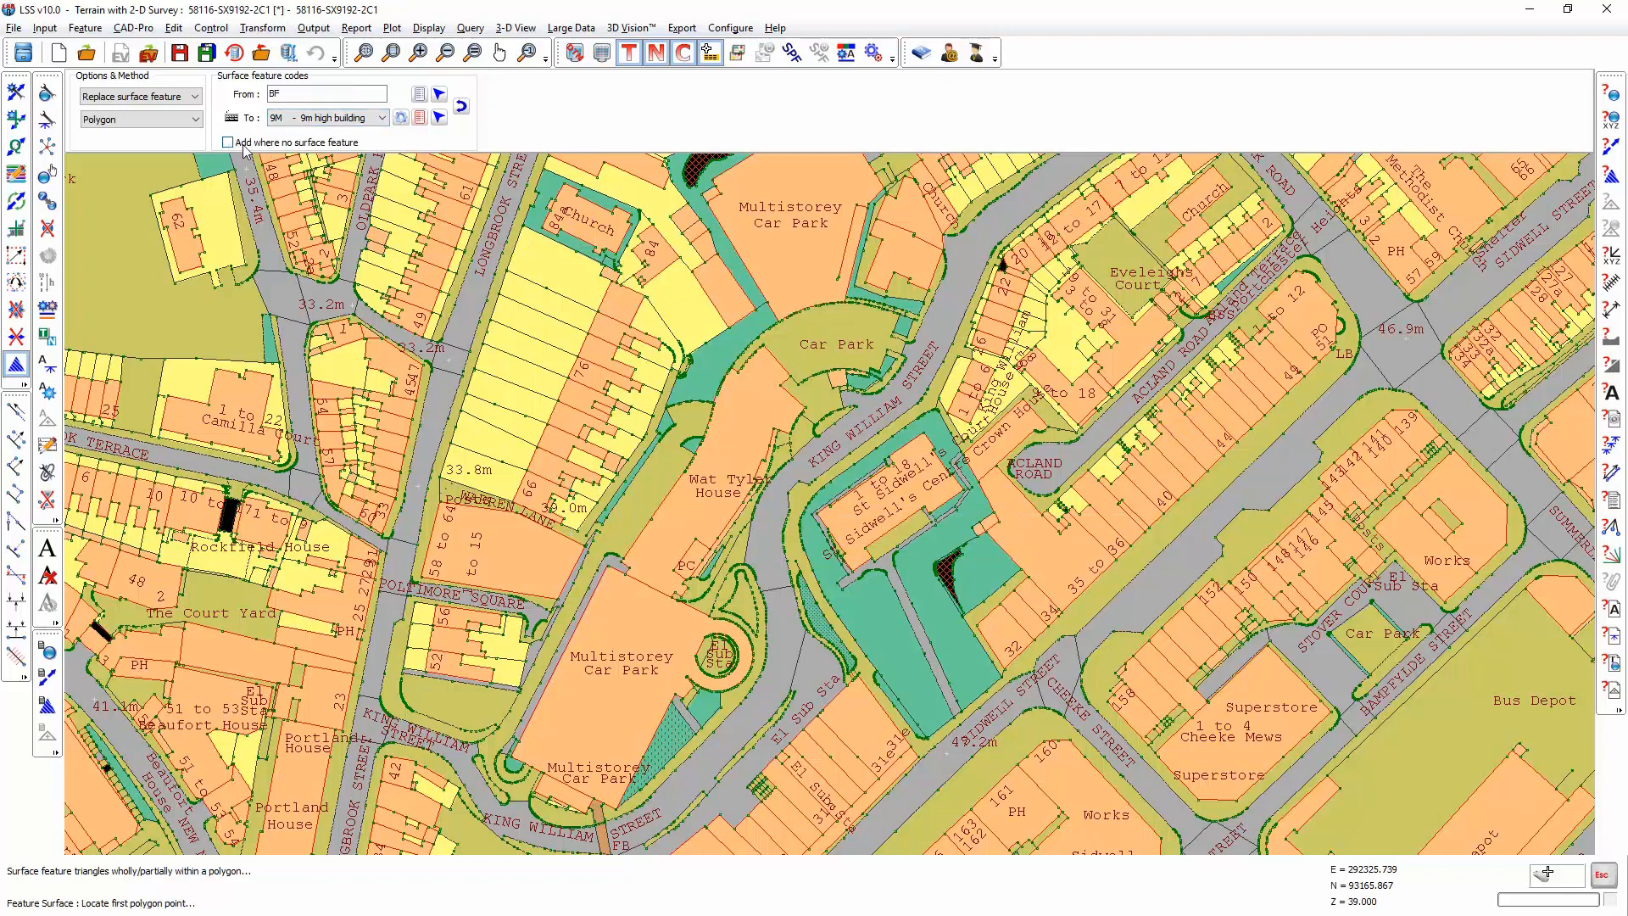
# Replace BF with 9M inside a polygon drawn around the block of buildings between Acland Road and Sidwell Street.
pyautogui.click(1101, 426)
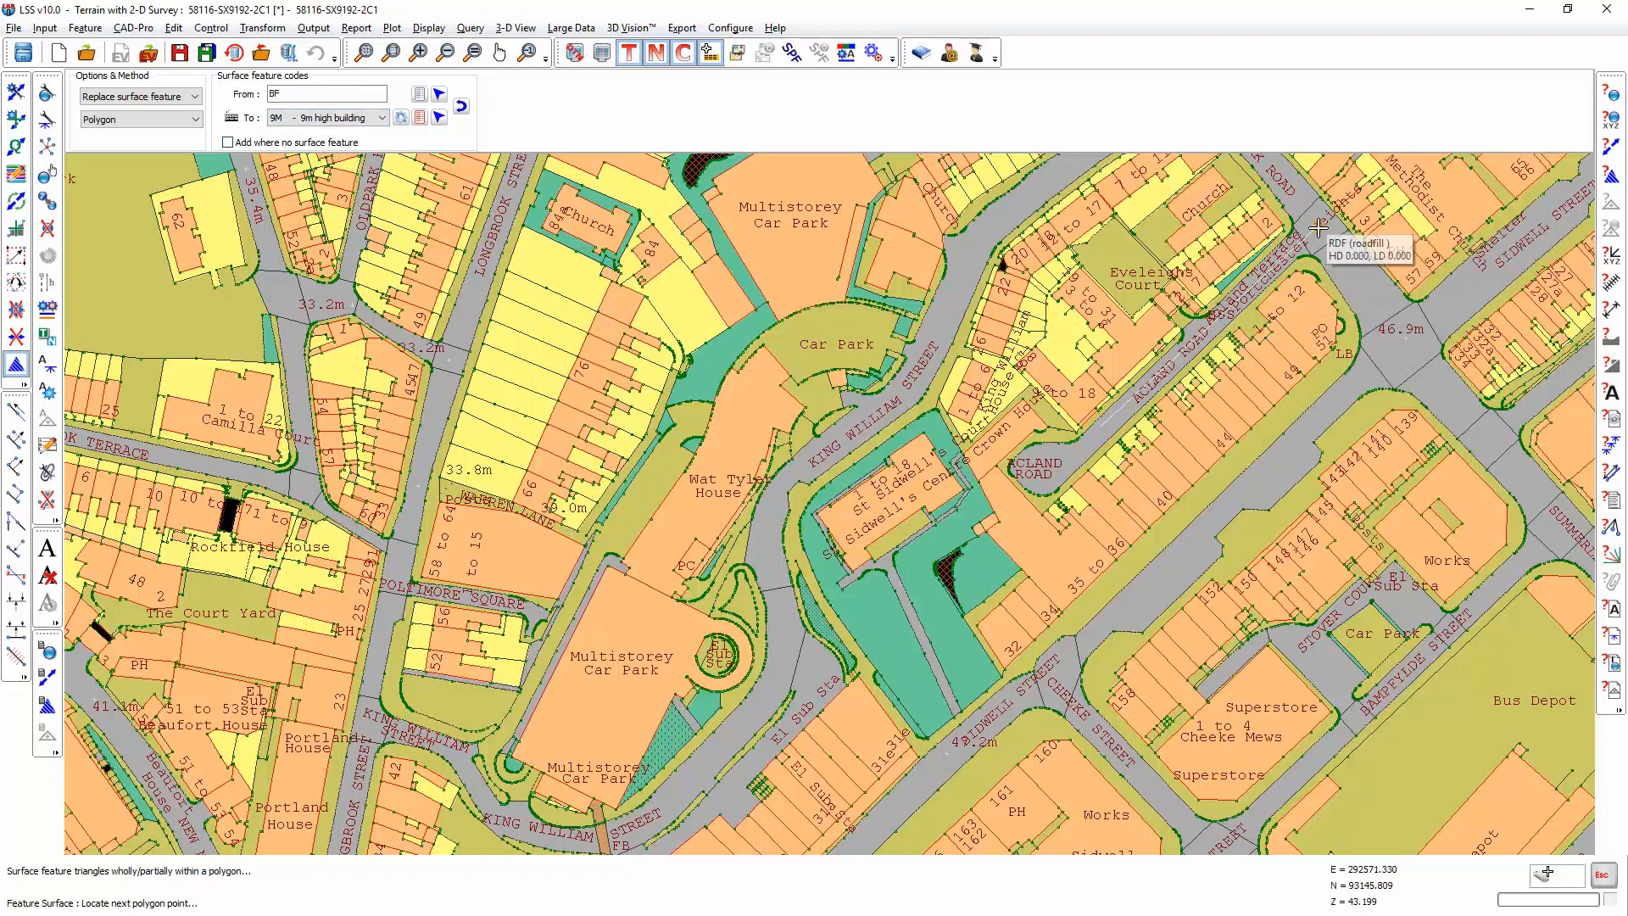
pyautogui.click(1391, 330)
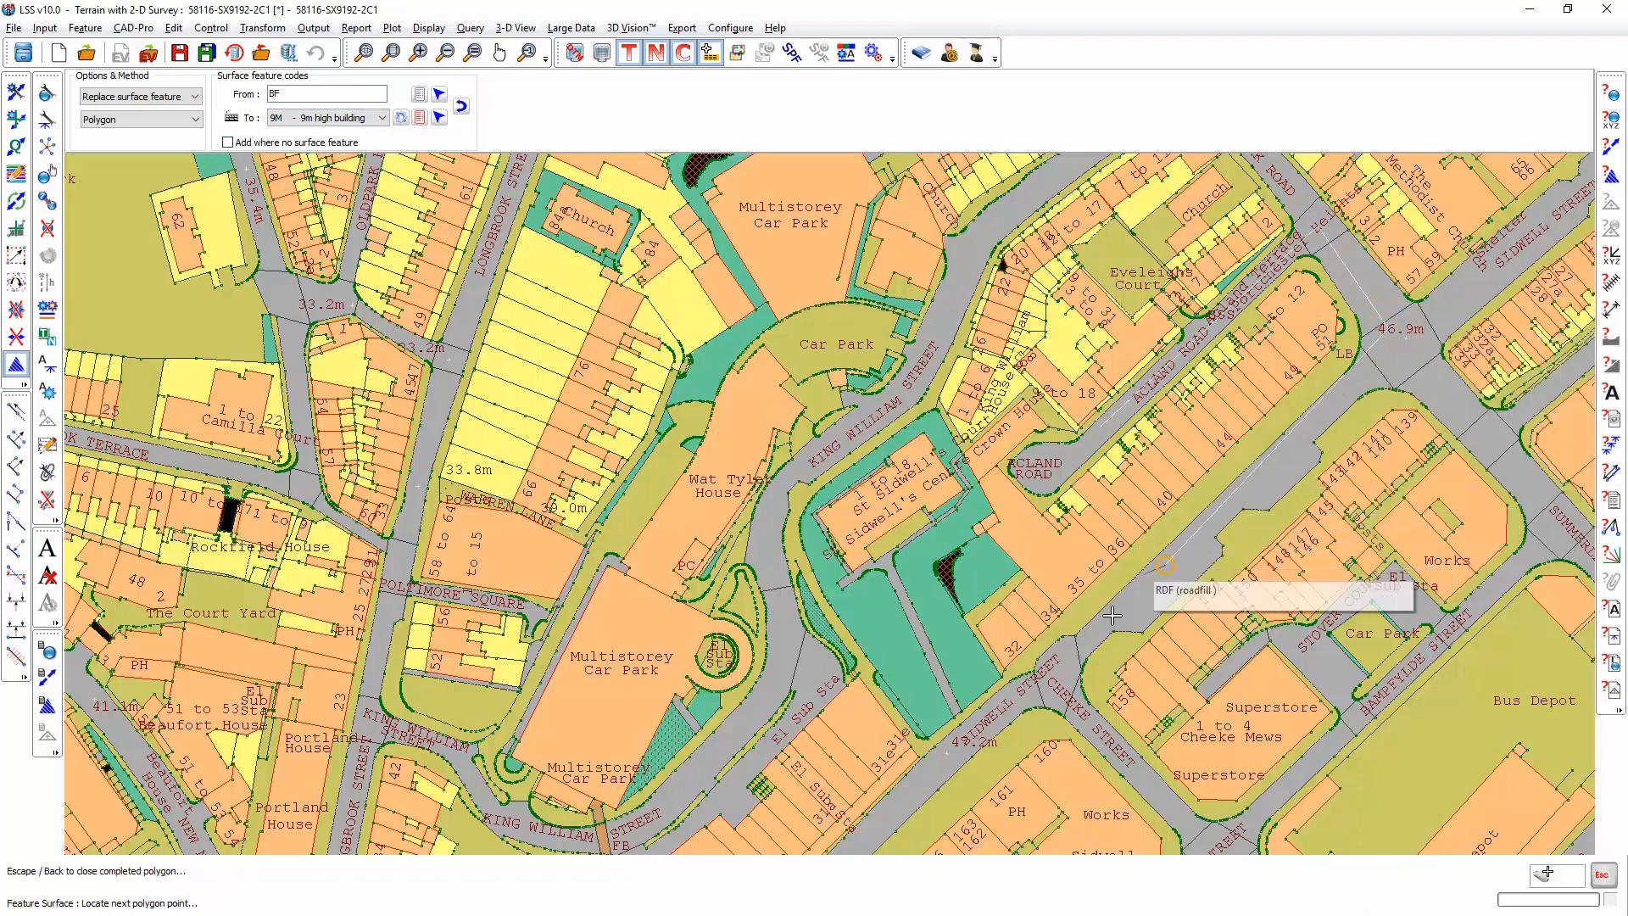
pyautogui.click(943, 652)
pyautogui.click(923, 566)
pyautogui.click(986, 441)
pyautogui.click(1068, 448)
pyautogui.click(1099, 434)
pyautogui.press('Escape')
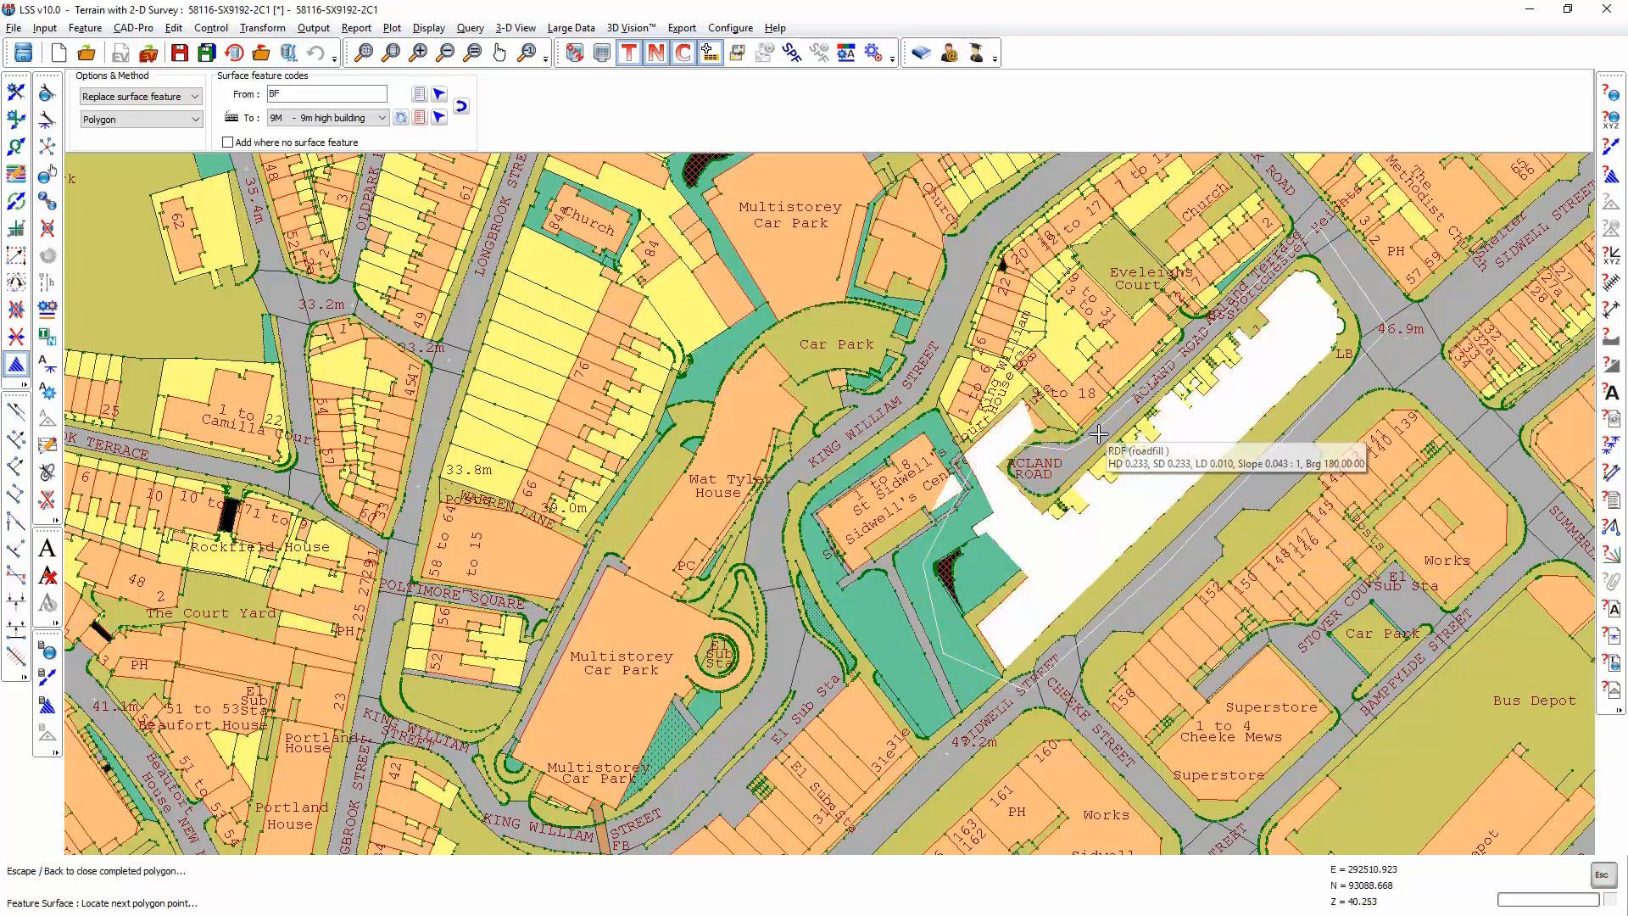
pyautogui.click(938, 520)
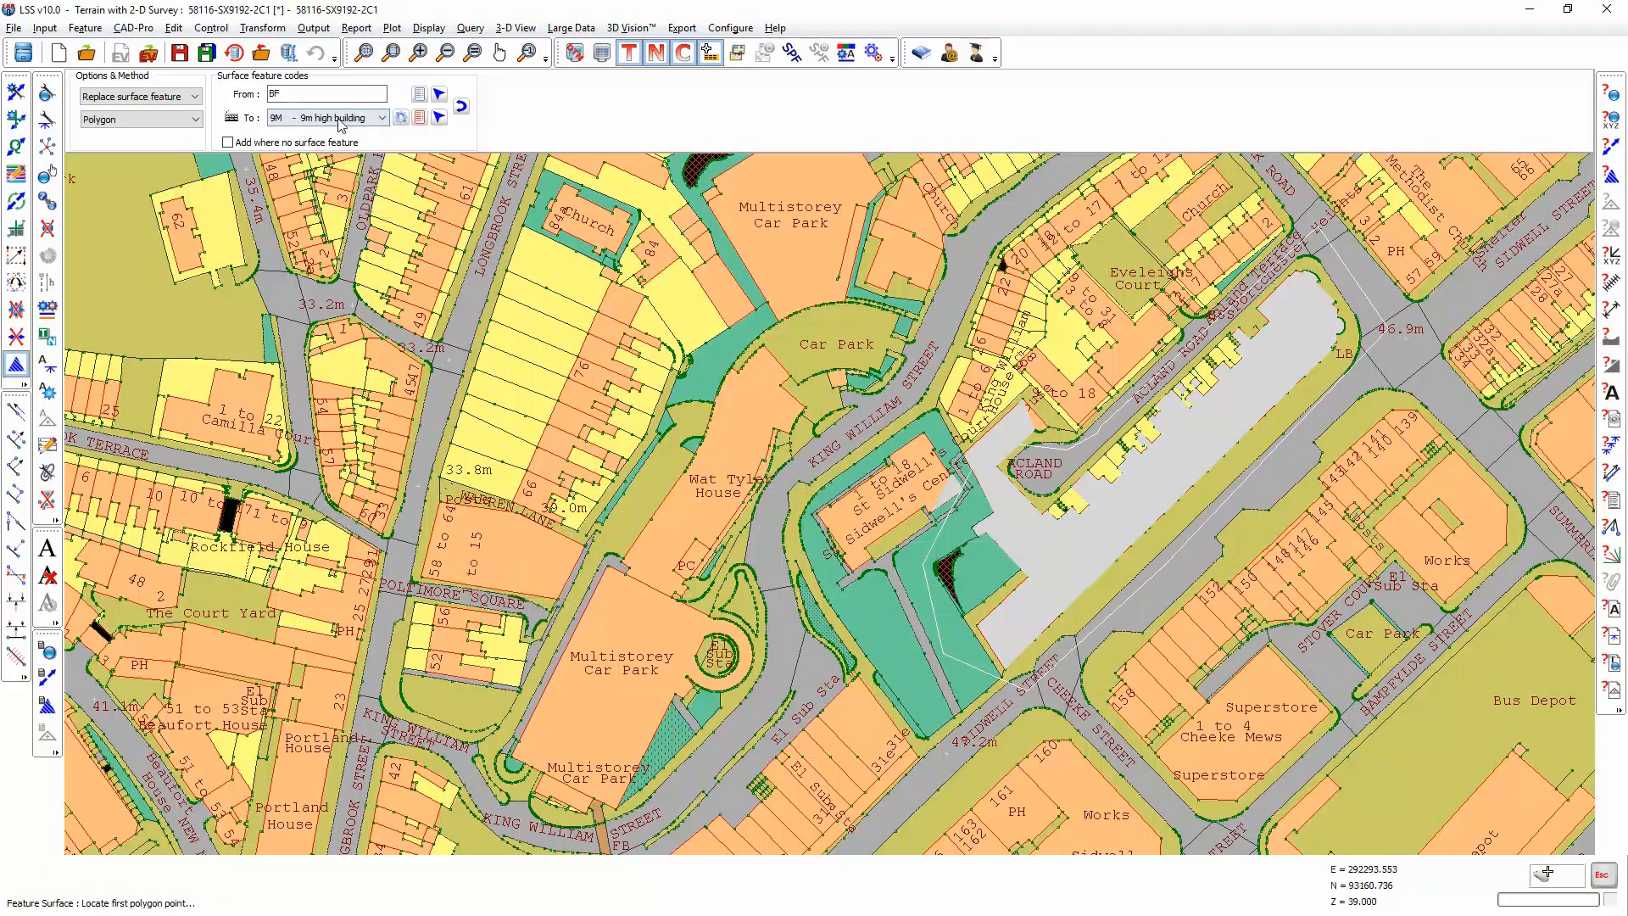
# Switch the surface replacement method to Enclosure and set the replacement feature to 25M, the 25m building.
pyautogui.click(197, 120)
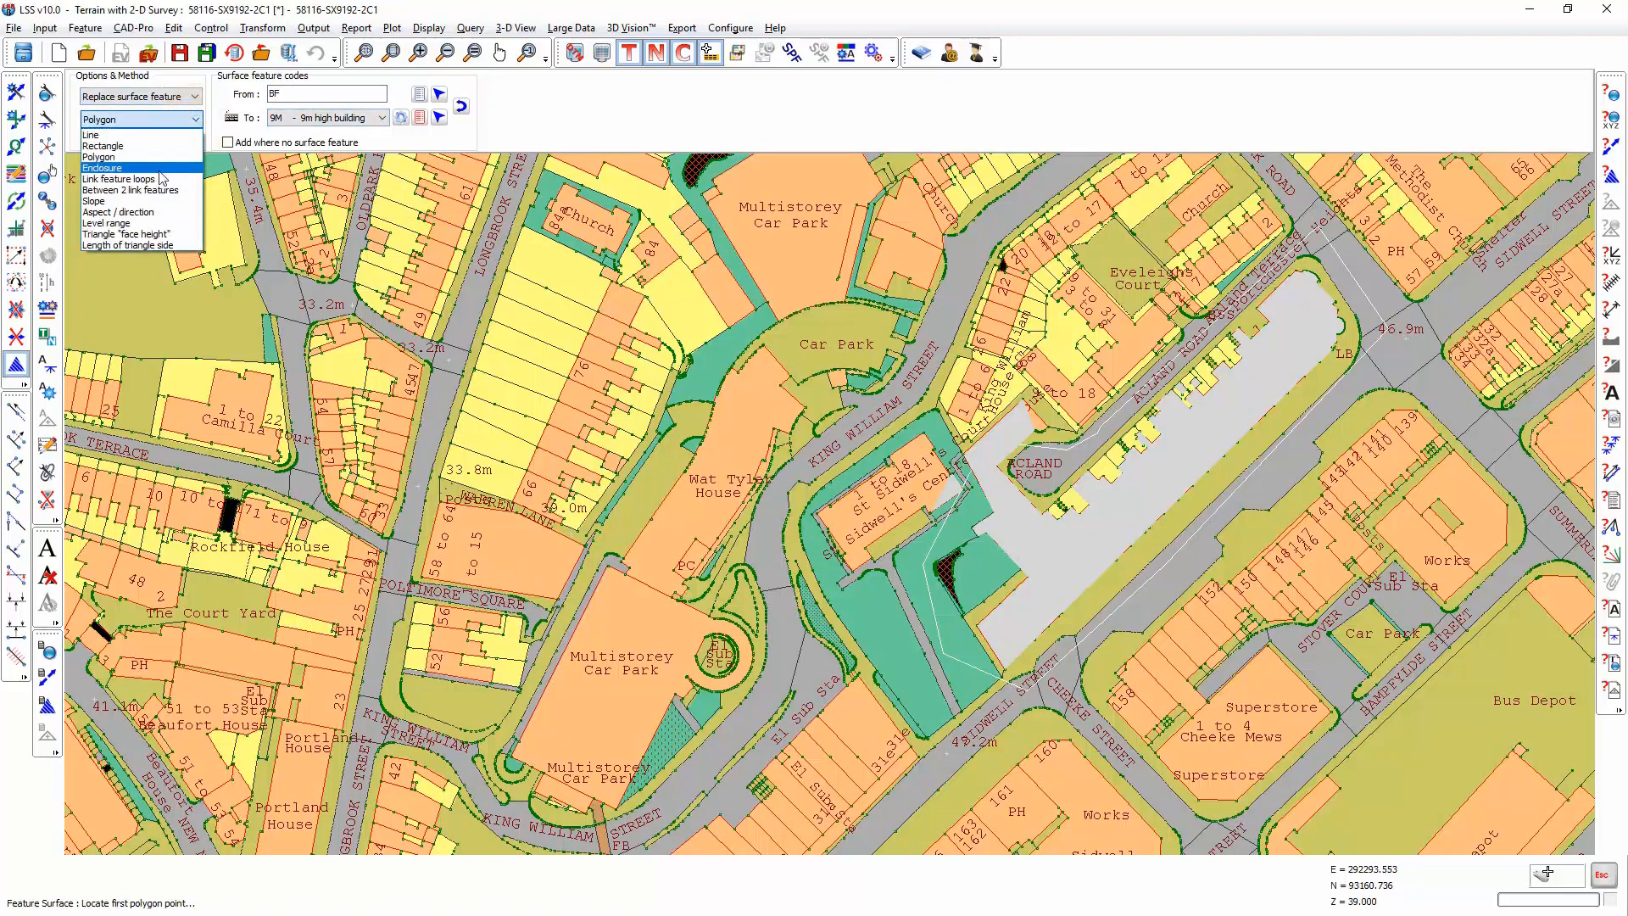
pyautogui.click(118, 168)
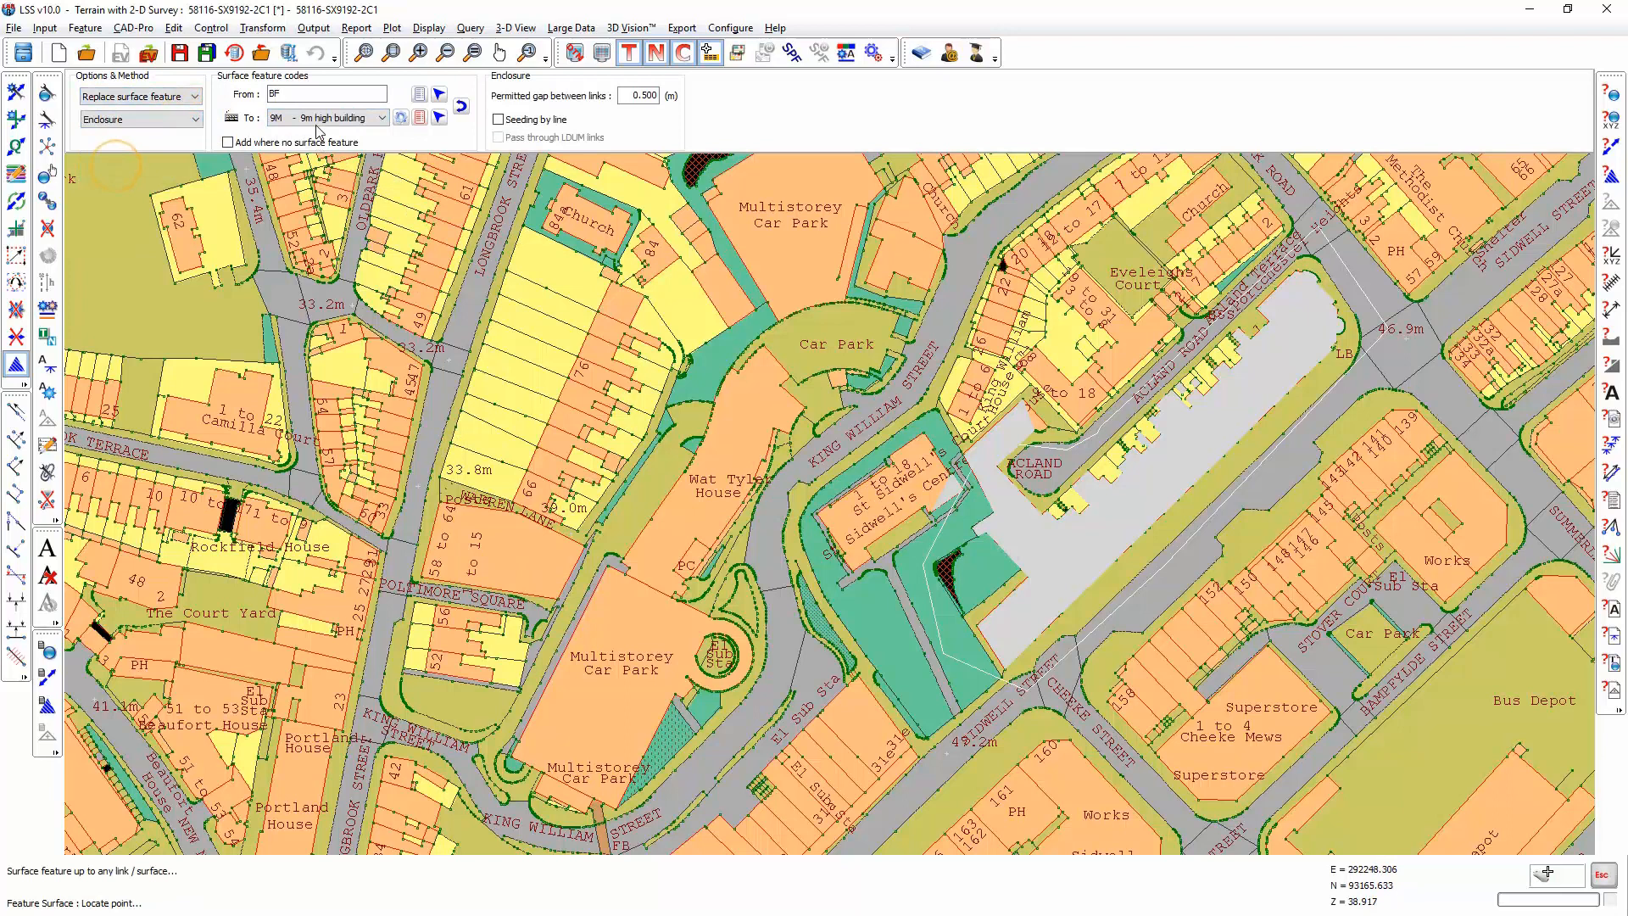
pyautogui.click(344, 120)
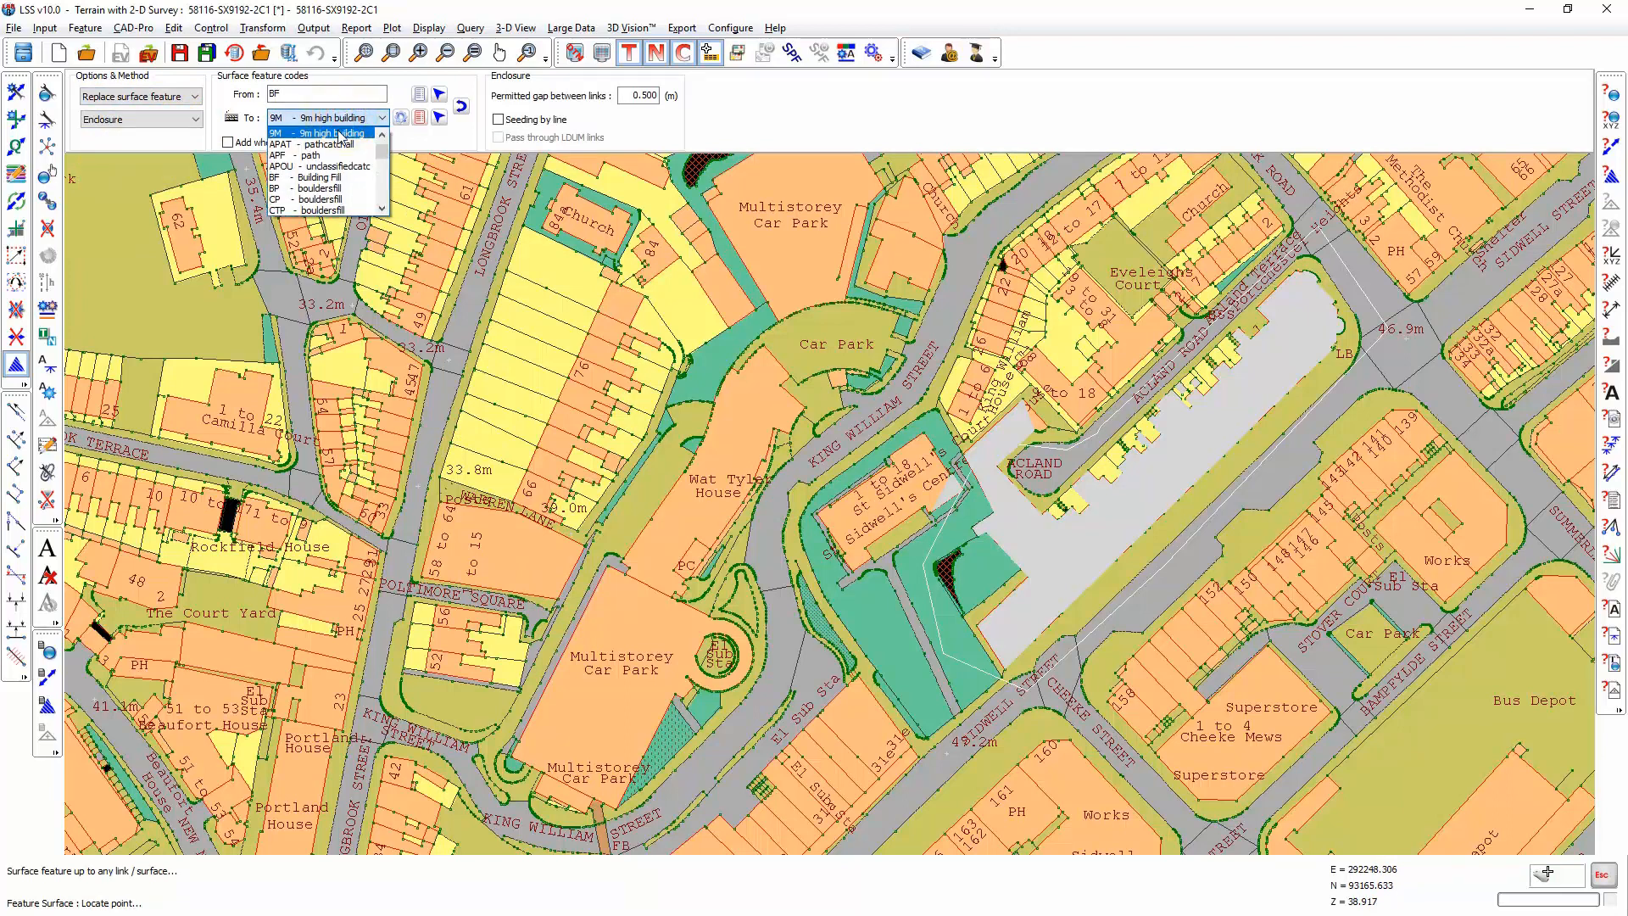
pyautogui.scroll(2, 337, 136)
pyautogui.click(331, 155)
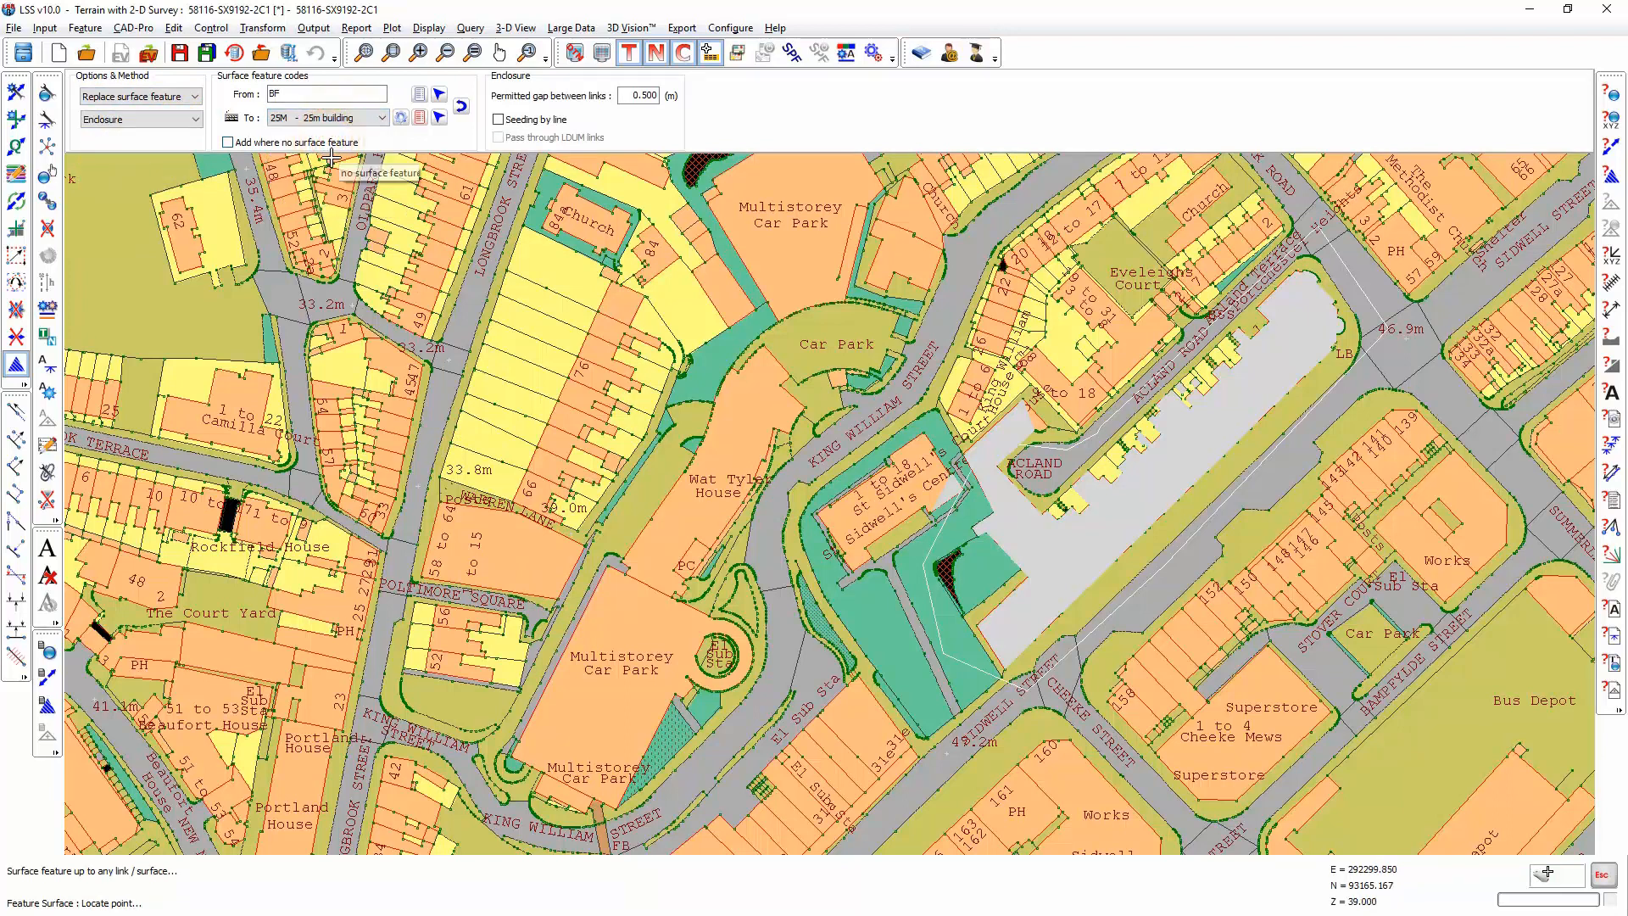
# Replace BF with 25M in the multistorey car park beside King William Street, Wat Tyler House and the PC enclosure.
pyautogui.click(626, 651)
pyautogui.click(938, 521)
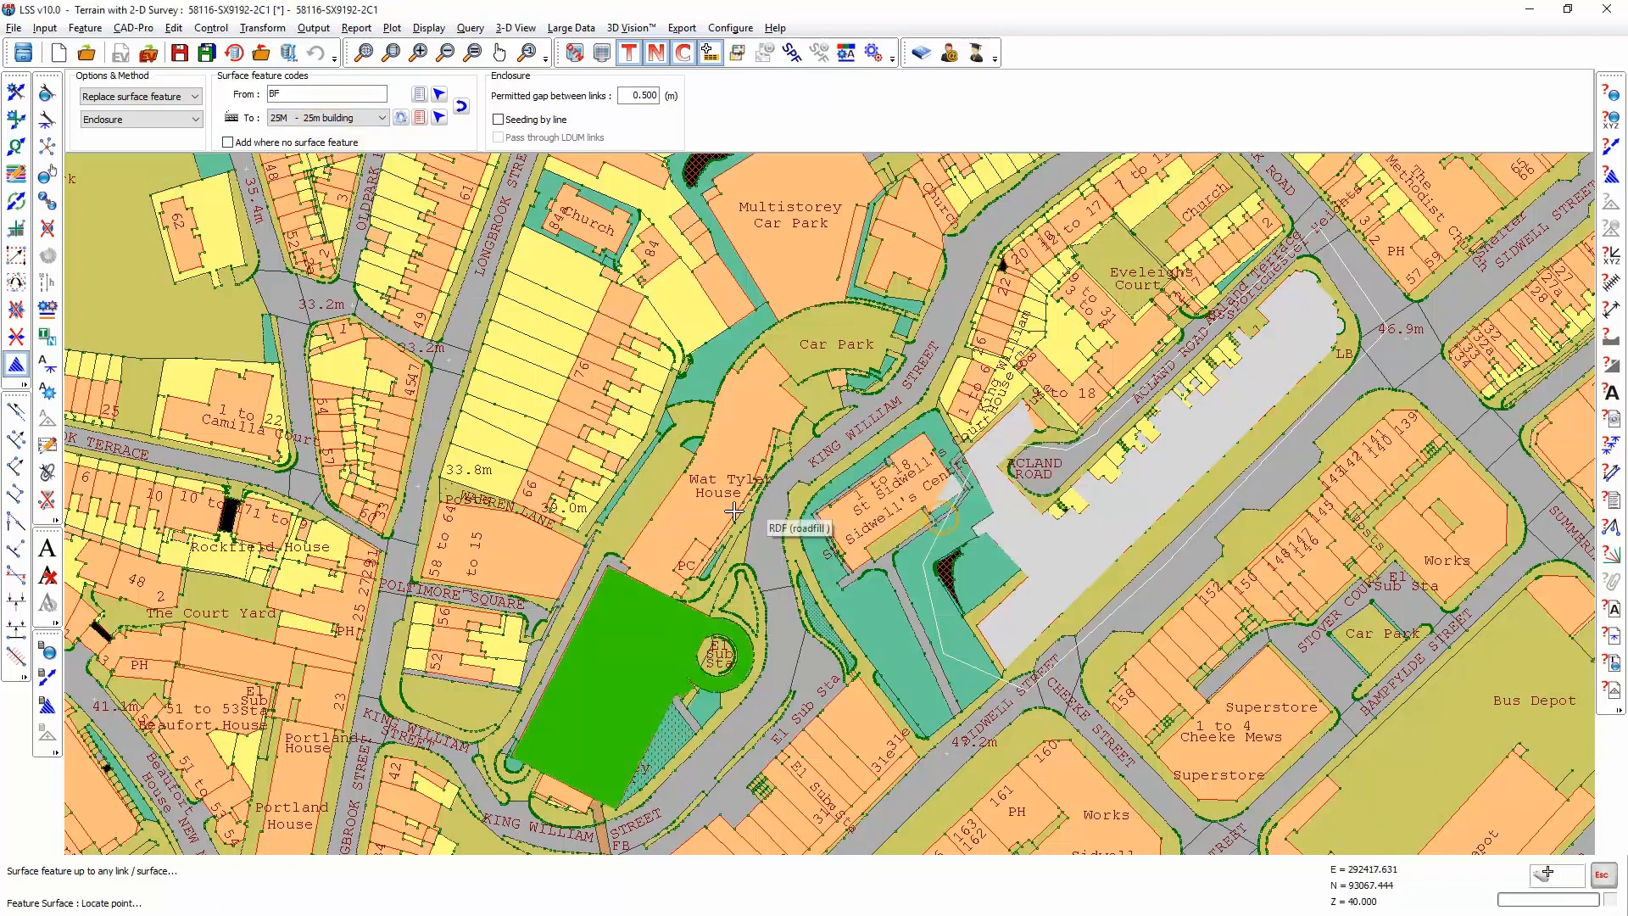
pyautogui.click(689, 499)
pyautogui.click(940, 520)
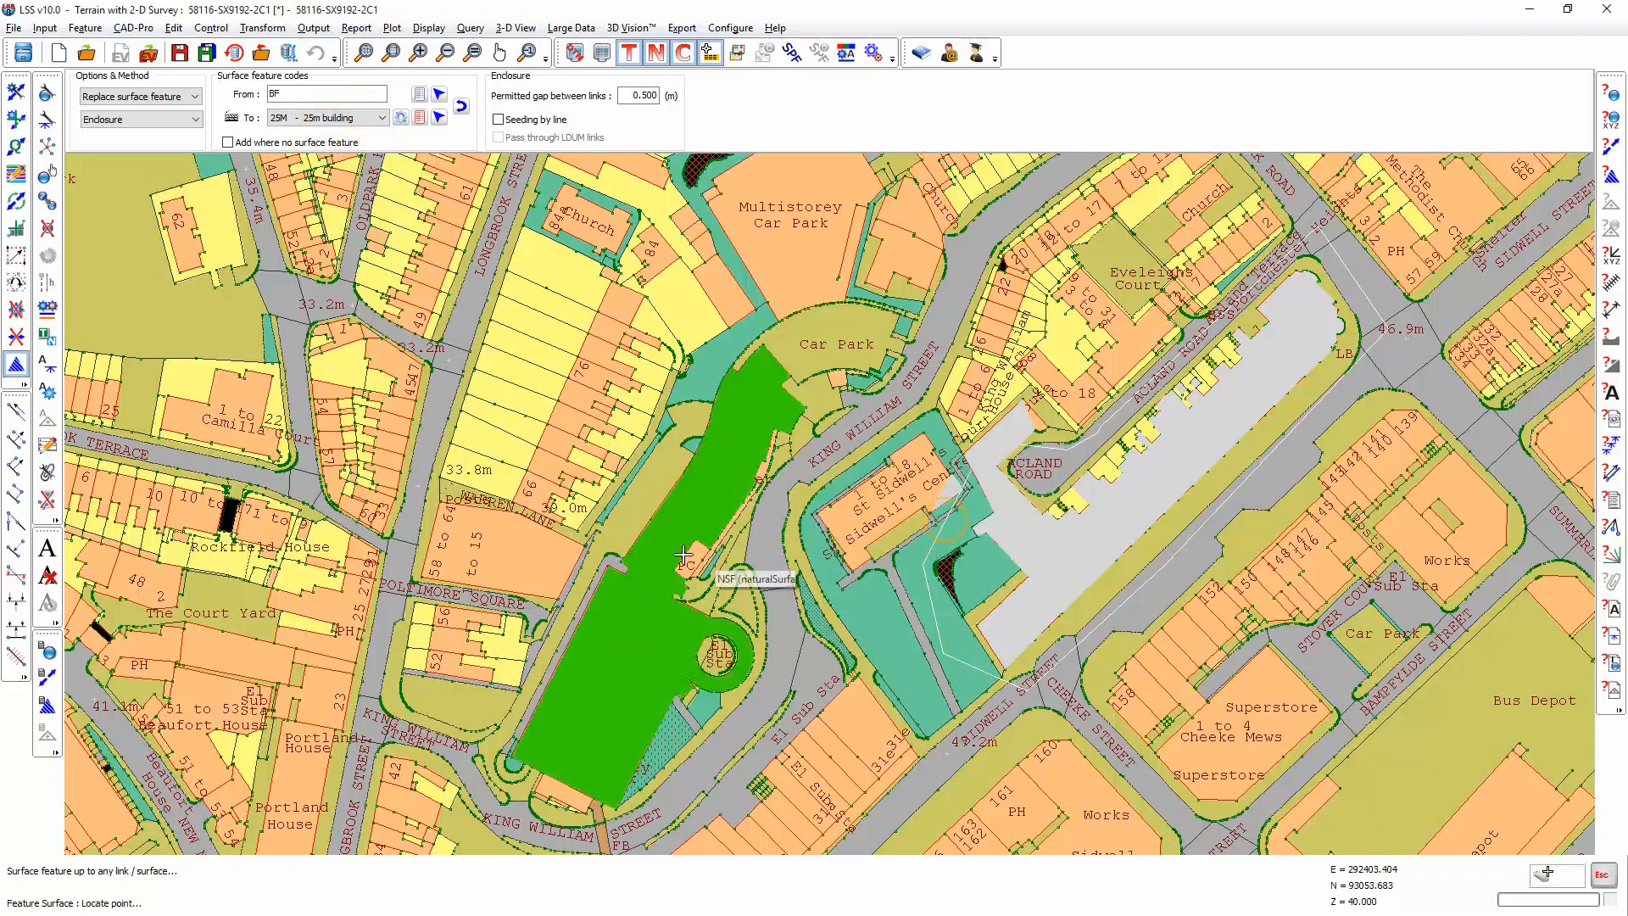
pyautogui.click(692, 560)
pyautogui.click(937, 521)
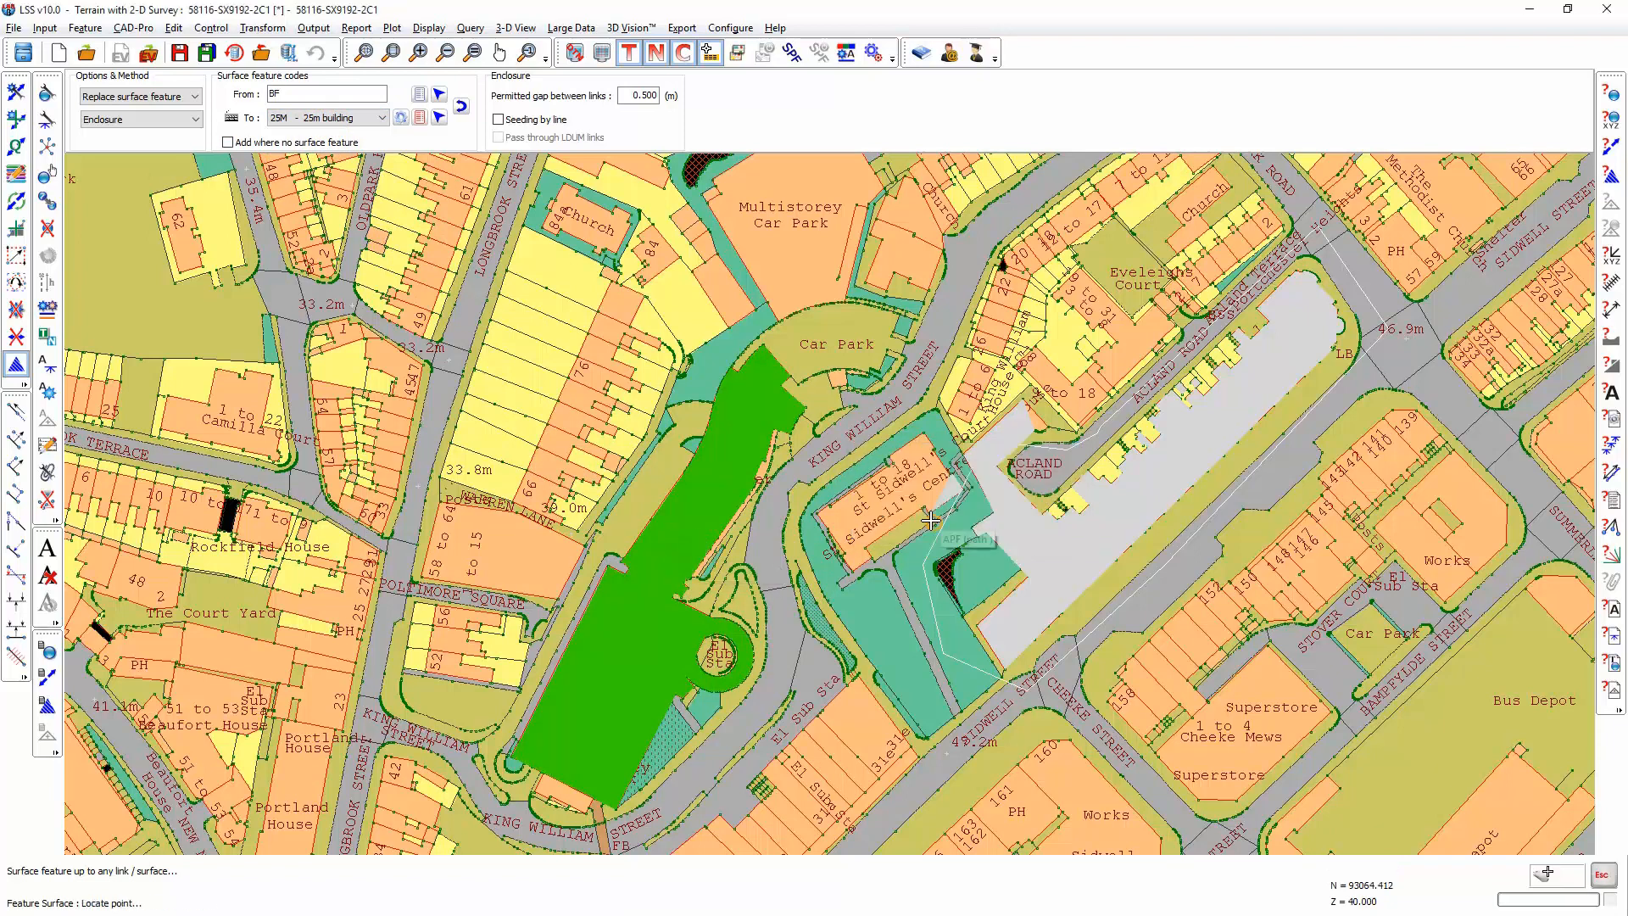
# Replace BF with 12M in the building enclosure on the north side of Poltimore Square, and end the surface feature command.
pyautogui.click(326, 118)
pyautogui.click(310, 124)
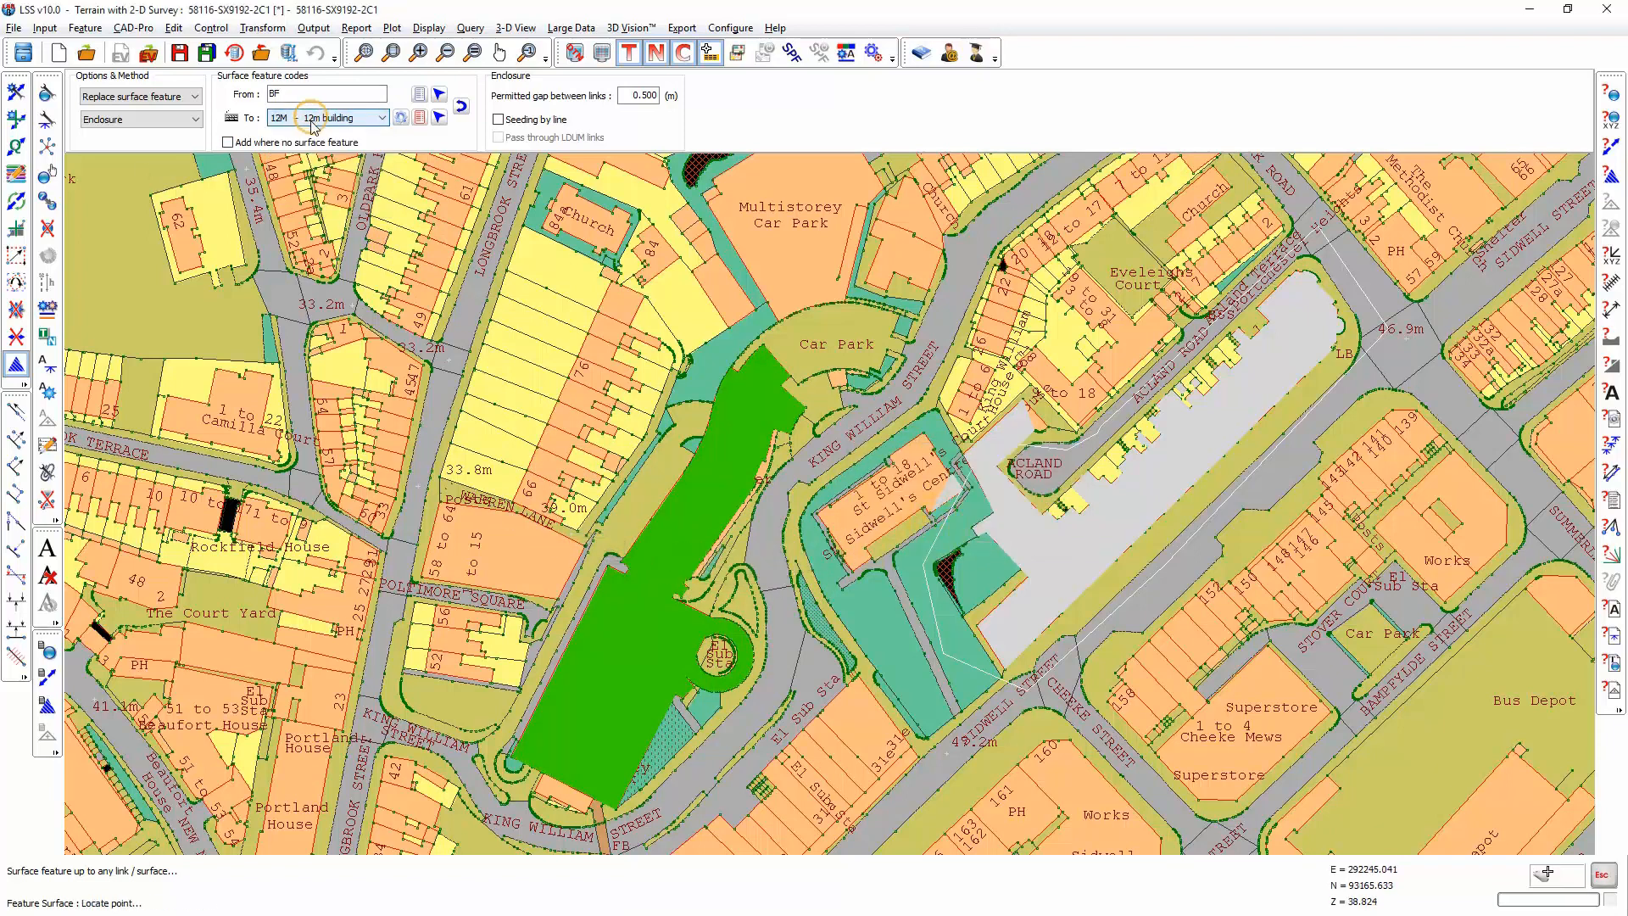
pyautogui.click(471, 554)
pyautogui.click(938, 522)
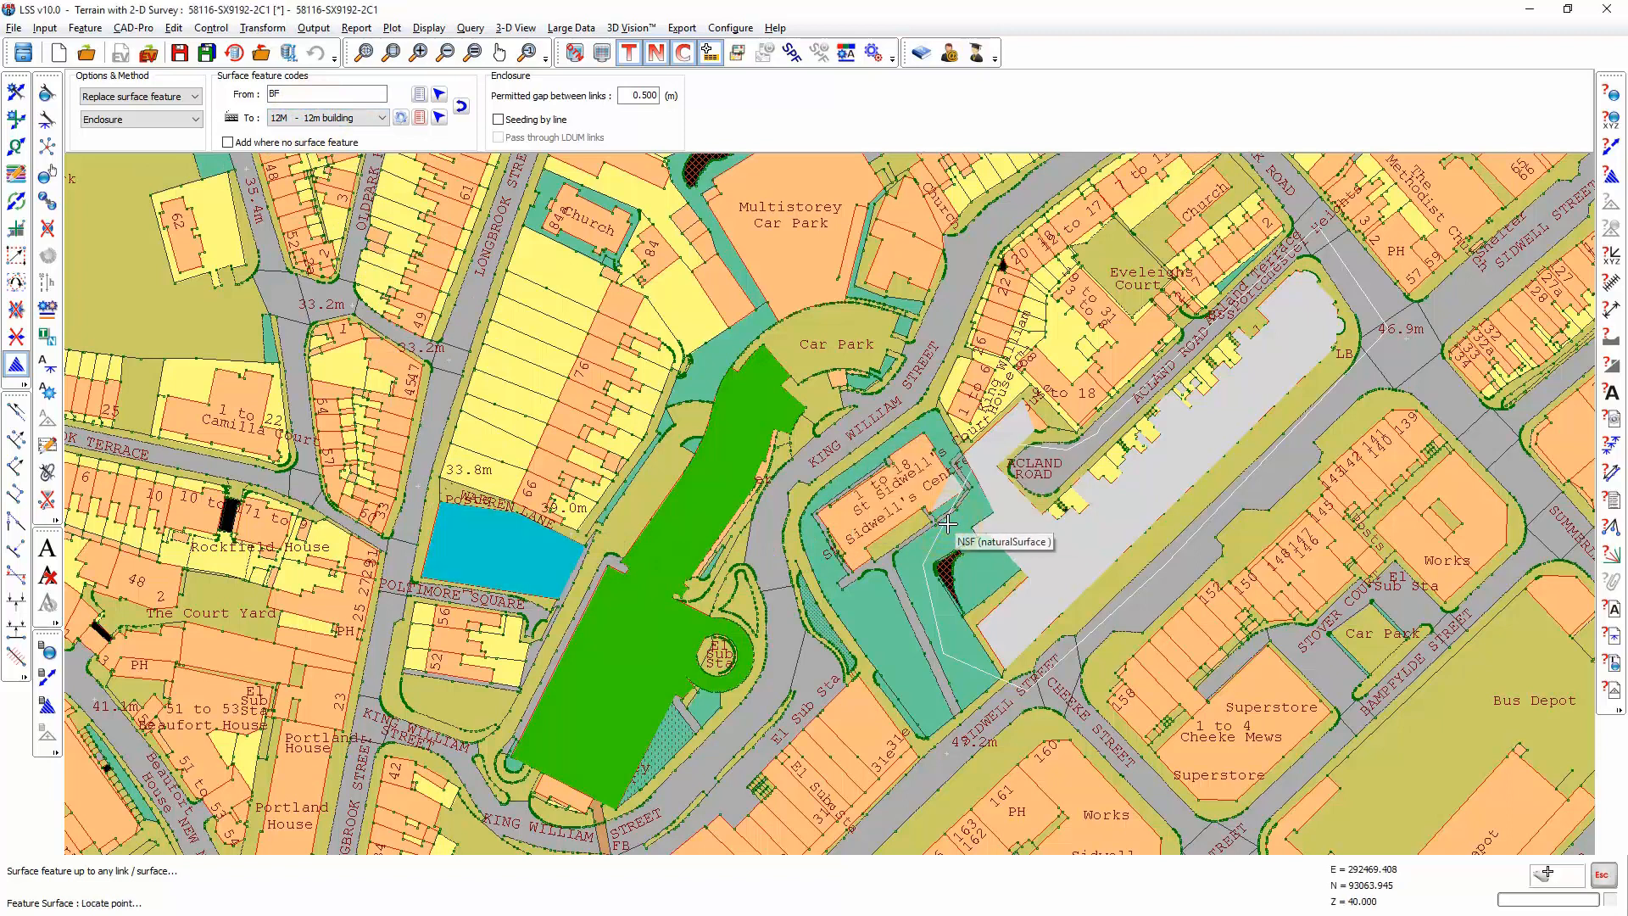
pyautogui.press('Escape')
# Query a section from Longbrook Terrace eastwards through the 12M and 25M buildings, examine their heights and close it.
pyautogui.scroll(-1, 1259, 426)
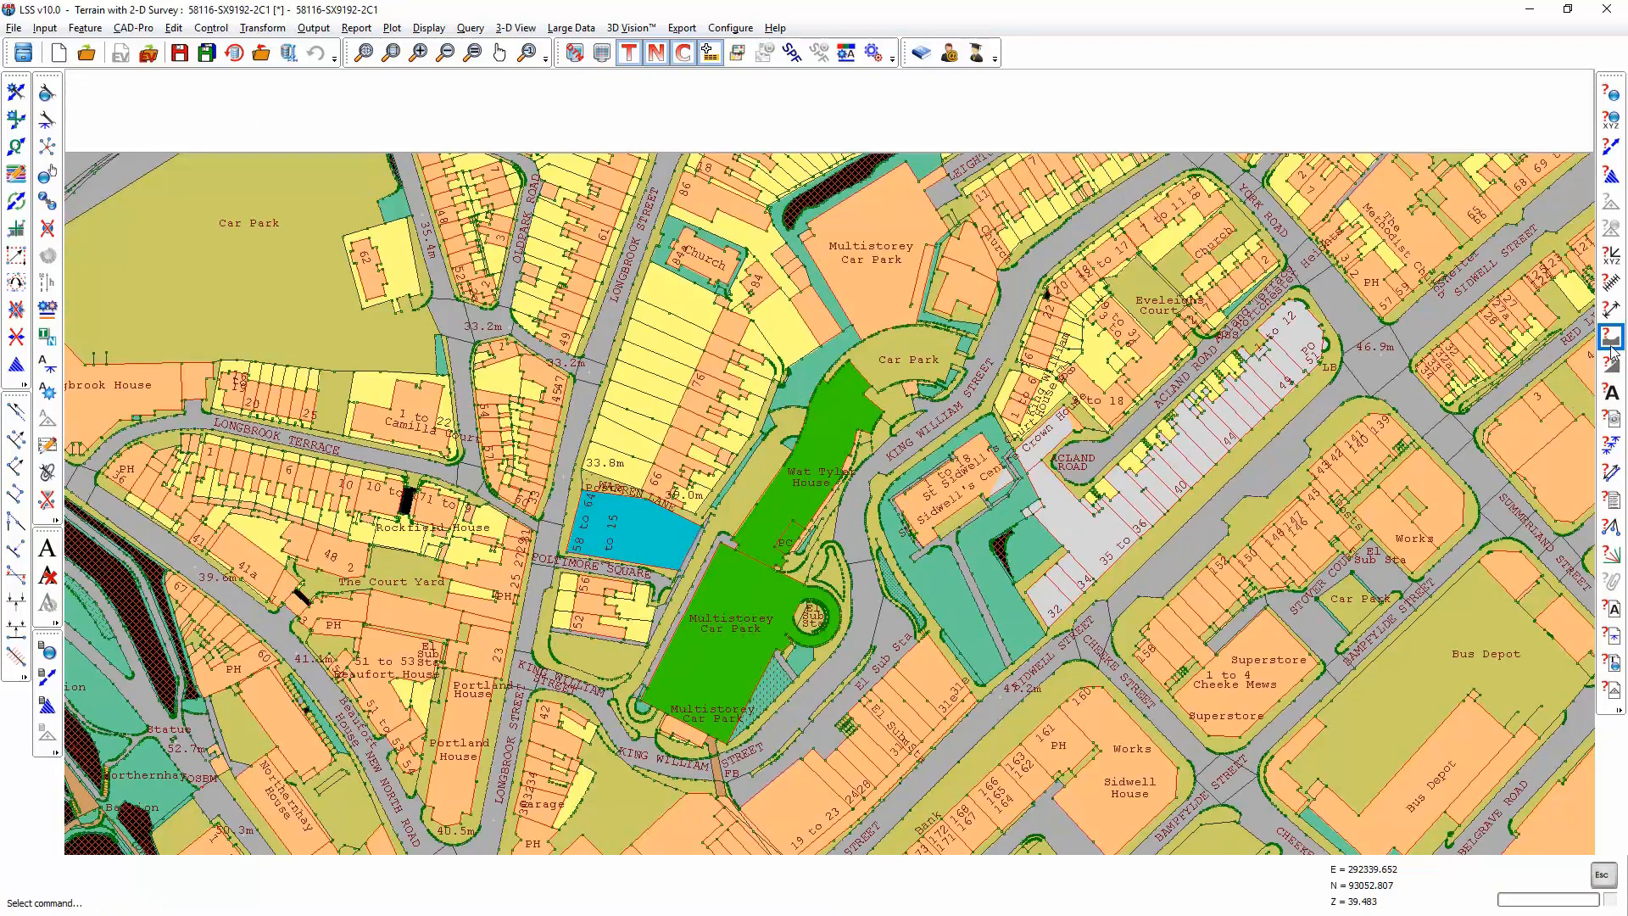
pyautogui.click(1611, 342)
pyautogui.click(935, 753)
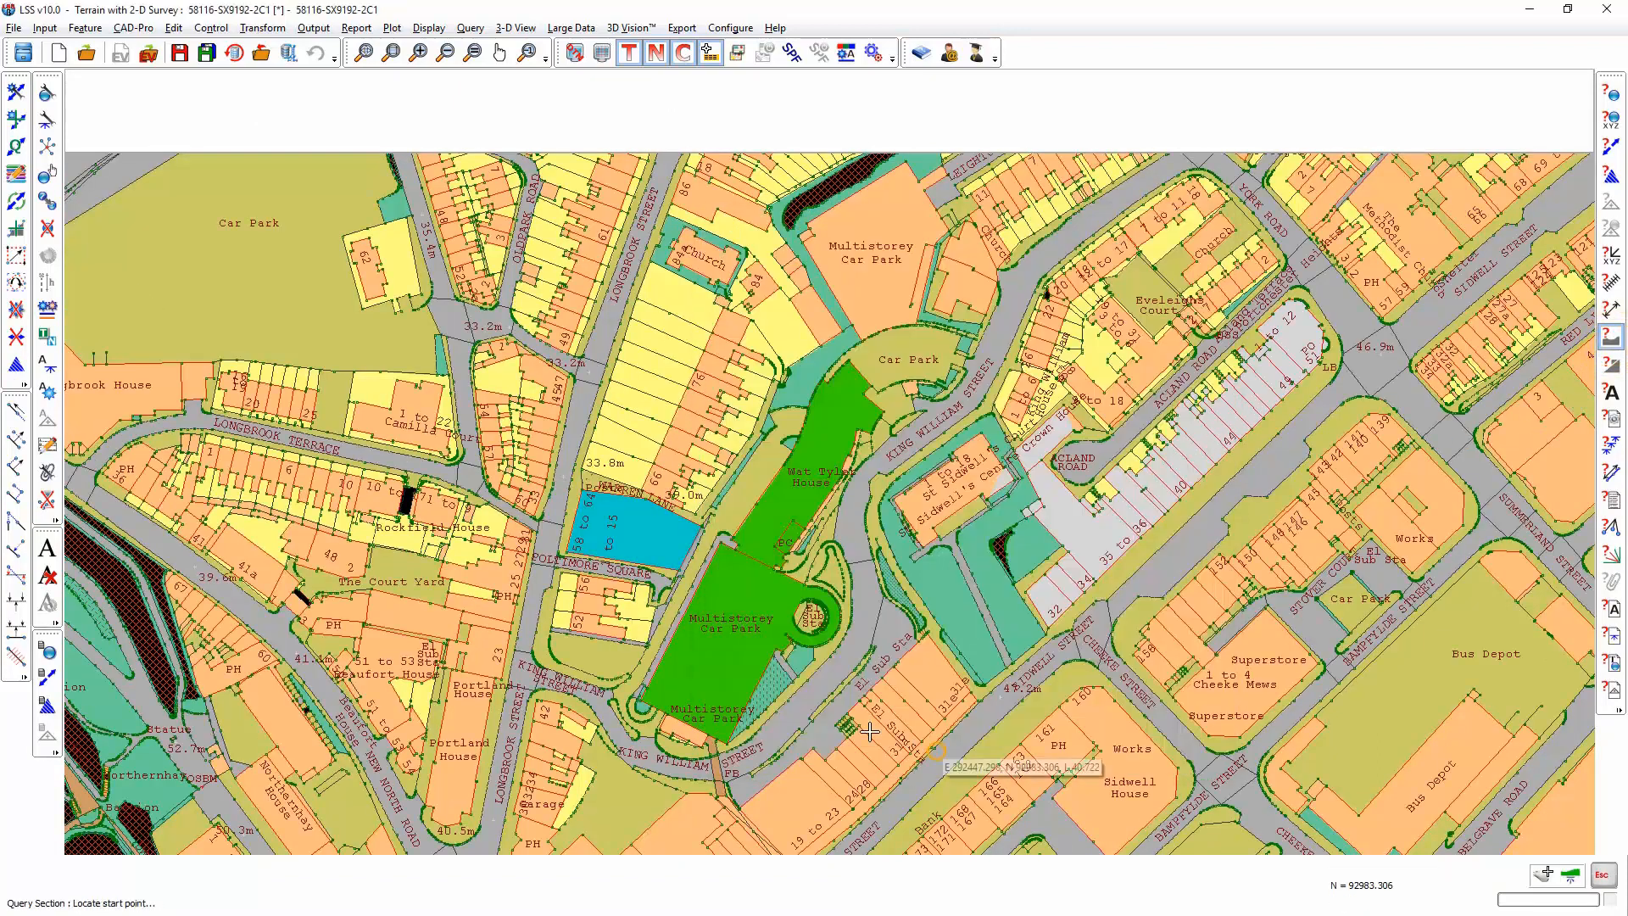
pyautogui.click(392, 498)
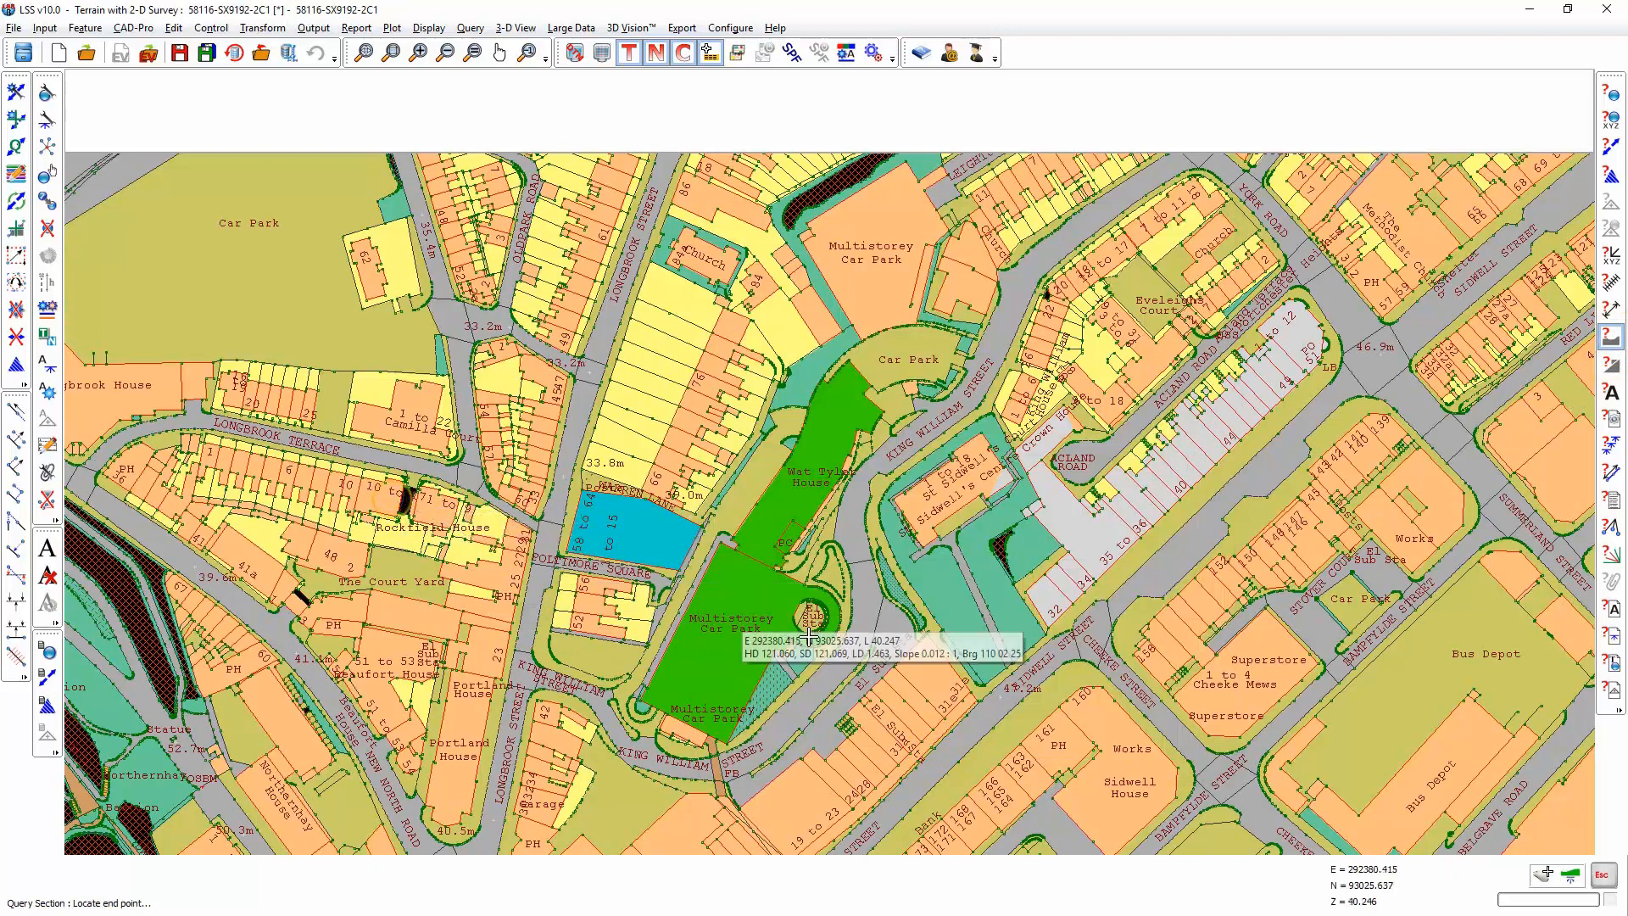
pyautogui.click(921, 604)
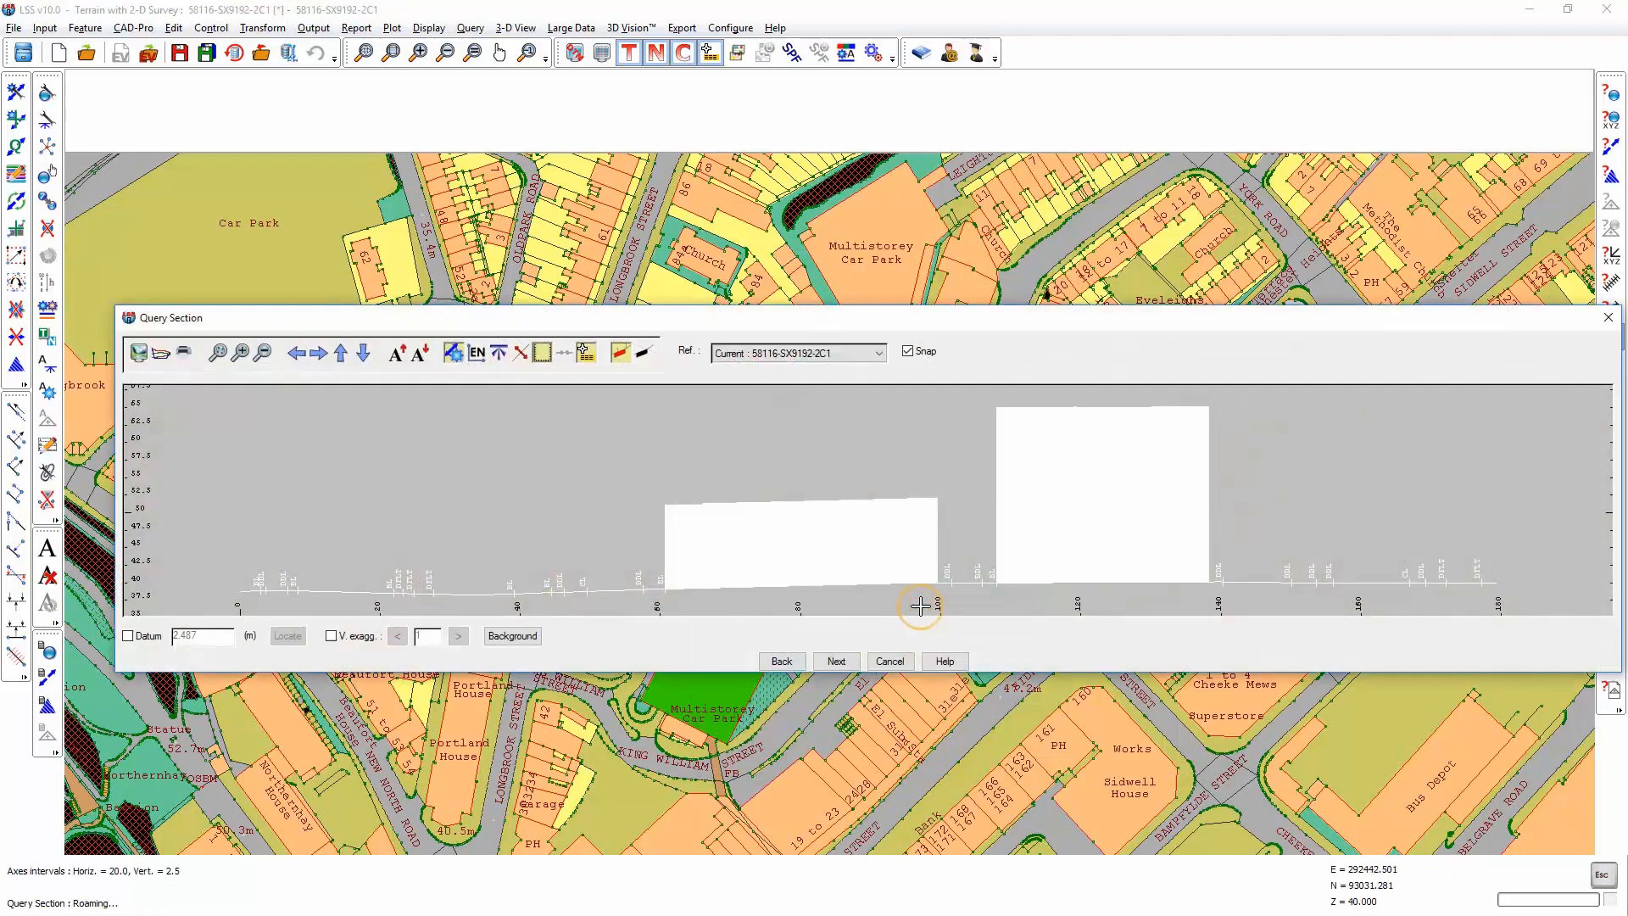
pyautogui.click(906, 668)
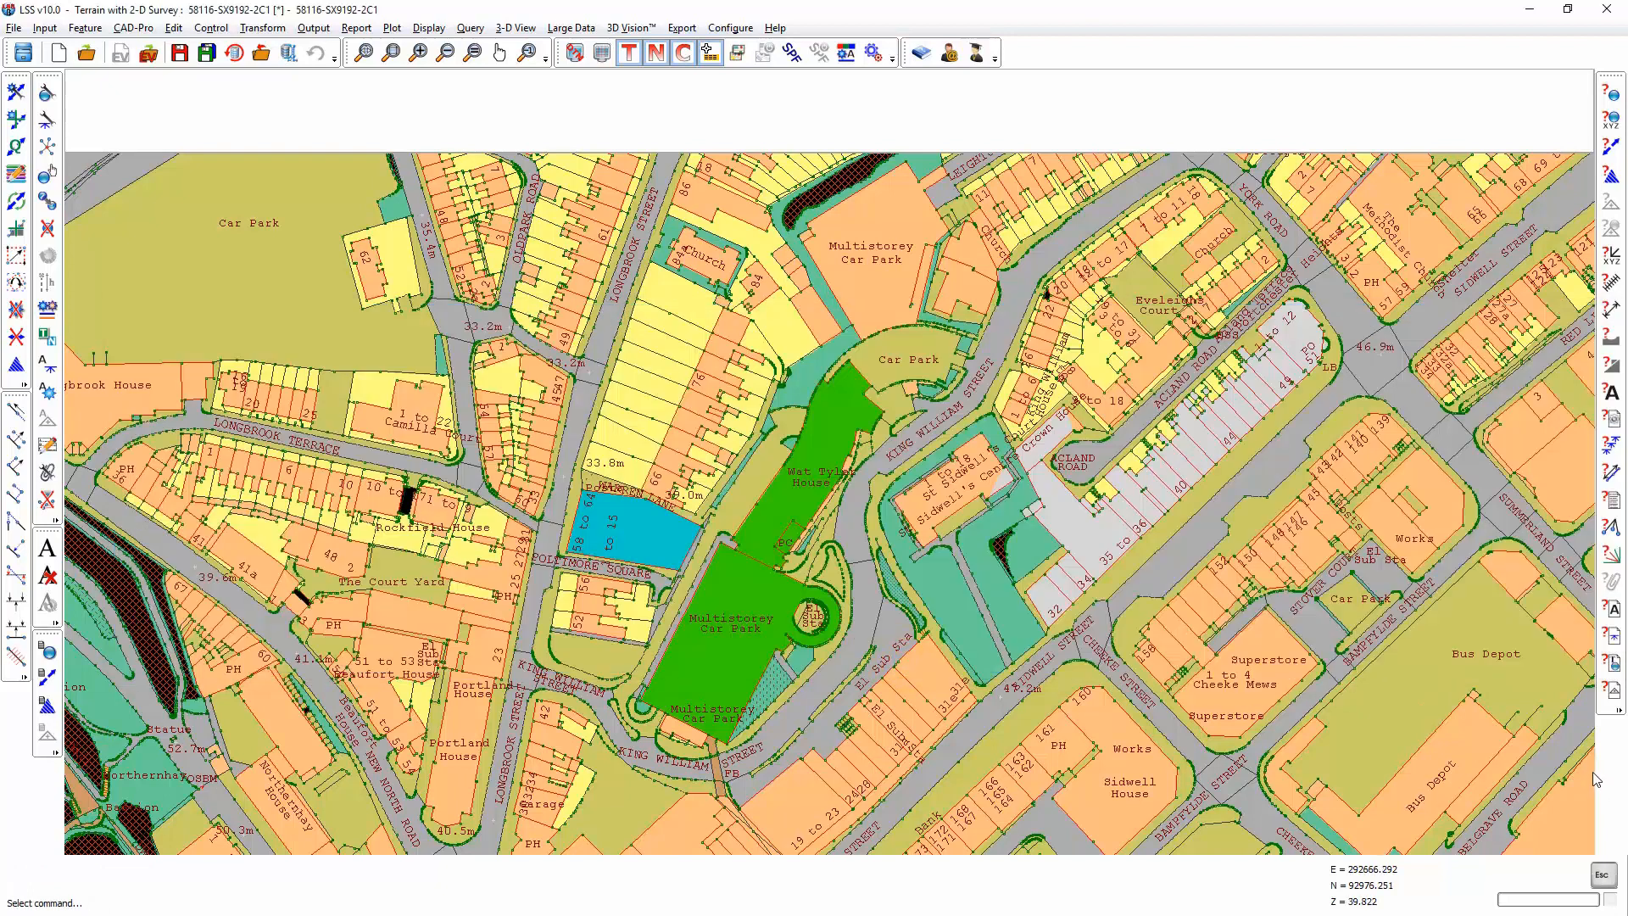
# Query the line of sight with the default settings from eye-points around the 25M buildings, the El Sub Sta and King William Street.
pyautogui.click(1612, 563)
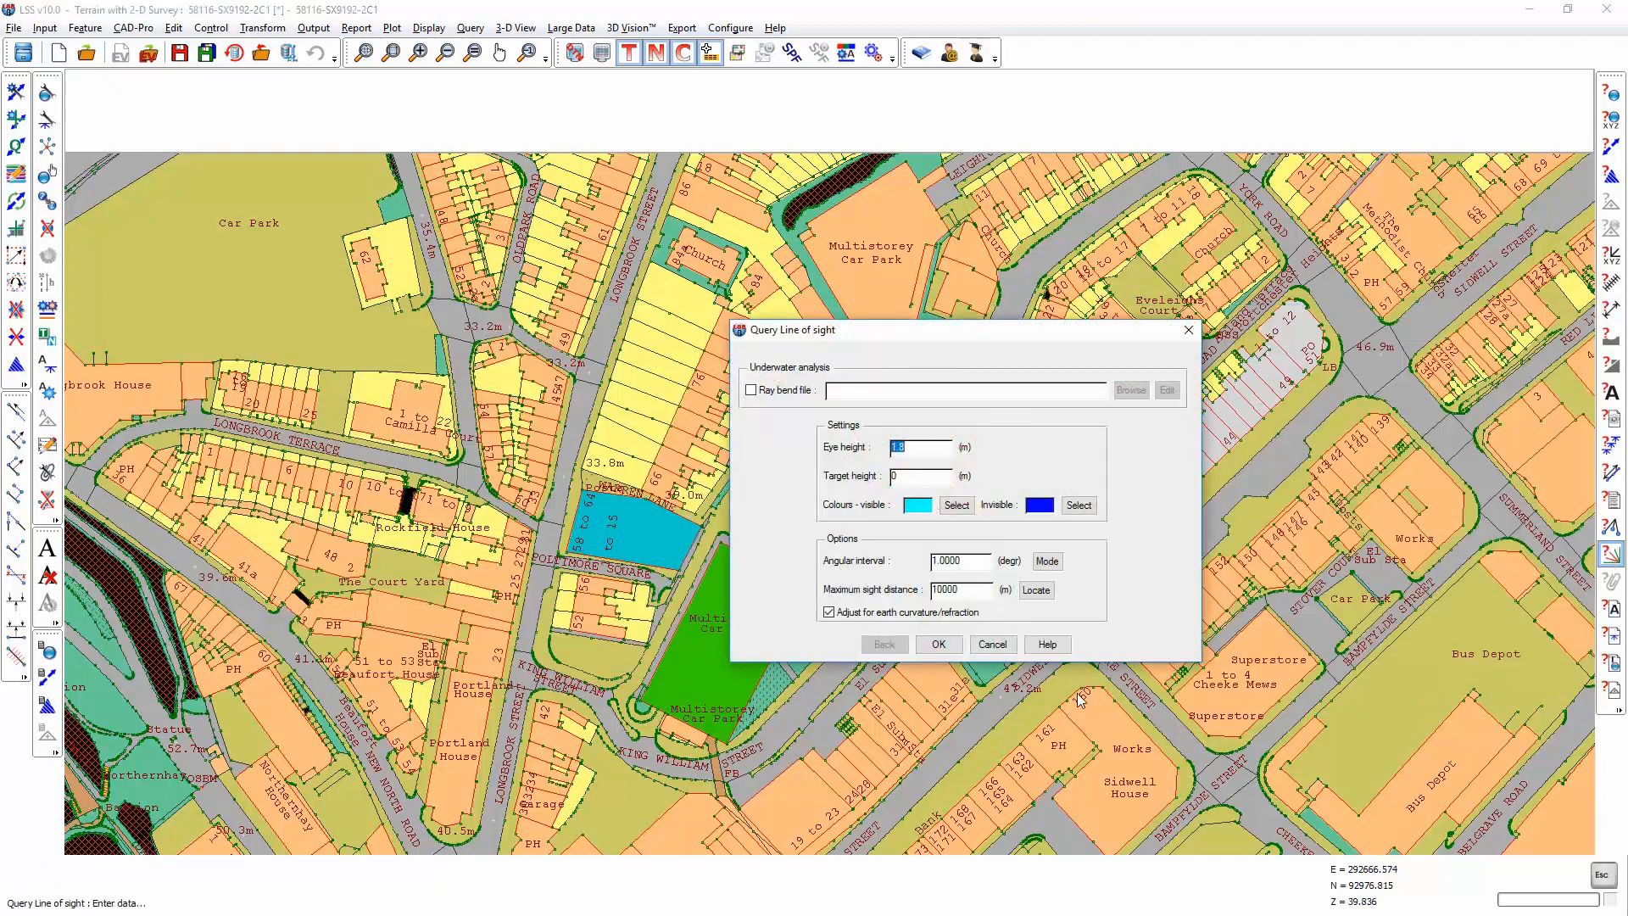
pyautogui.press('Return')
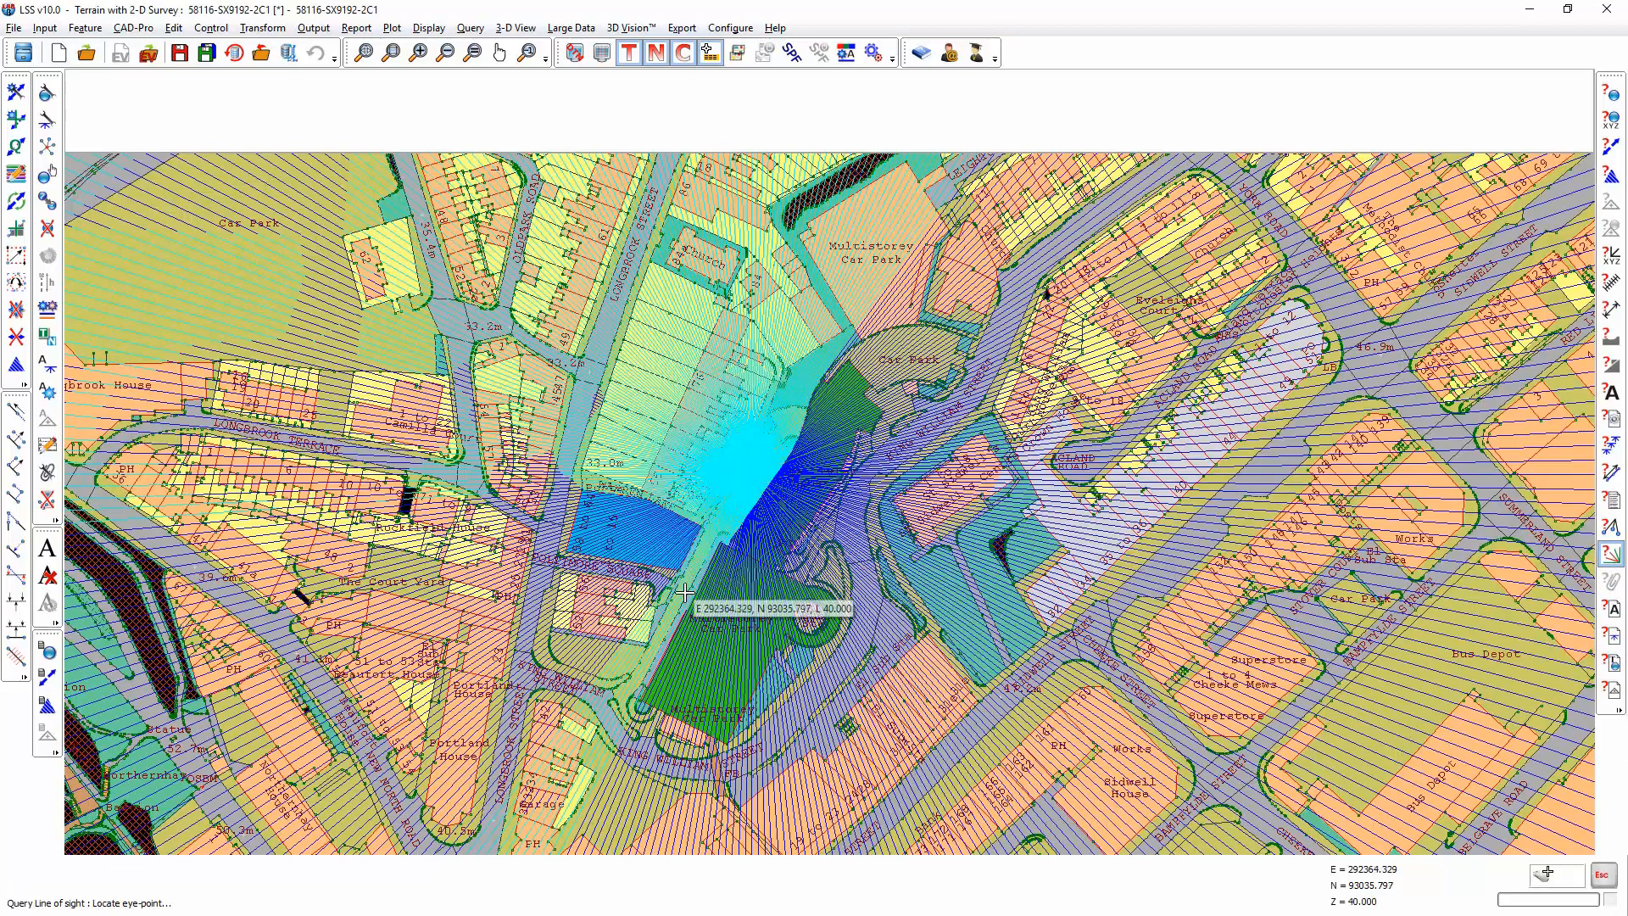
pyautogui.click(799, 618)
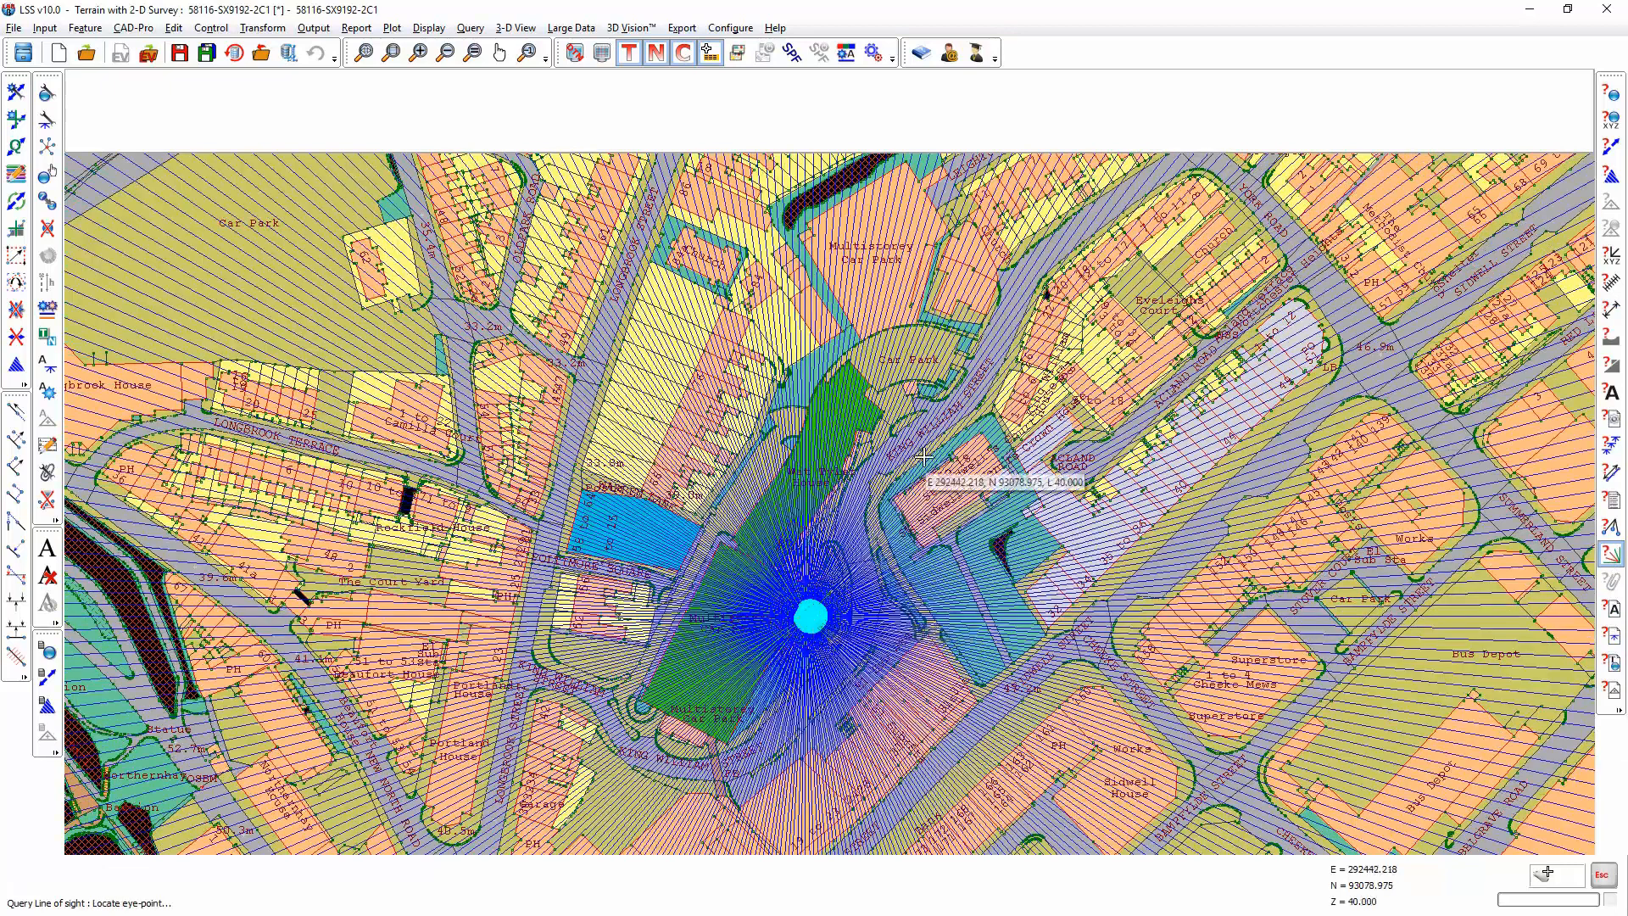
pyautogui.click(1007, 326)
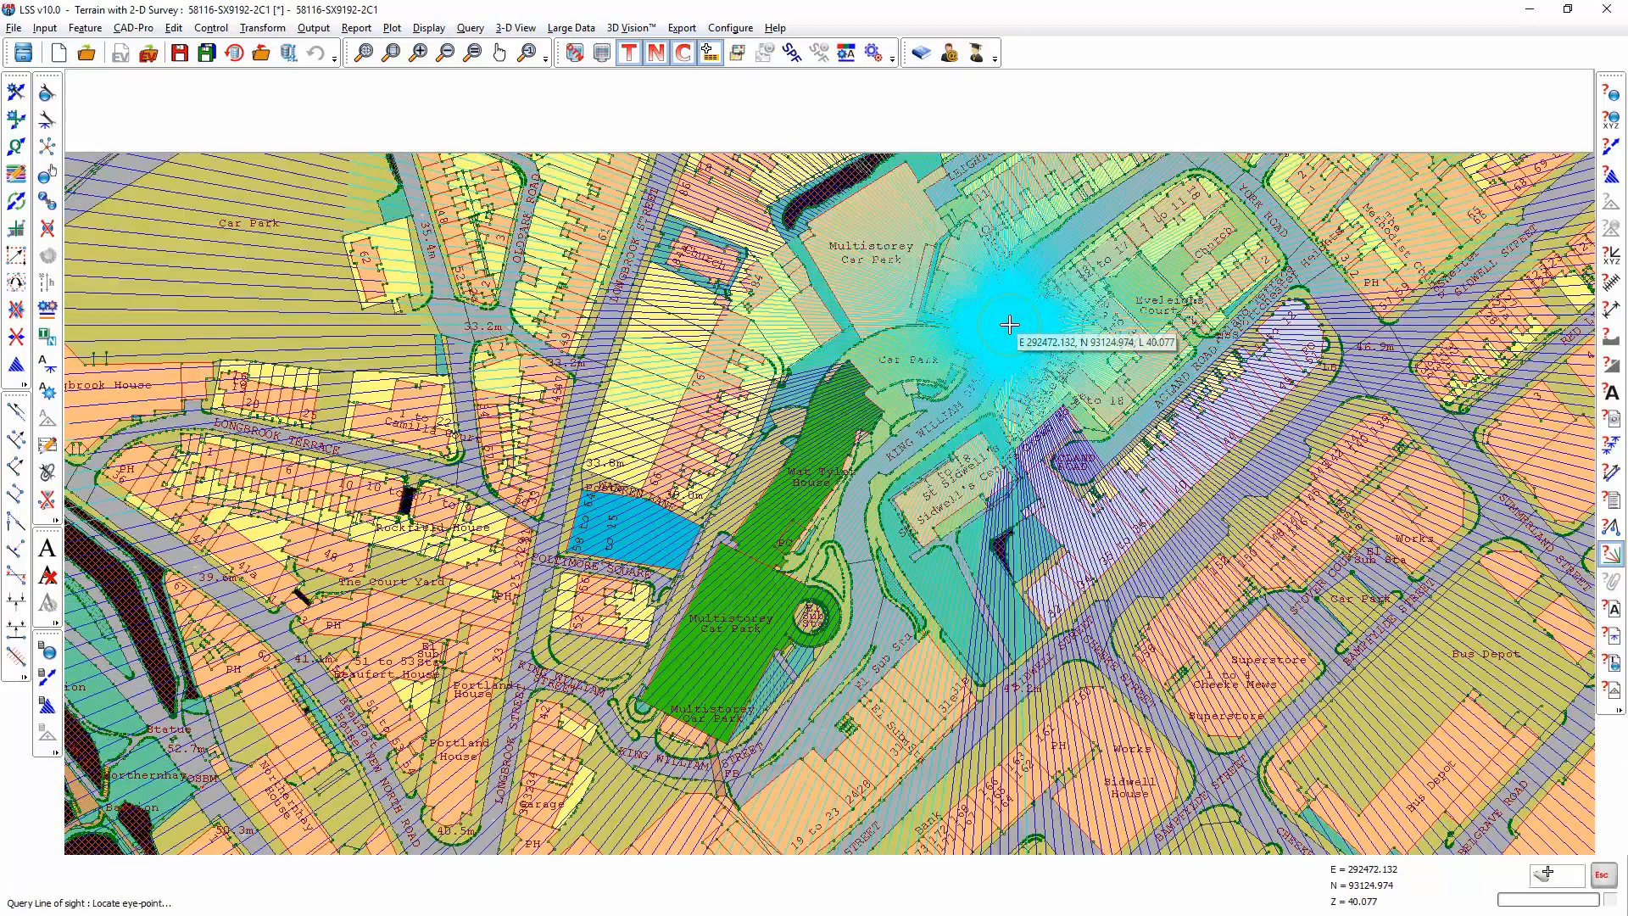
pyautogui.click(775, 691)
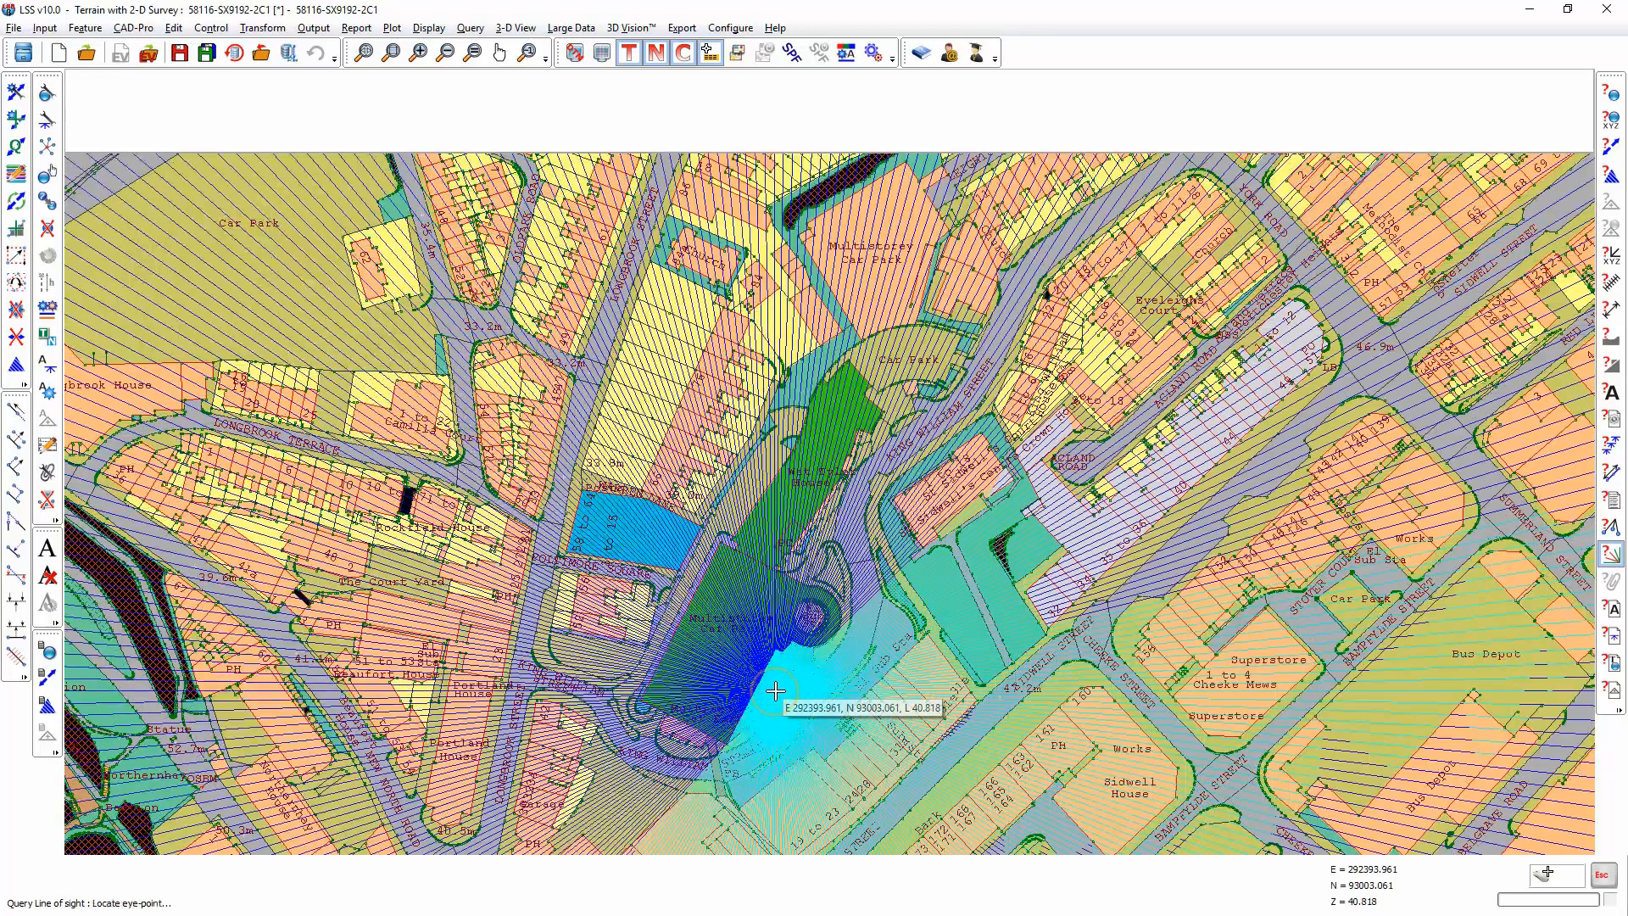
pyautogui.press('Escape')
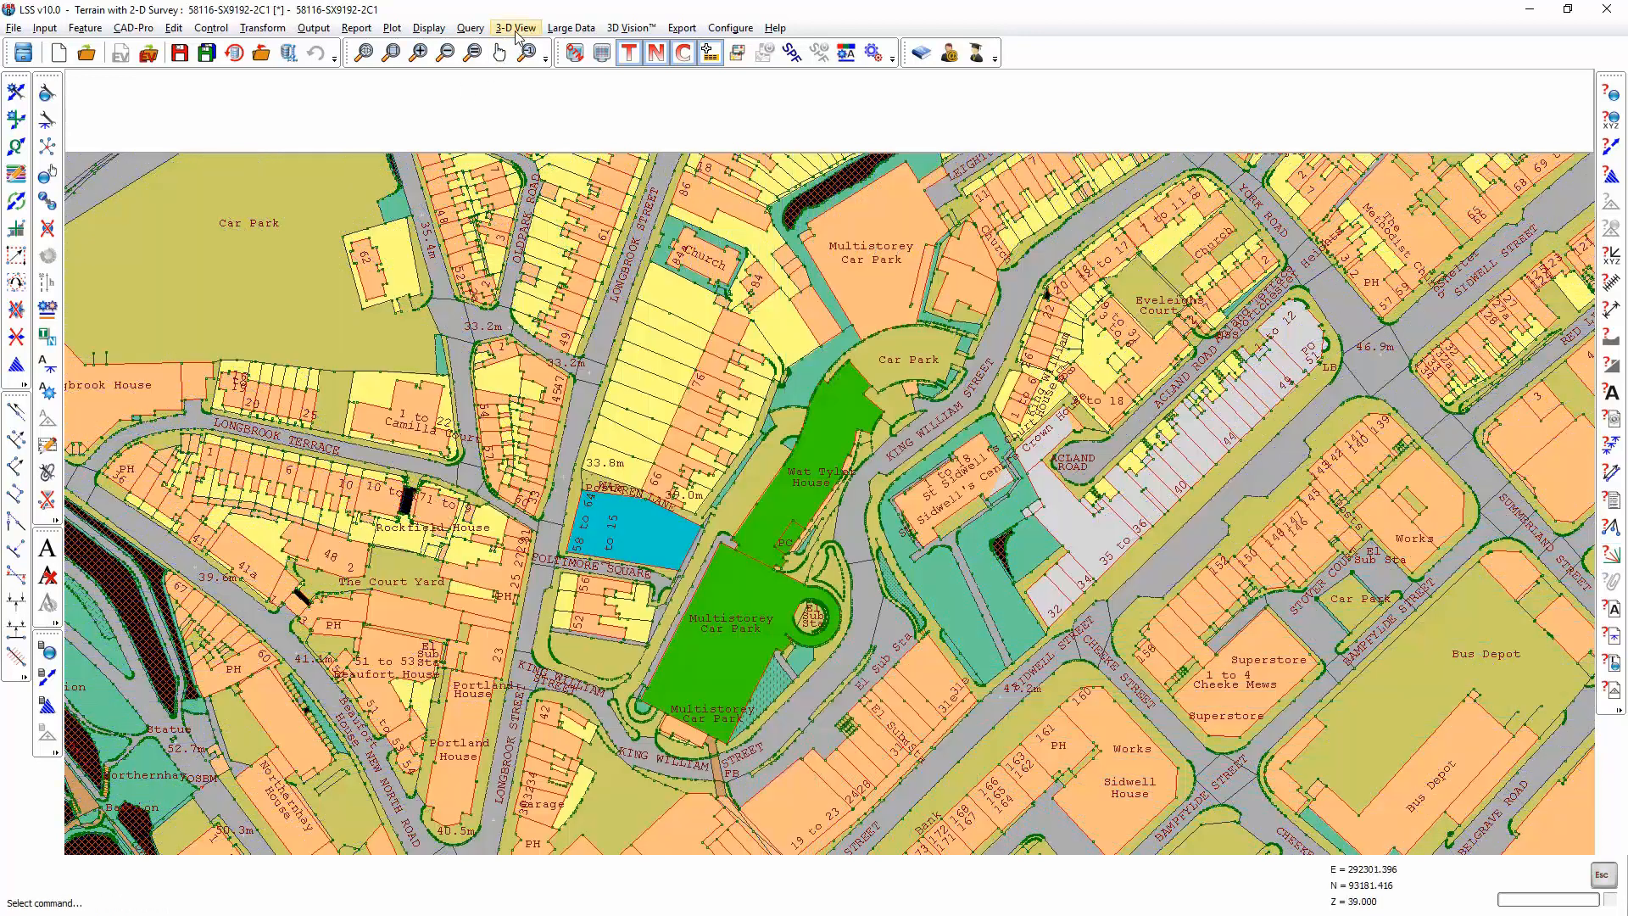
# Generate a 3-D view of the survey with the default settings, effects and viewpoint, and rotate around to inspect the raised buildings.
pyautogui.click(937, 541)
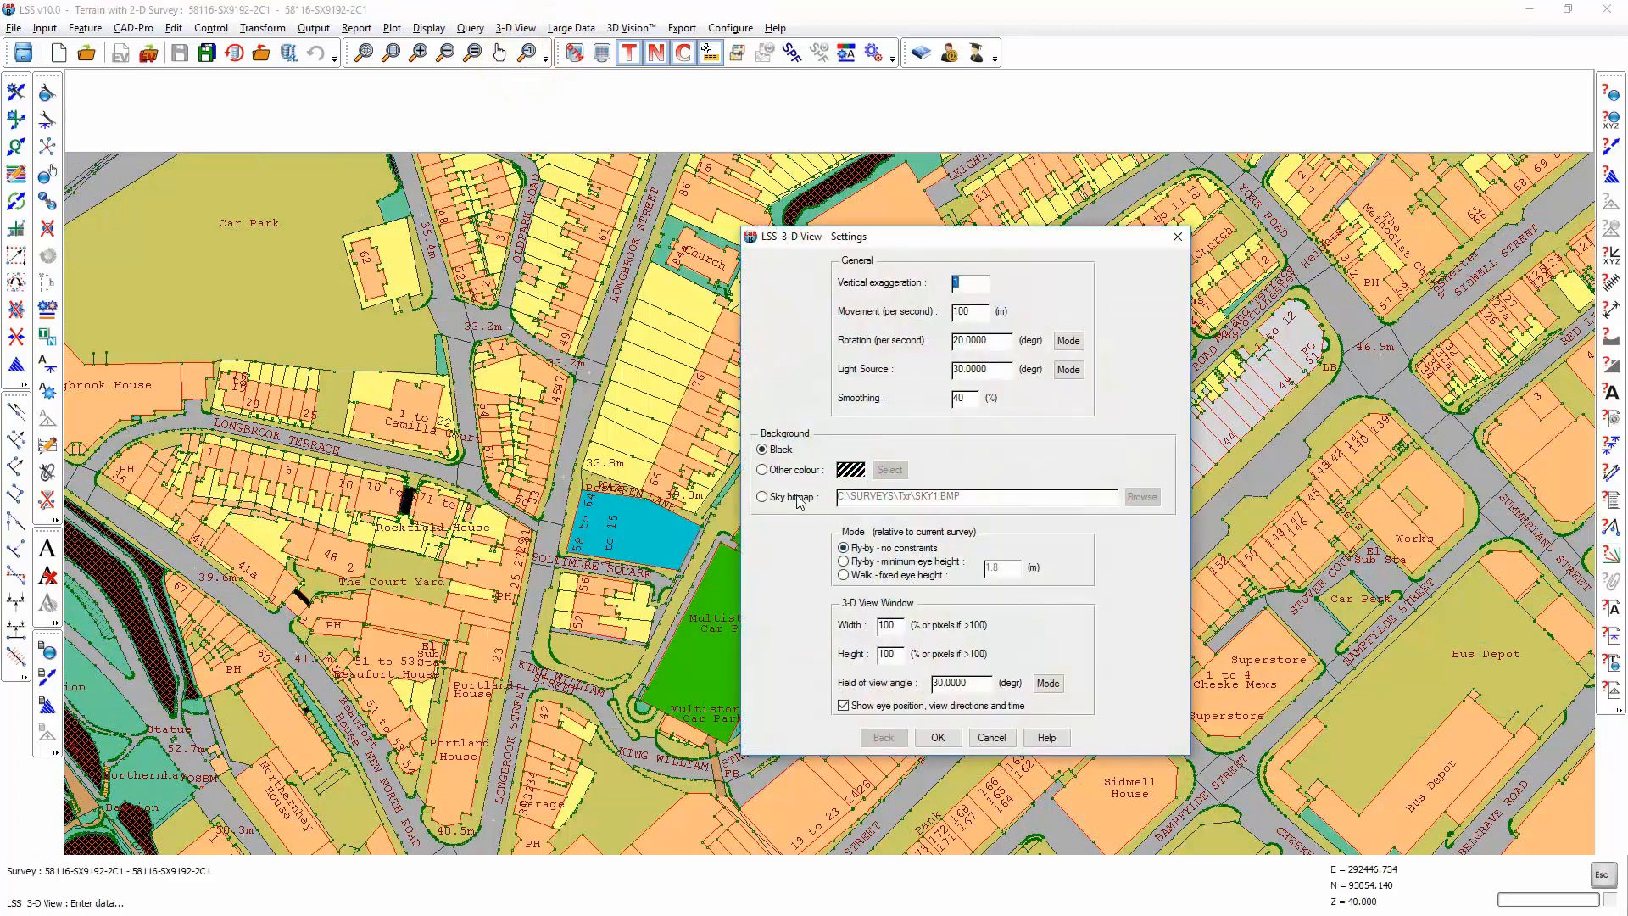
pyautogui.click(936, 738)
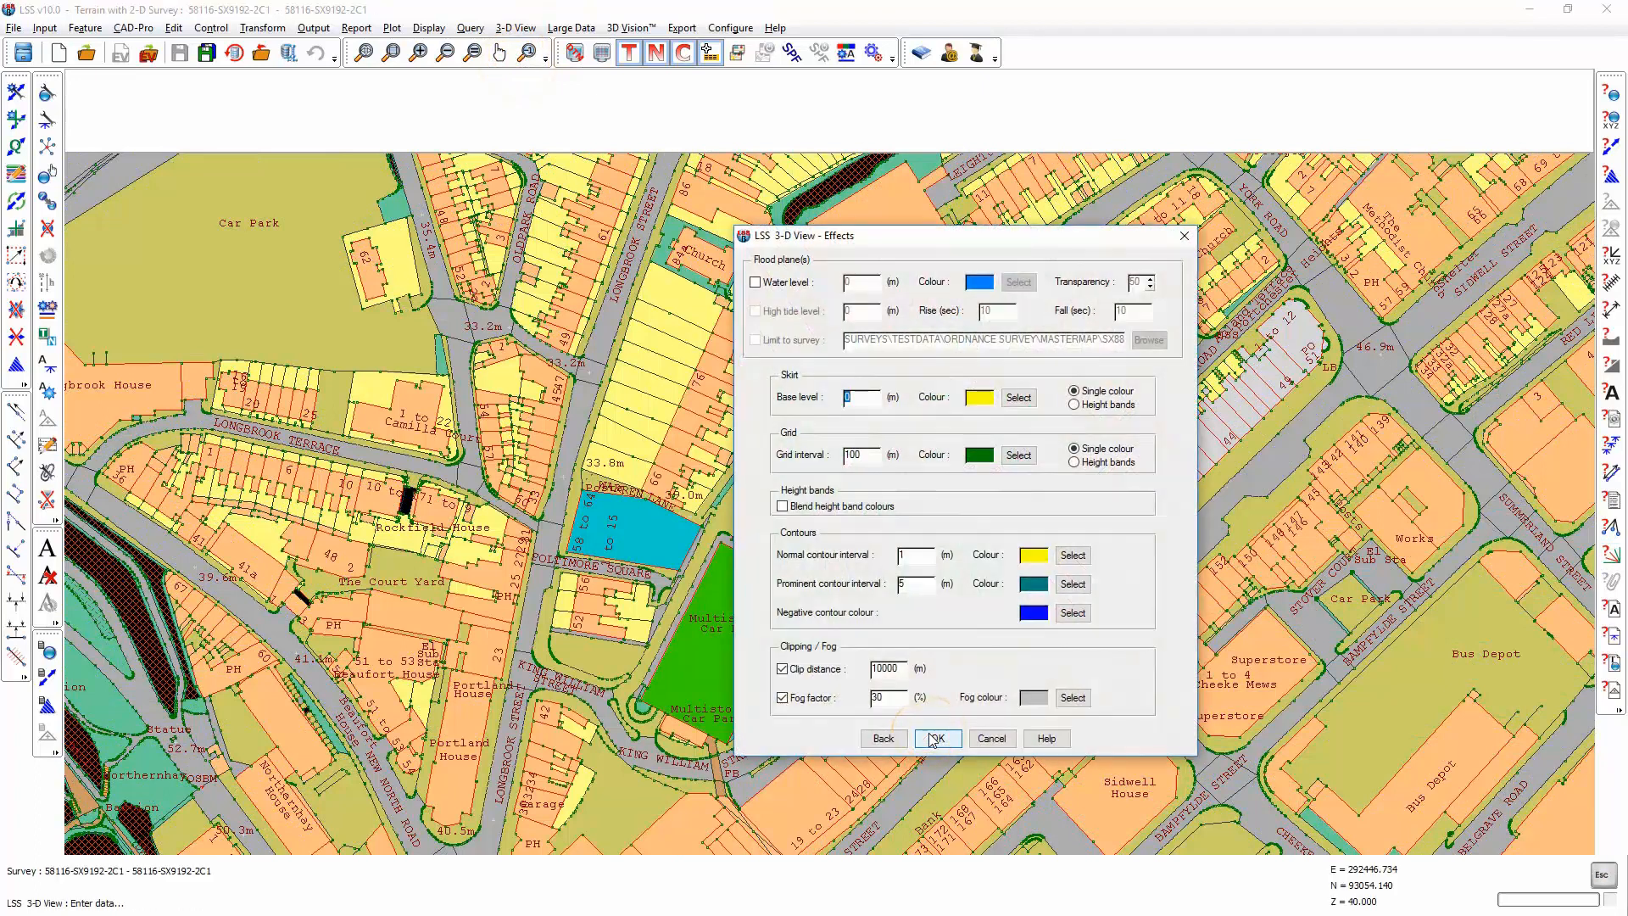
pyautogui.click(936, 739)
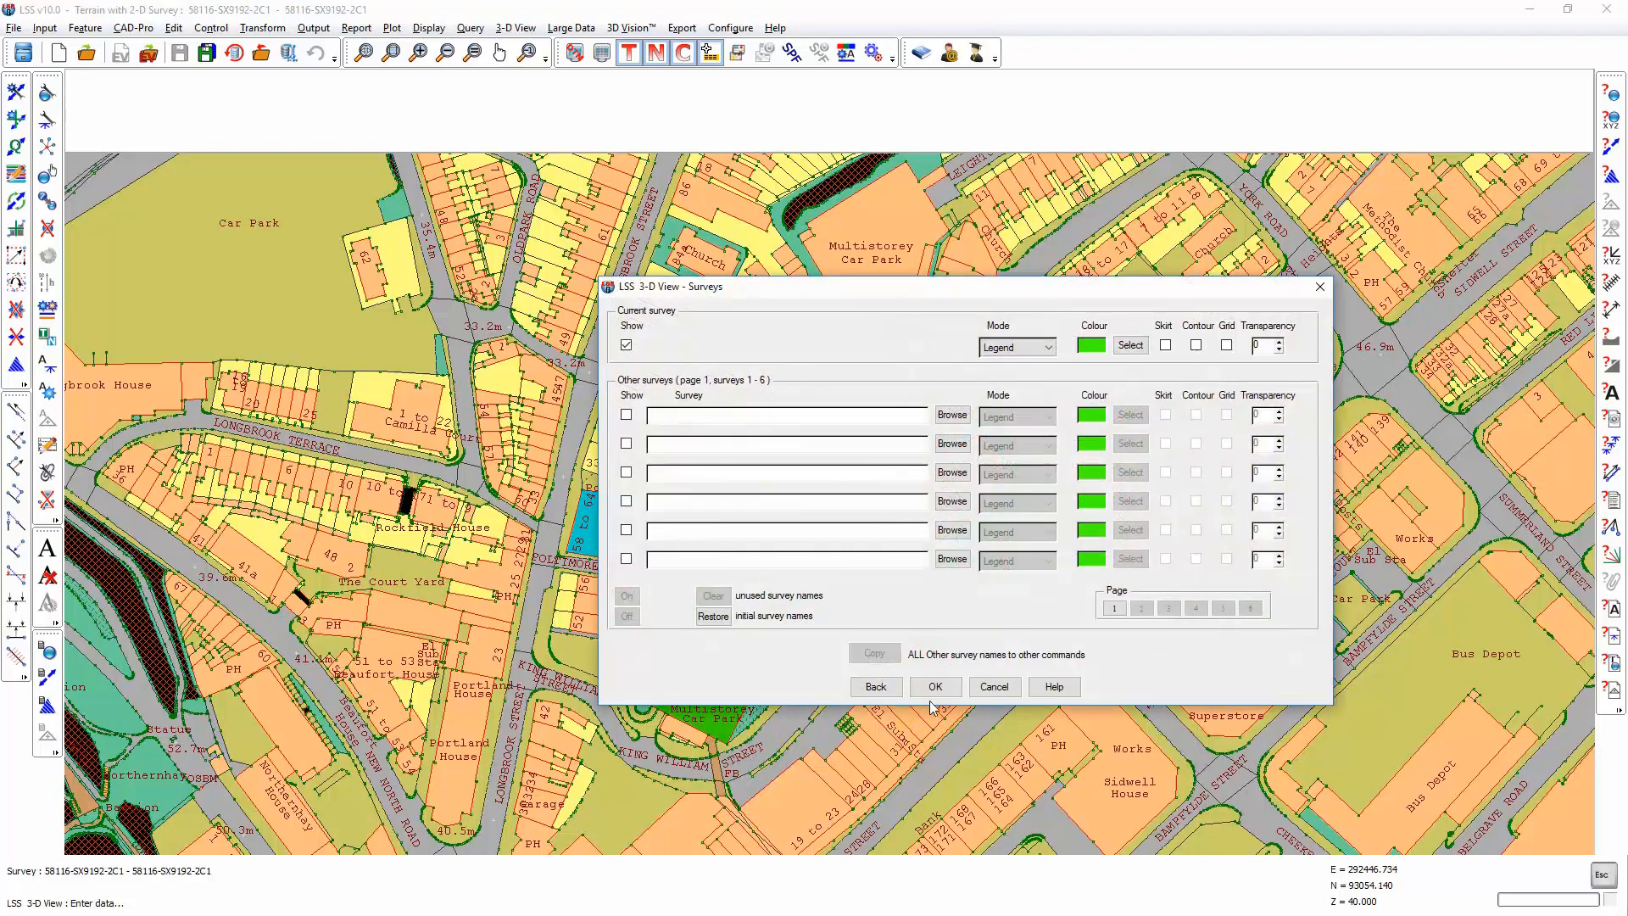
pyautogui.click(950, 687)
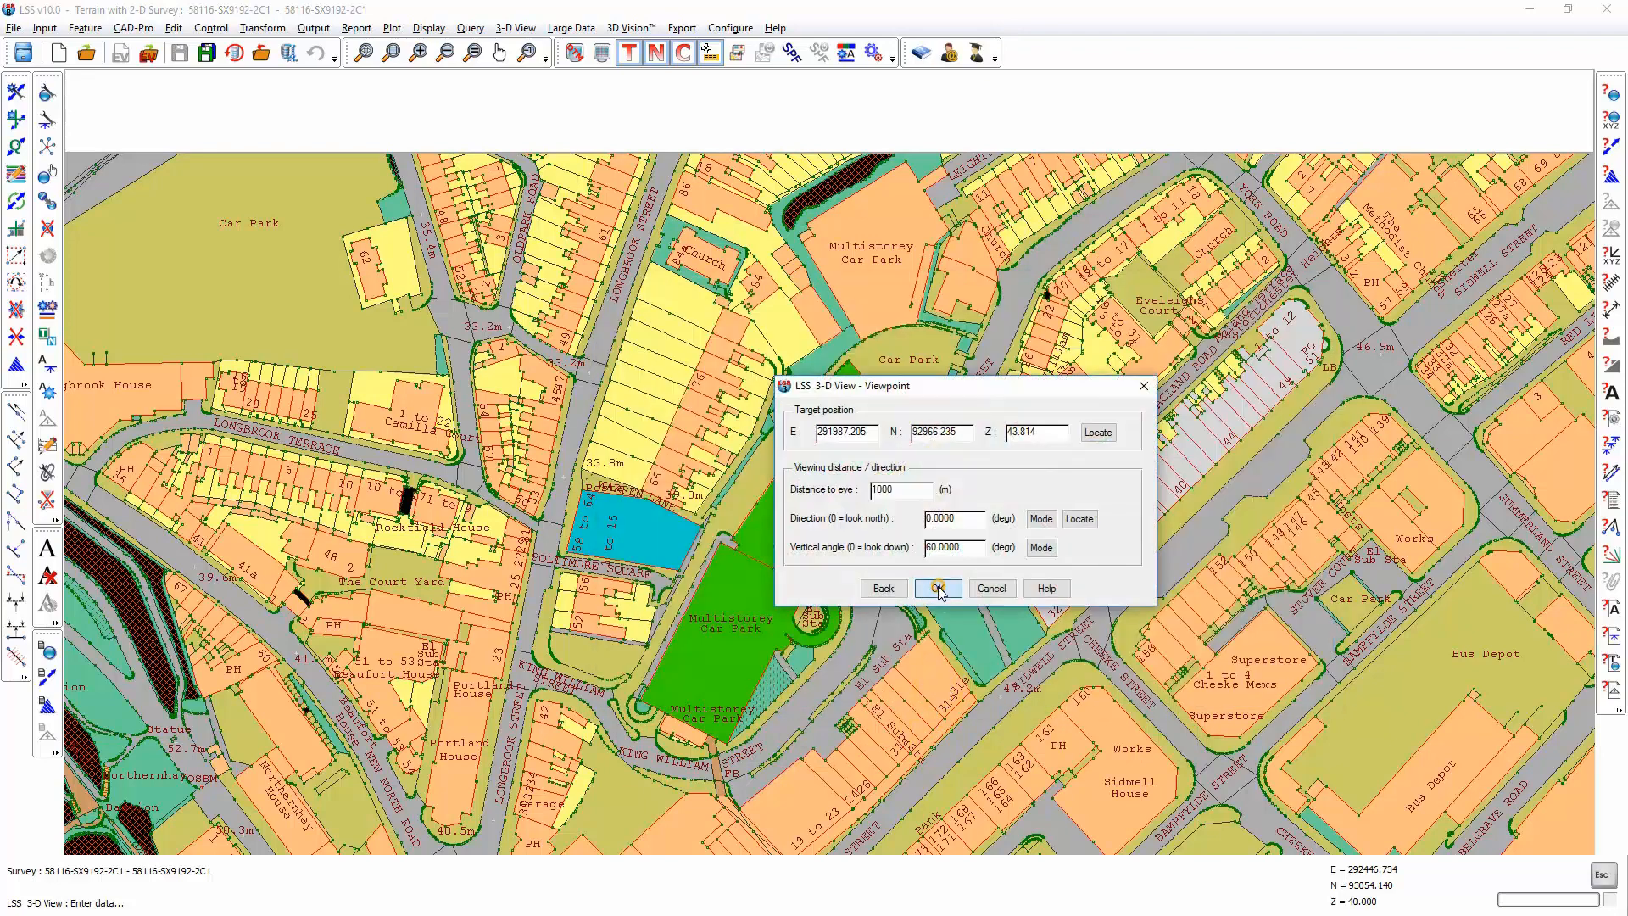
pyautogui.click(938, 588)
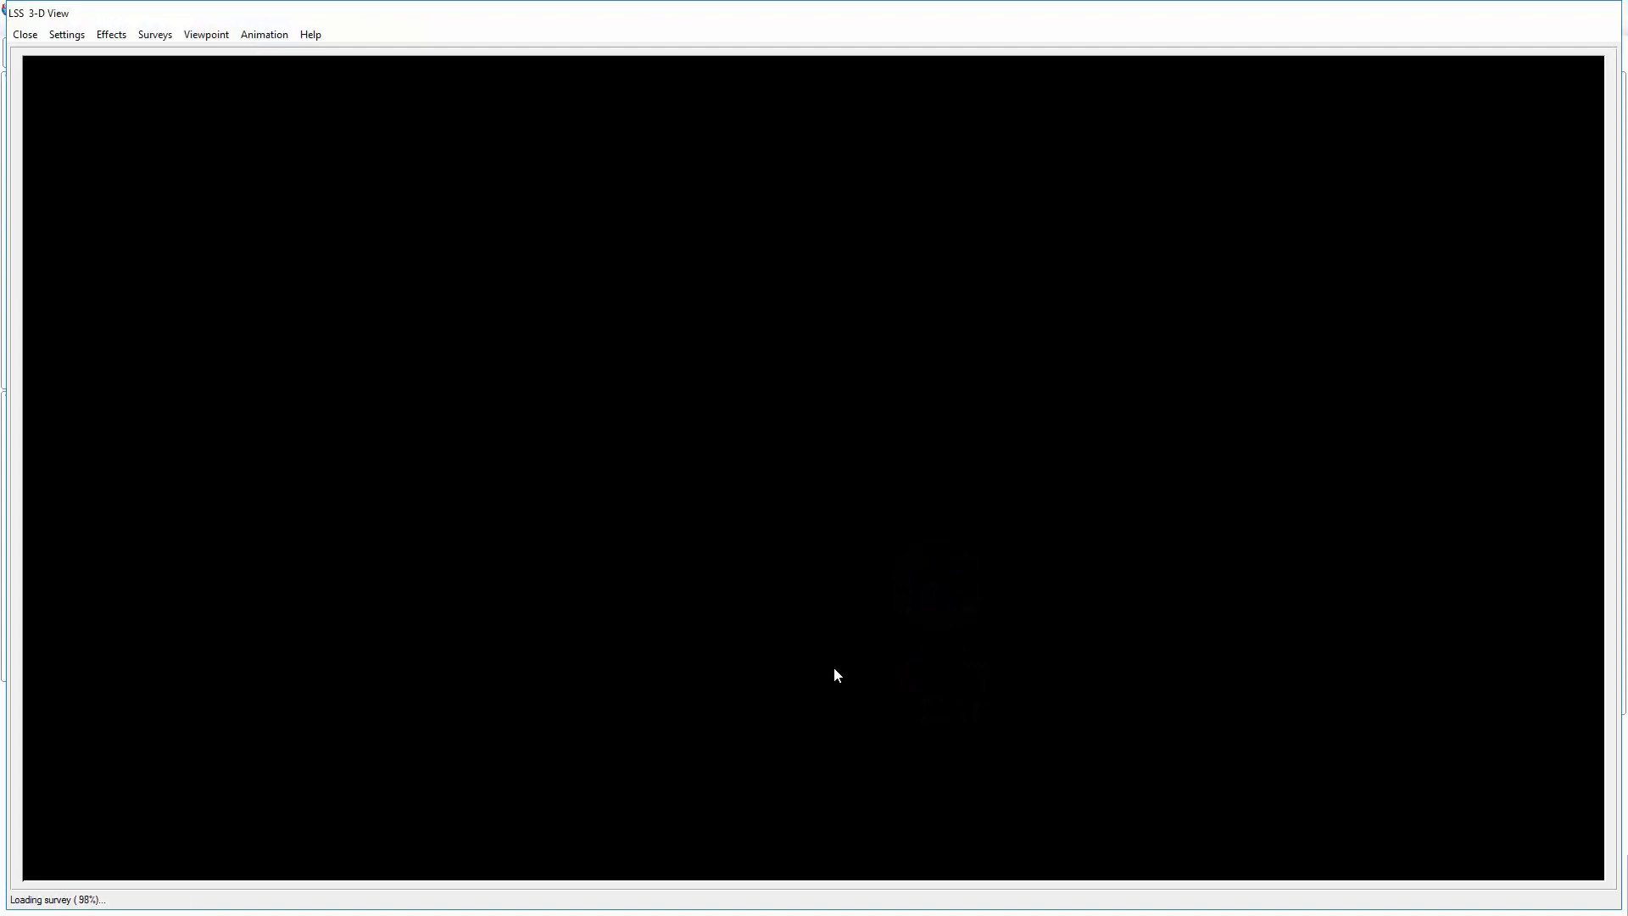
pyautogui.press('Return')
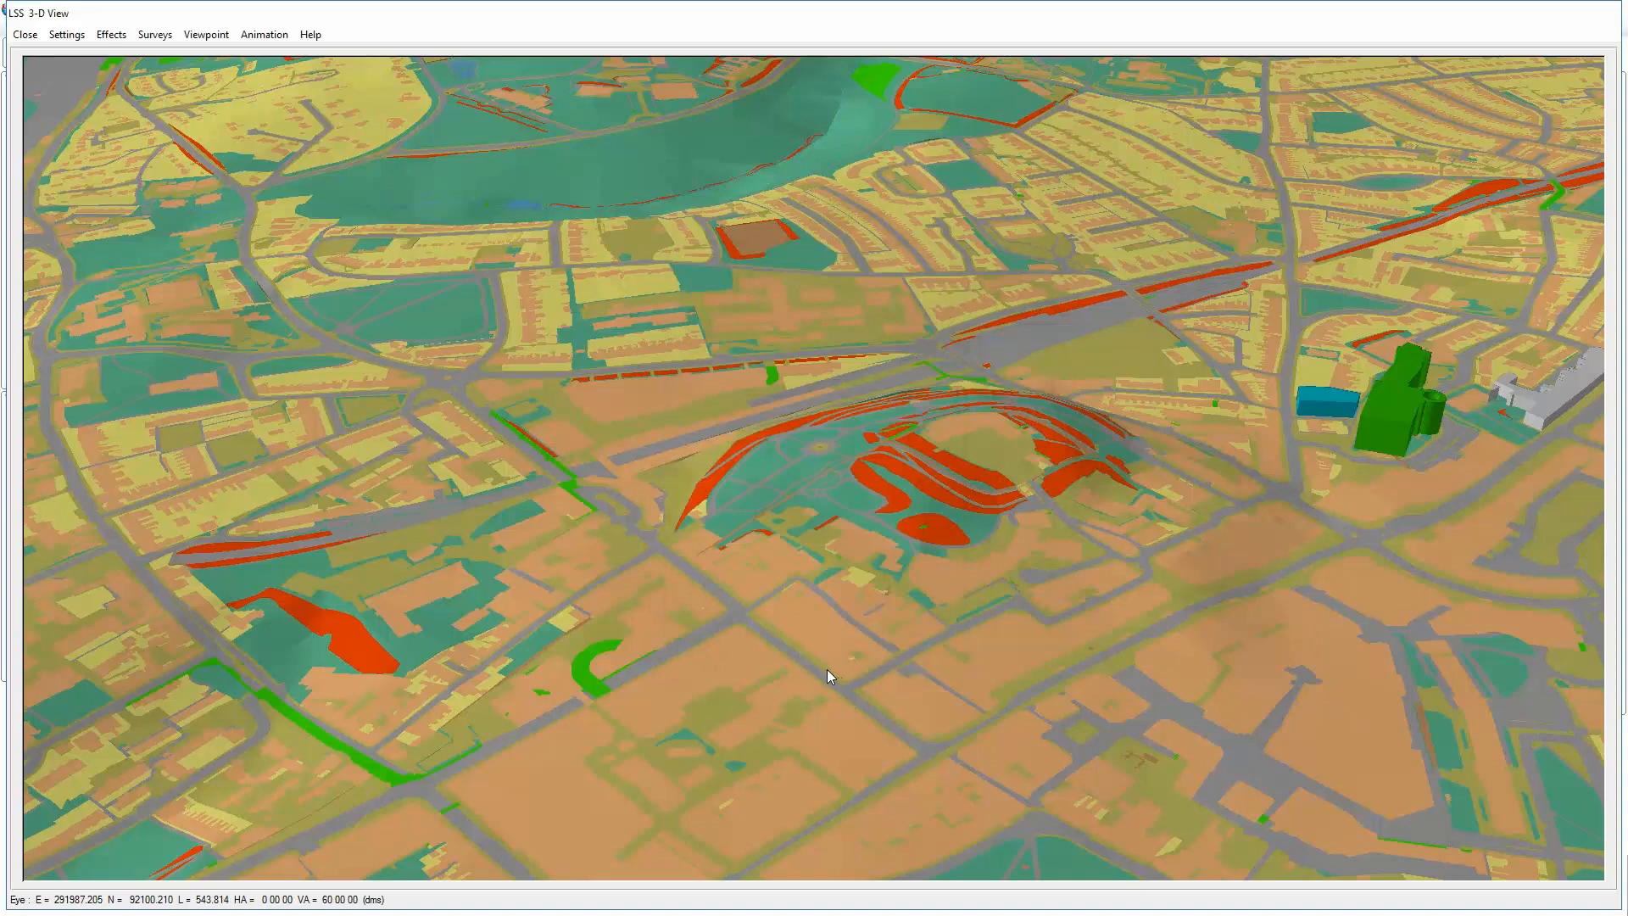
pyautogui.moveTo(816, 653); pyautogui.dragTo(526, 639)
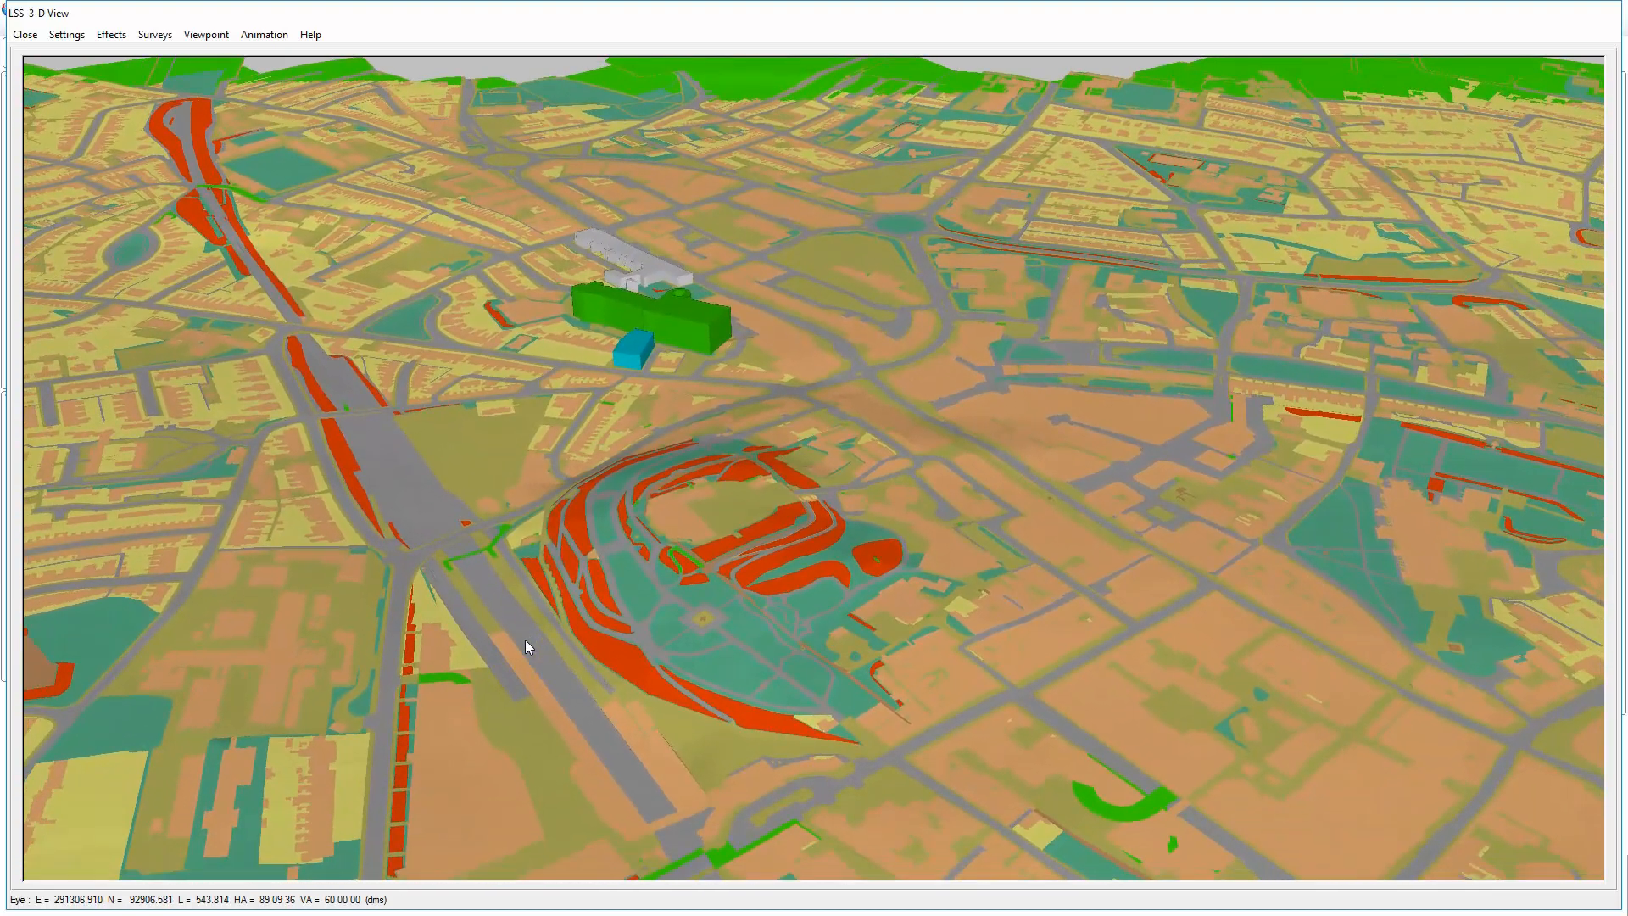